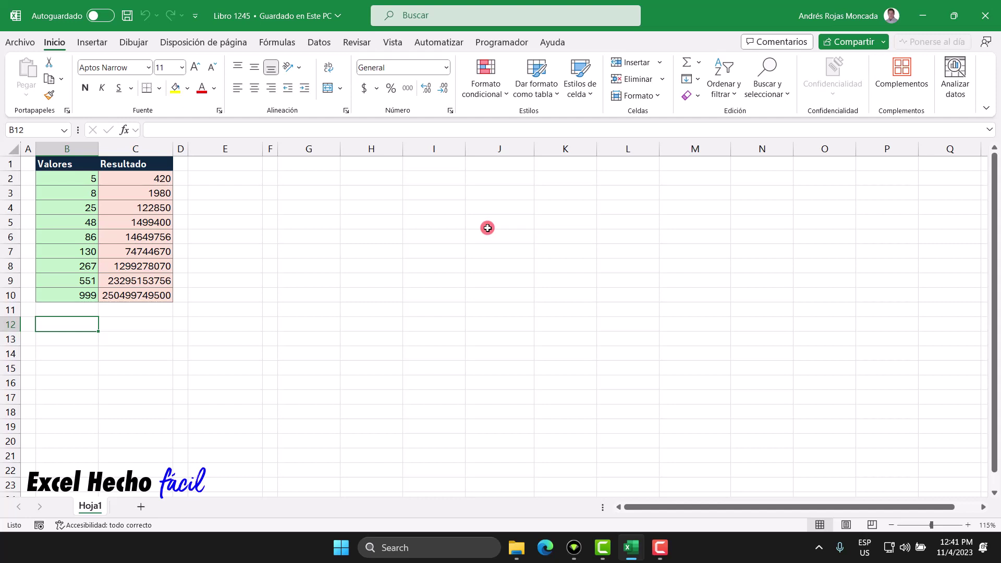
Enter the value 1 in cell G1.
left_click(309, 163)
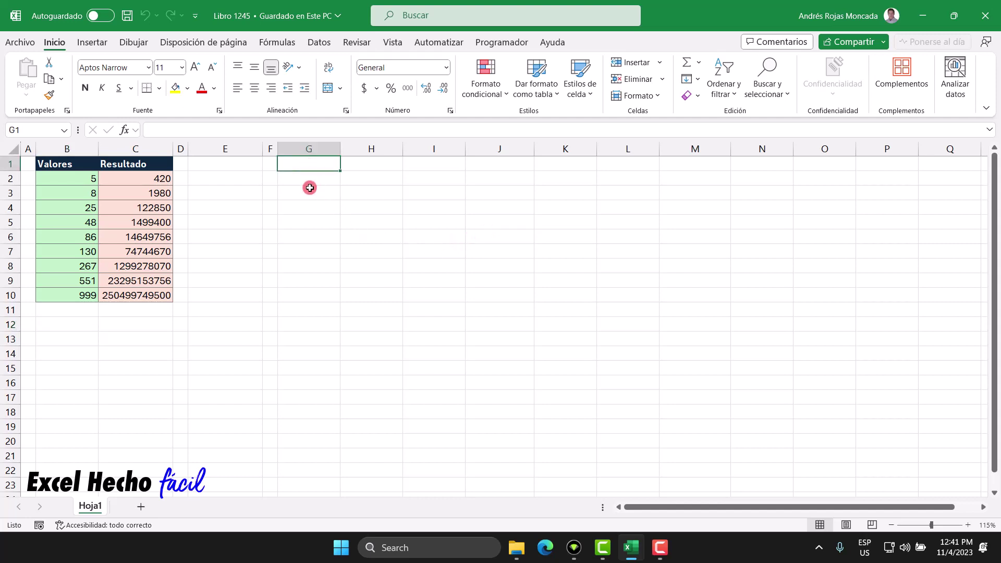
type("1")
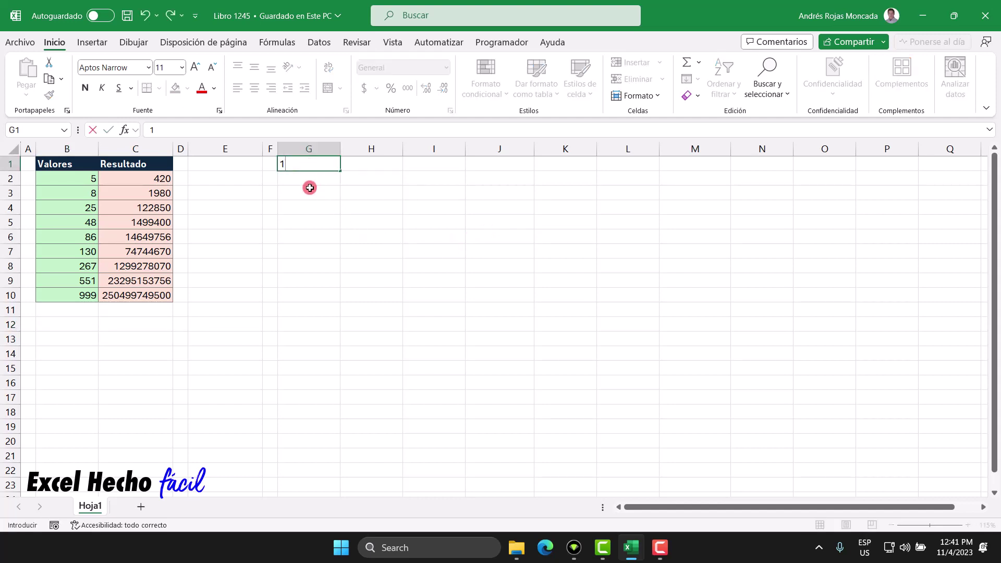
key("Return")
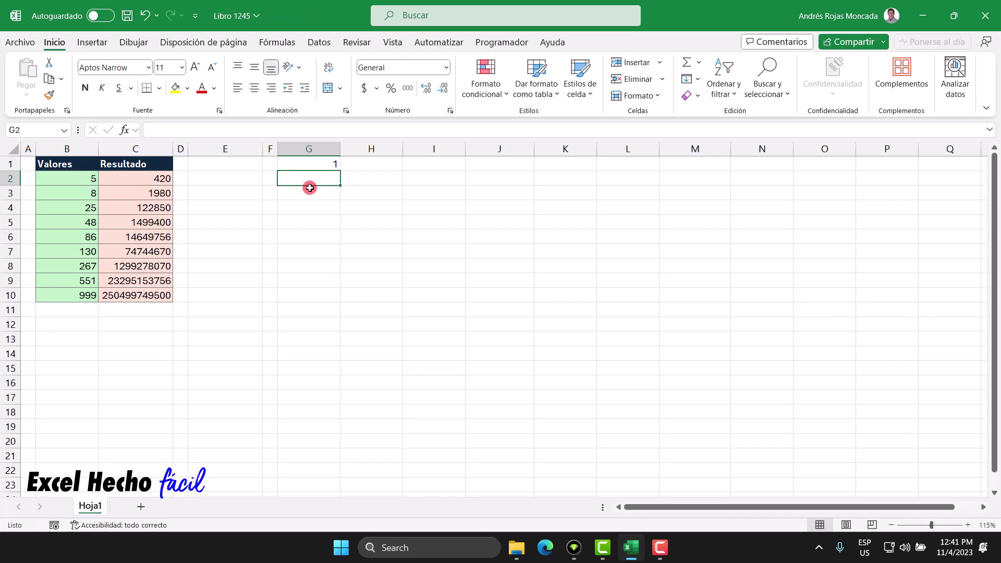
In H1, enter =SECUENCIA(1,G1), which returns 1.
left_click(354, 166)
type("=")
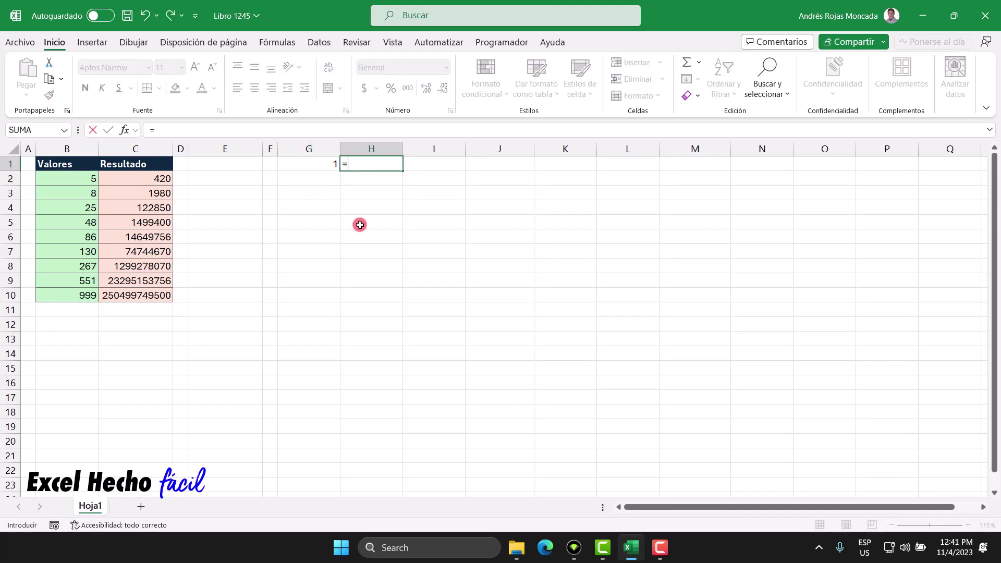
type("secu")
key("Tab")
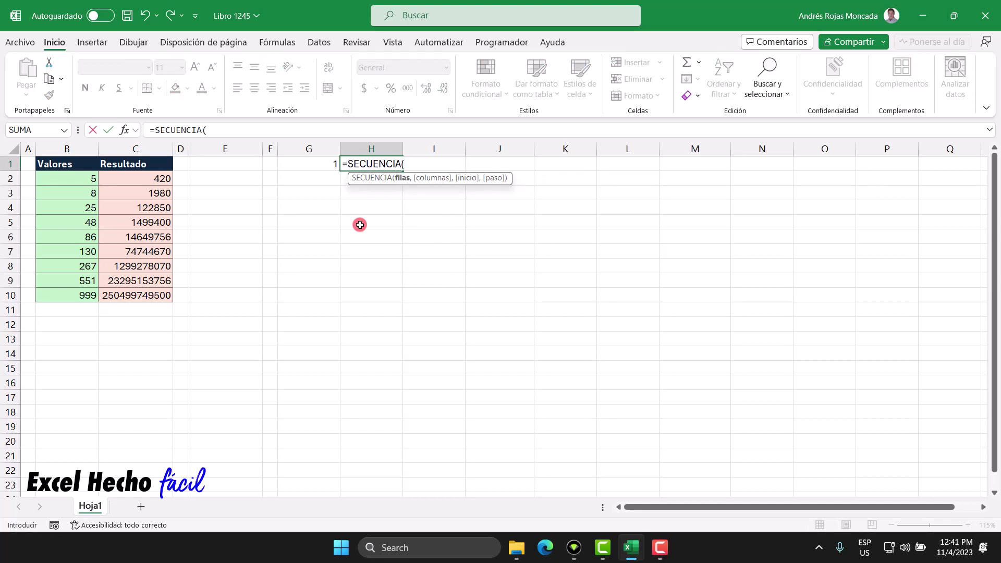
type("1,")
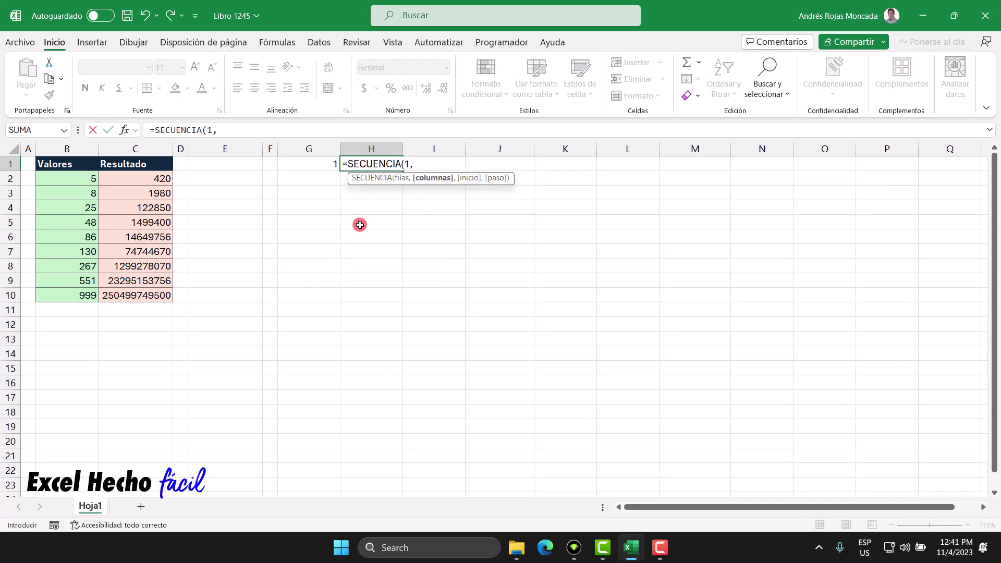
left_click(315, 164)
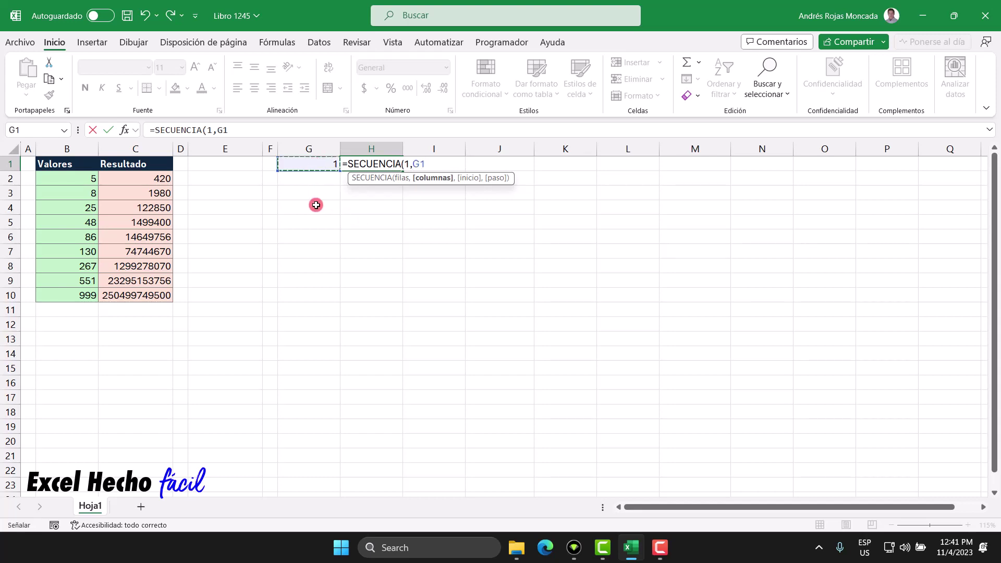
type(")")
key("Return")
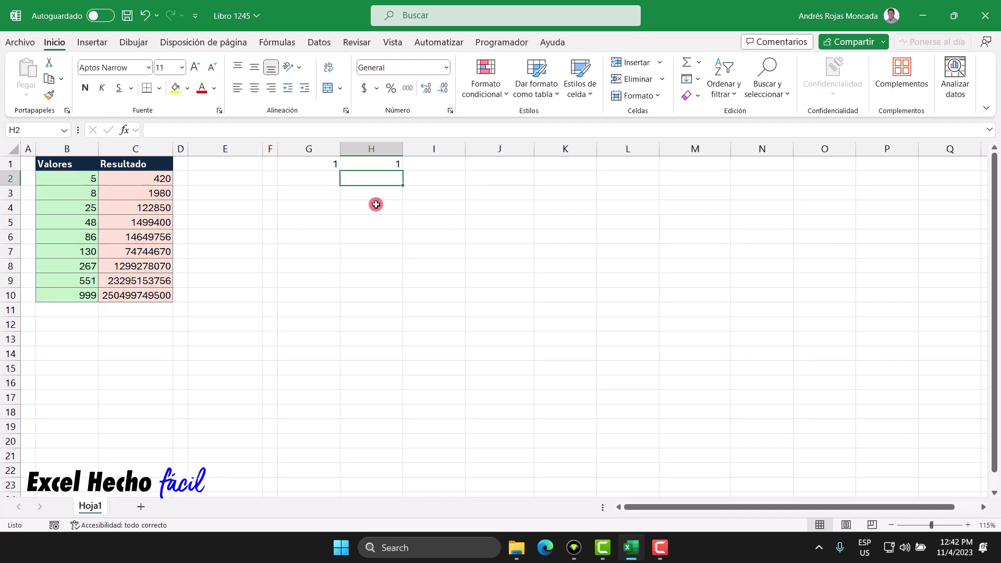
Enter the text 1*2*3 in H2 and right-align it.
type("1*")
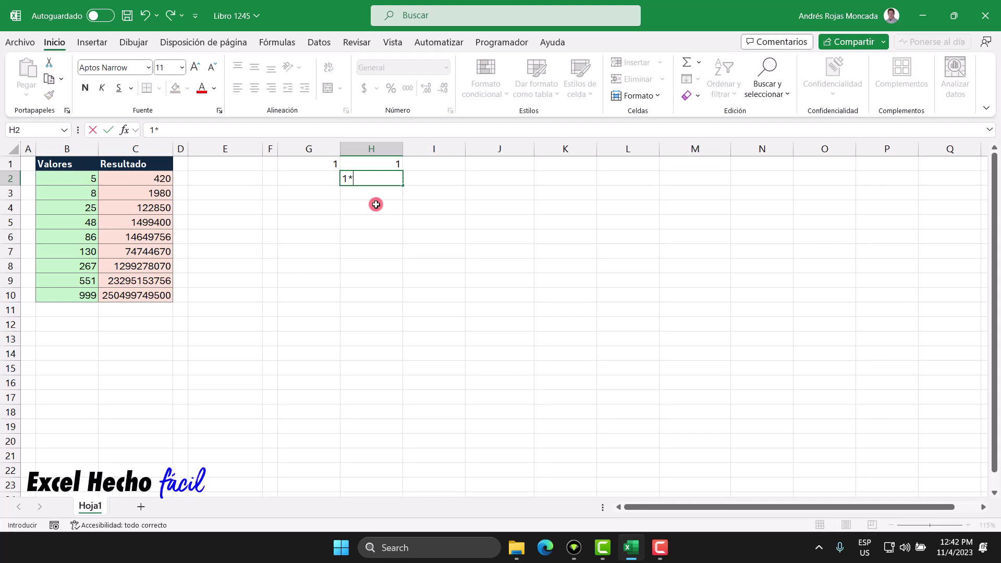
type("2*3")
key("Return")
key("Up")
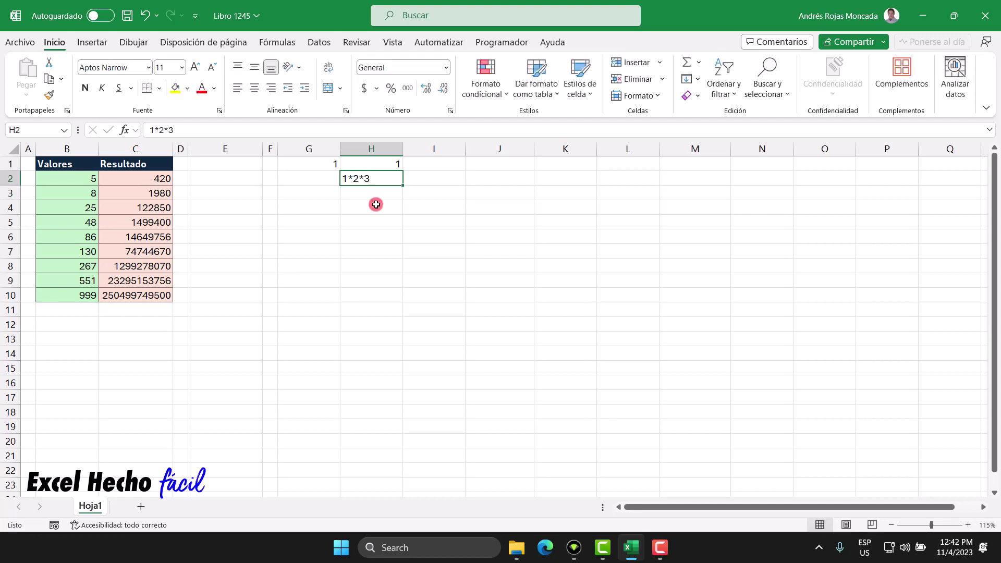
left_click(270, 88)
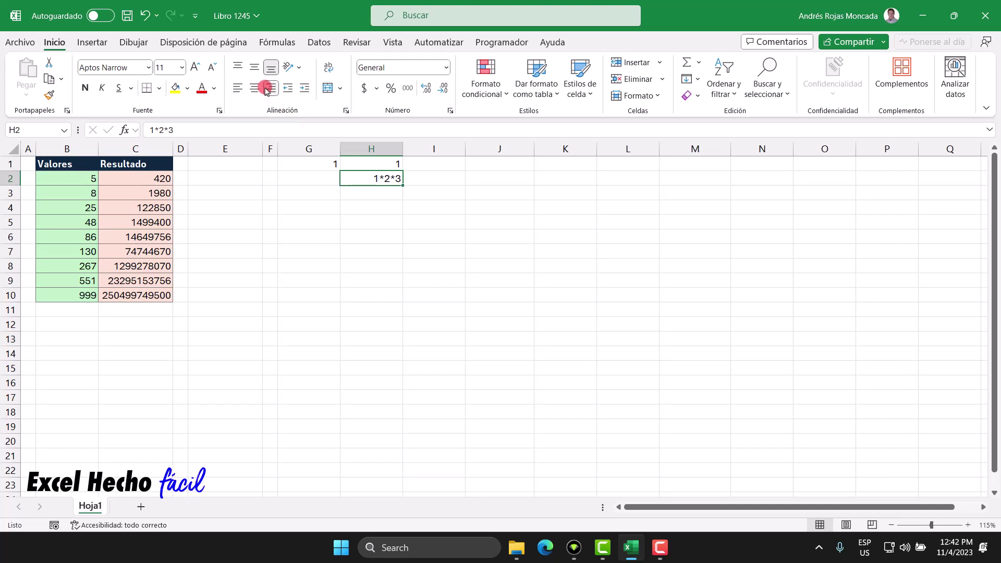
Put =SUMA(H2) in I2 and colour its font blue.
left_click(422, 182)
type("=")
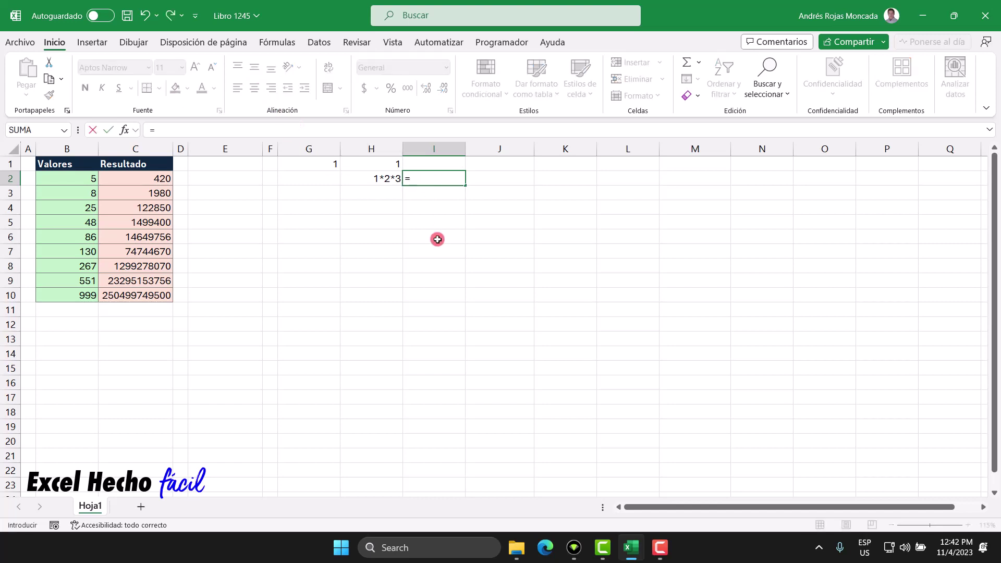
type("suma")
key("Tab")
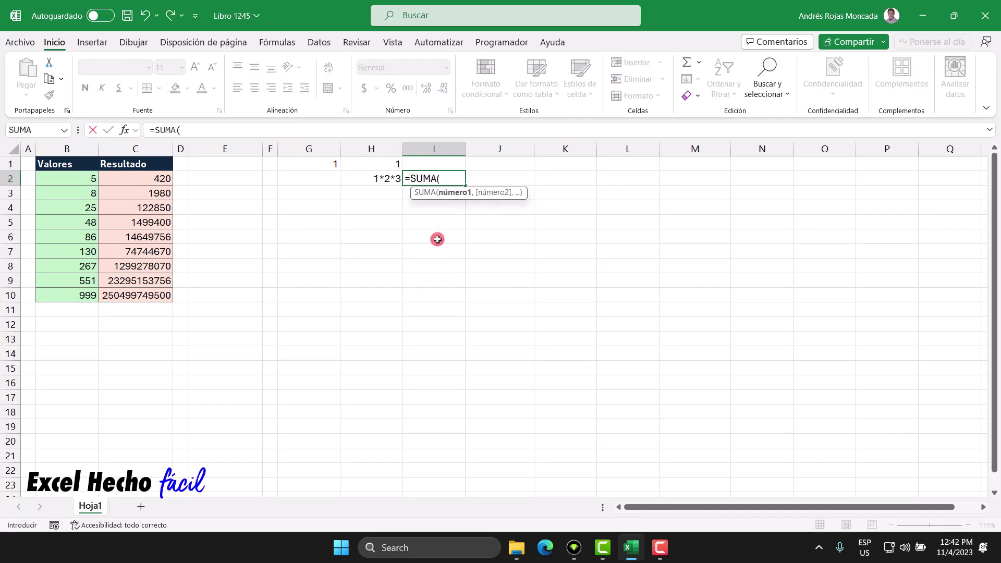
left_click(390, 178)
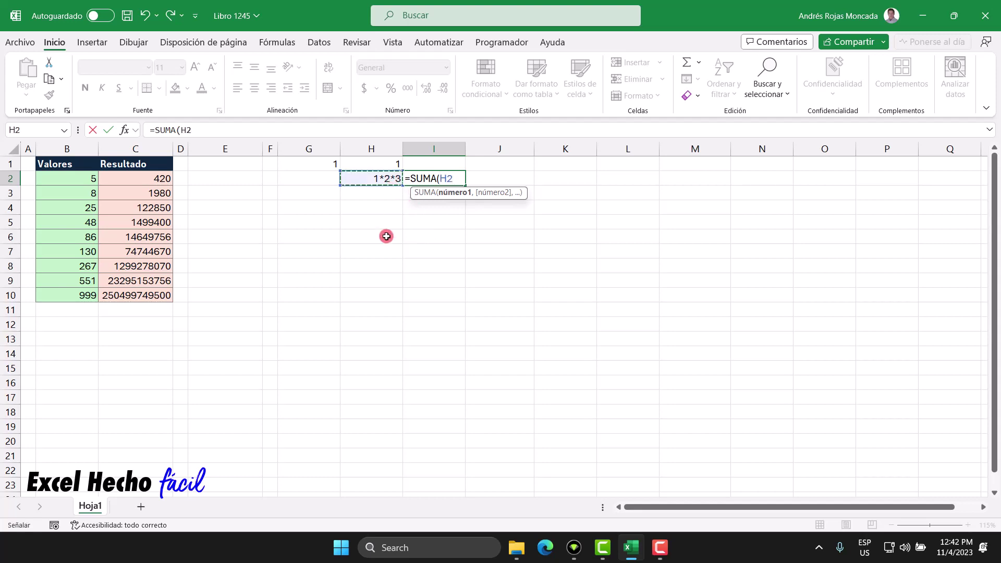
type(")")
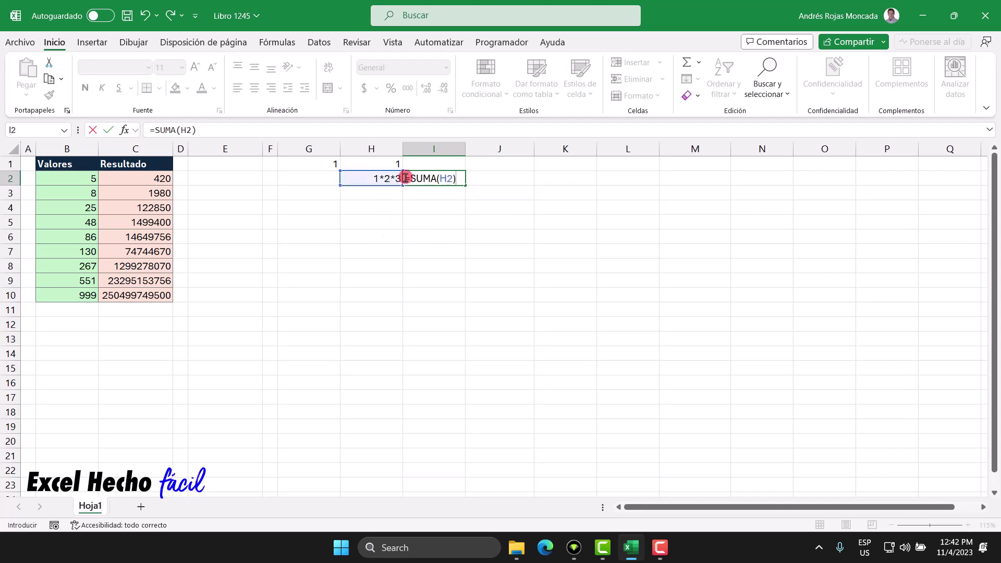
left_click(406, 178)
key("Return")
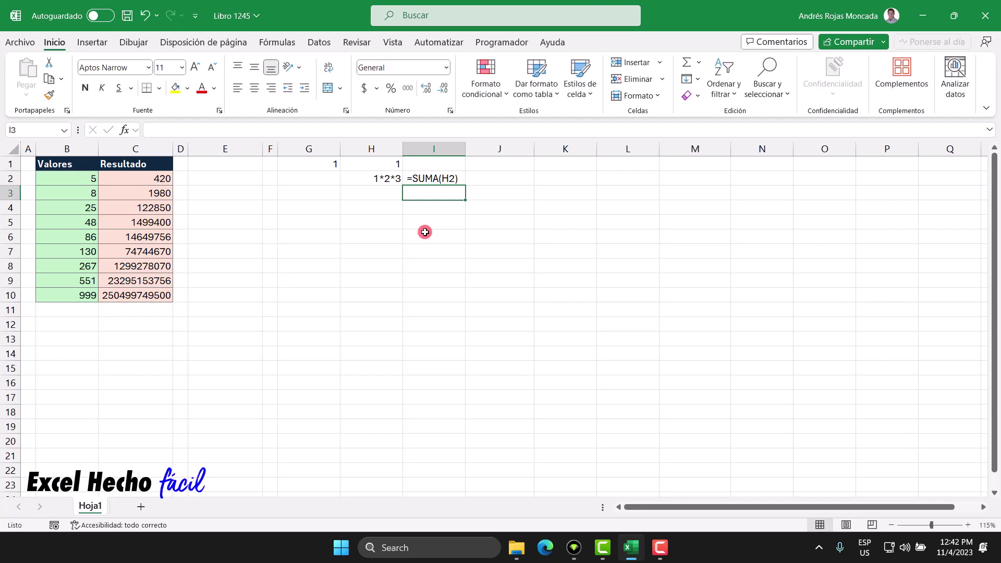
left_click(417, 178)
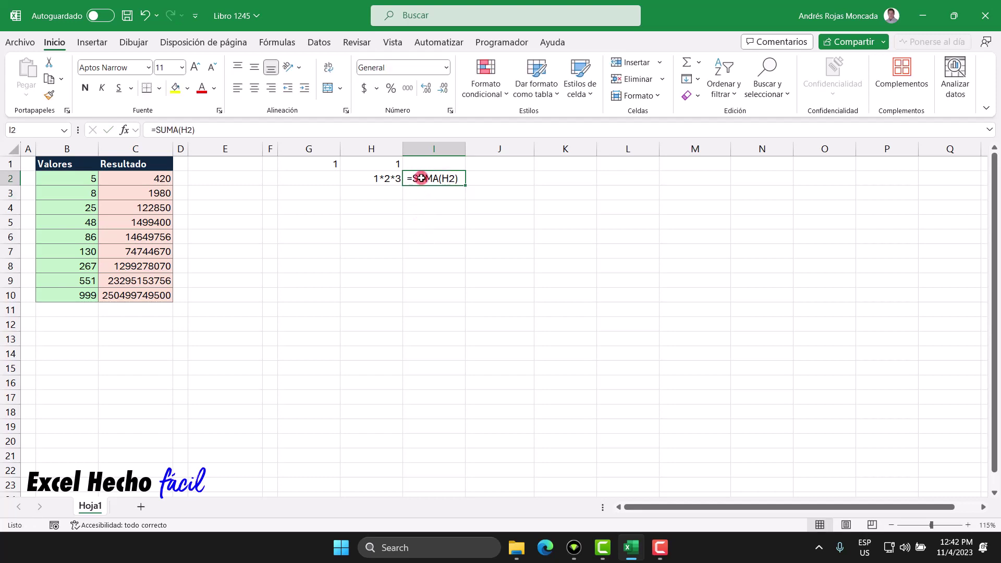
left_click(214, 87)
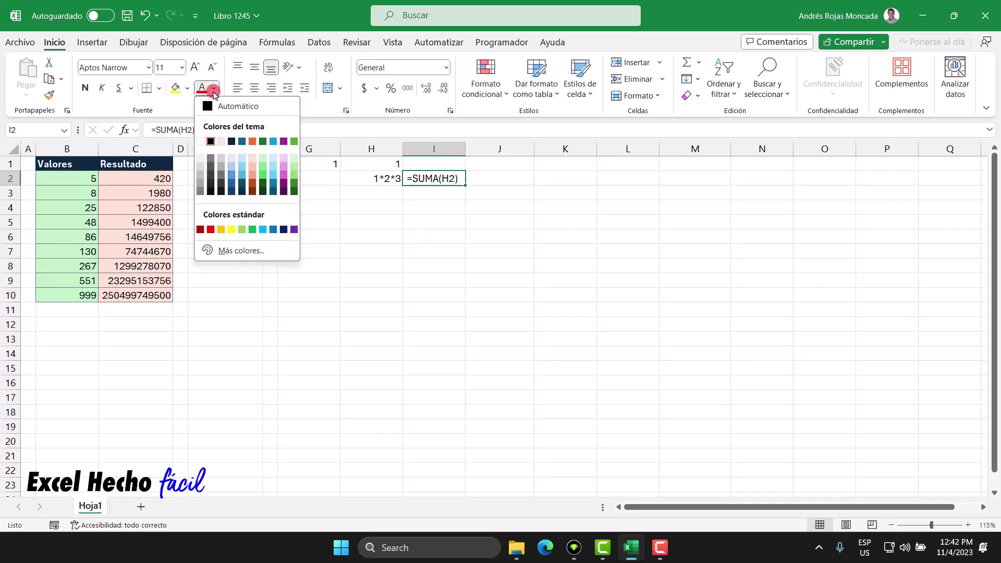
left_click(274, 230)
Enter =SUMA(1*2*3) in J2 so it returns 6.
left_click(473, 179)
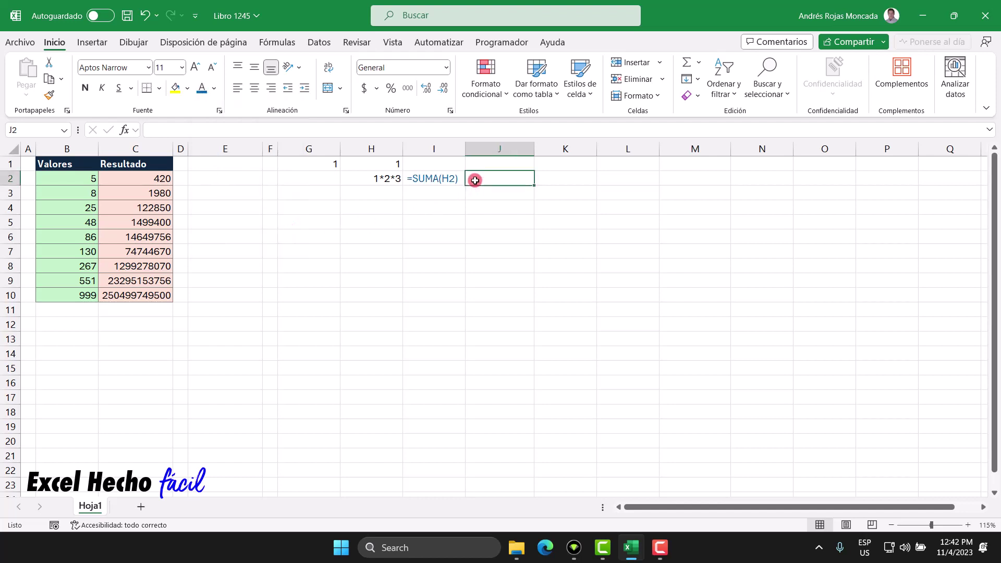
type("=")
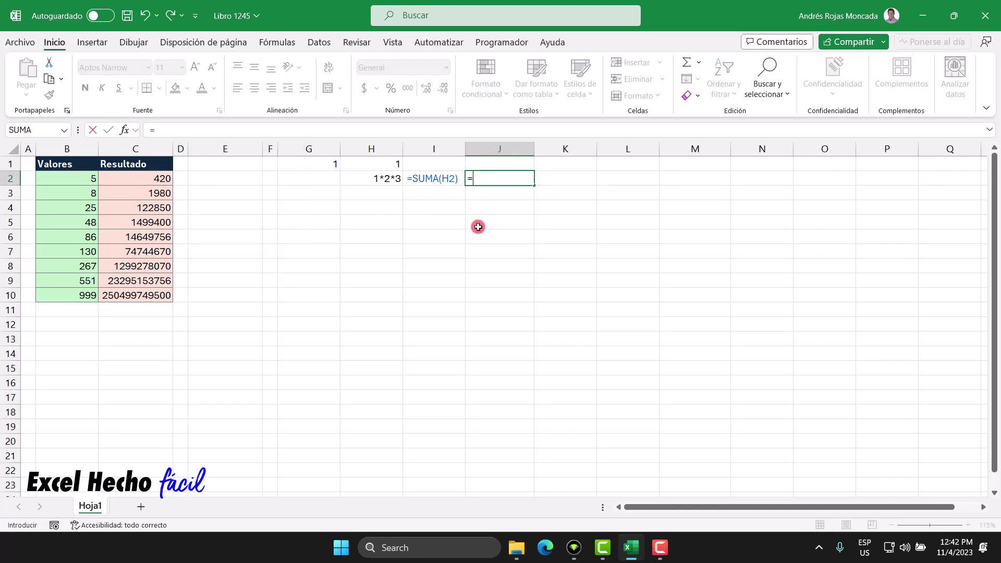
type("suma")
key("Tab")
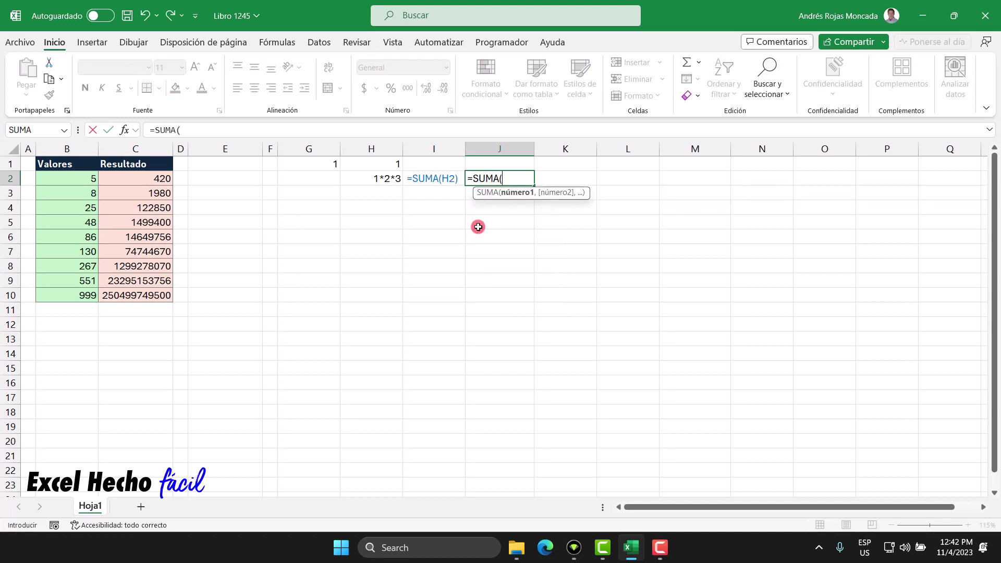
type("1*2*3")
type(")")
key("Return")
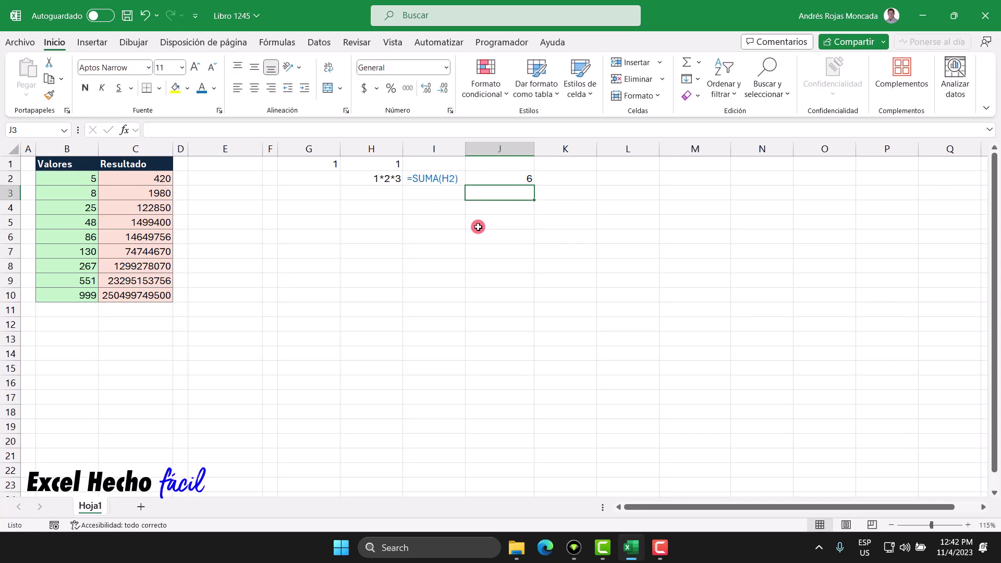
Give the first example block G1:J2 a light pink fill.
left_click(484, 178)
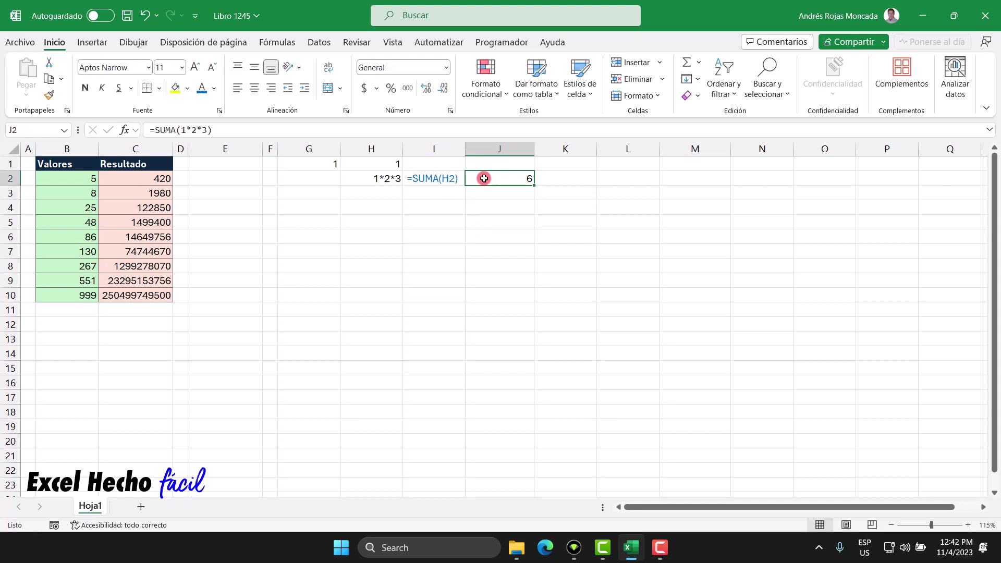
mouse_move(313, 163)
left_mouse_down()
mouse_move(508, 175)
mouse_move(506, 182)
left_mouse_up()
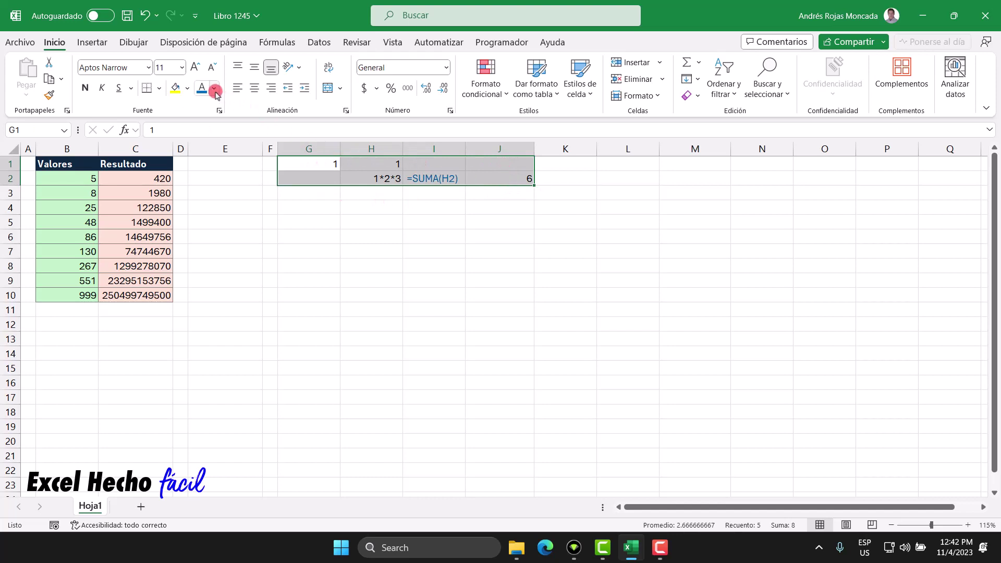
left_click(188, 88)
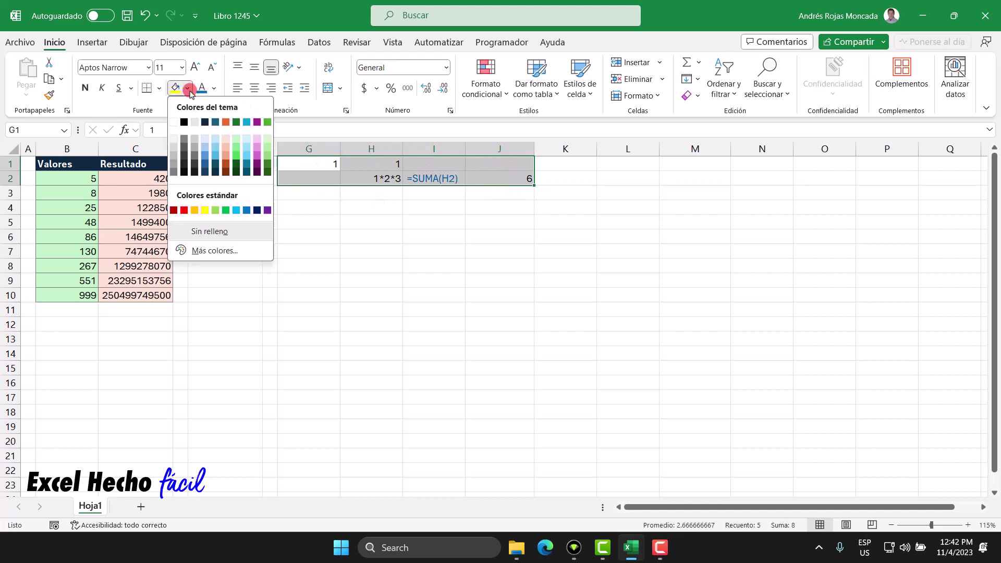
left_click(226, 140)
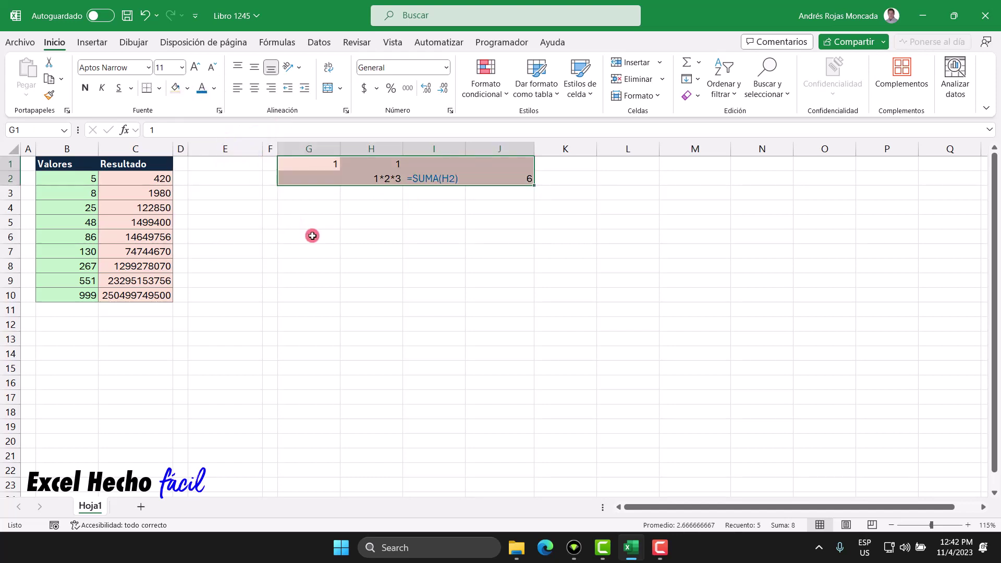
left_click(327, 208)
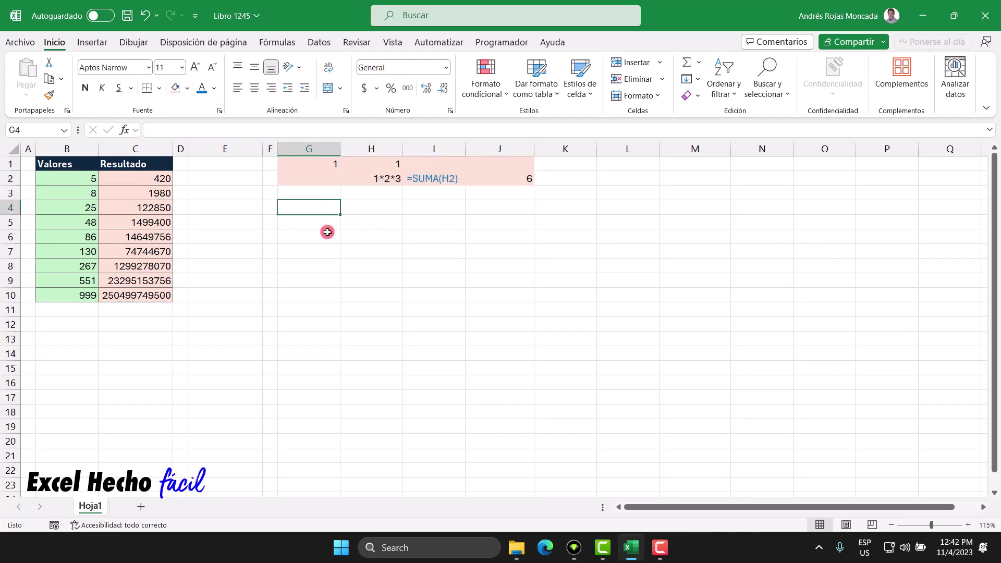
Enter 2 in G4 and =SECUENCIA(1,G4) in H4, spilling 1 and 2 across H4:I4.
type("2")
key("Return")
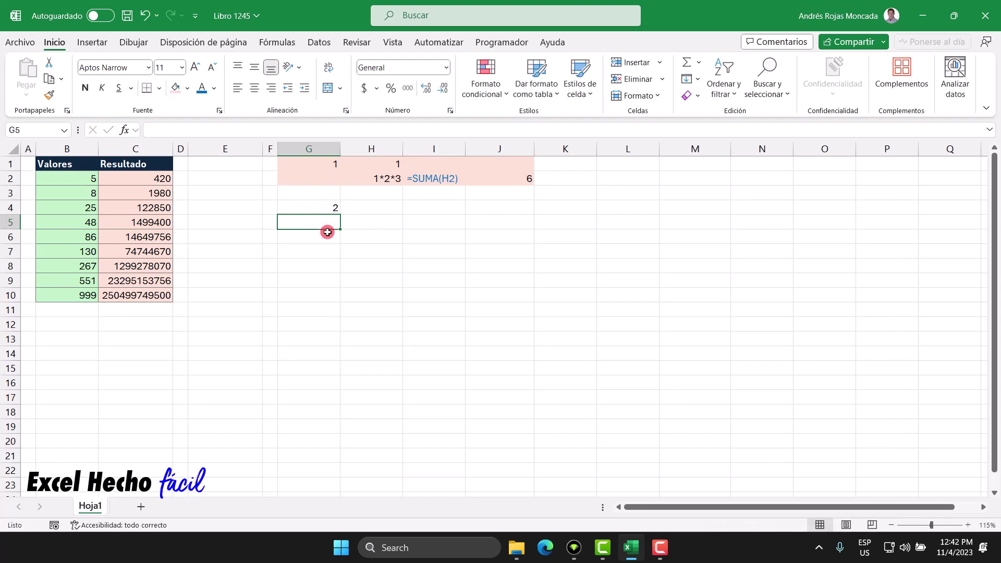
key("Up")
key("Right")
type("=")
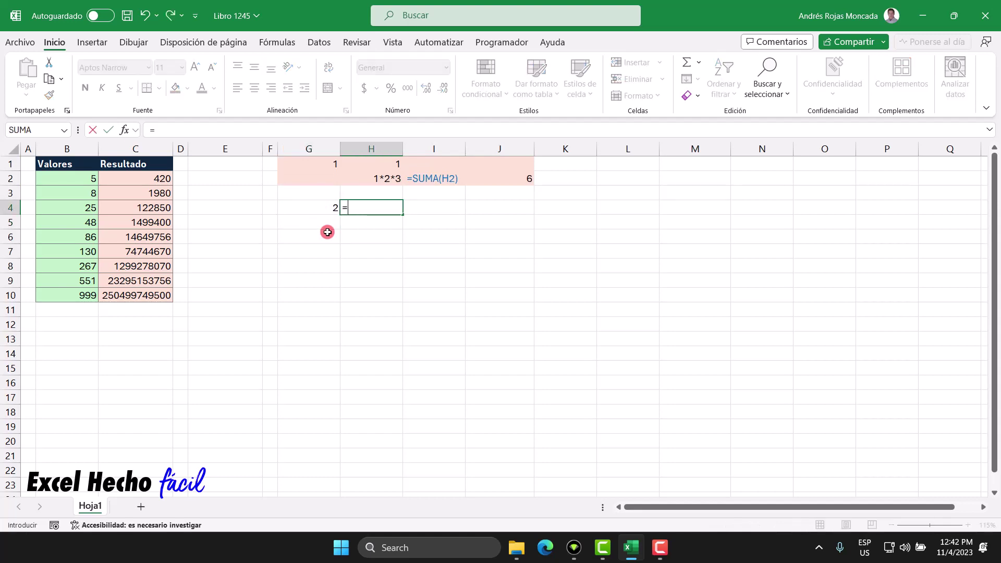
type("secu")
key("Tab")
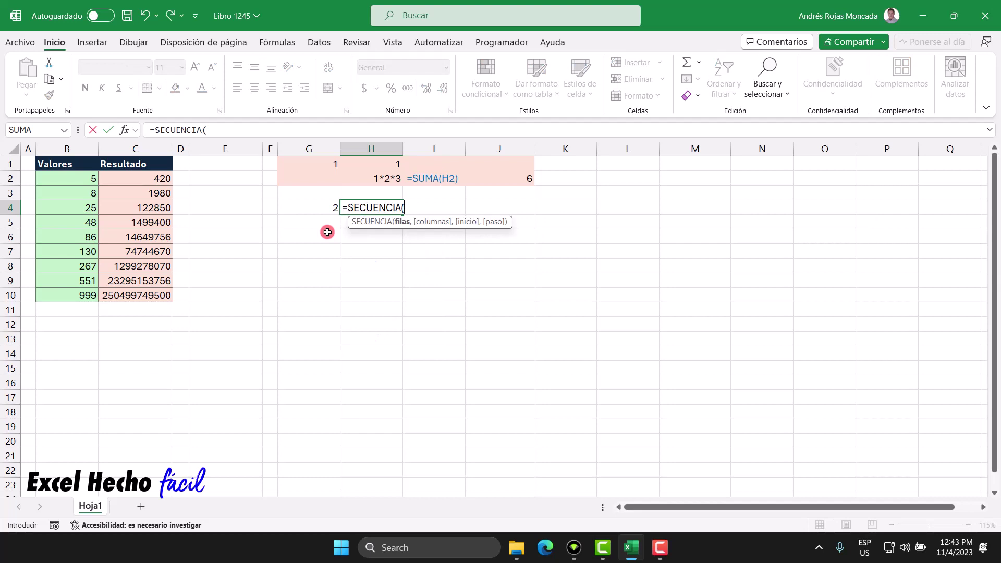
type("1,")
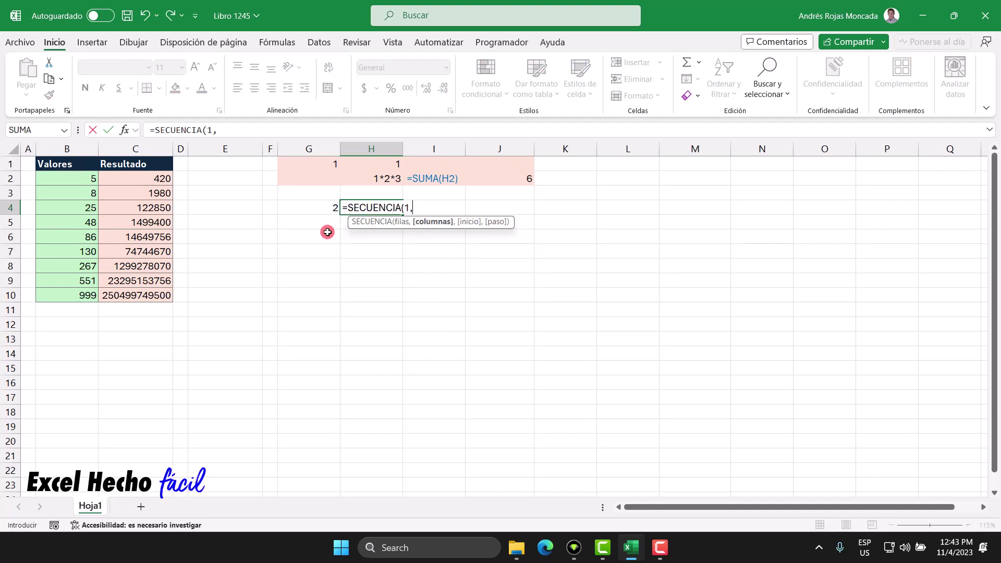
left_click(320, 208)
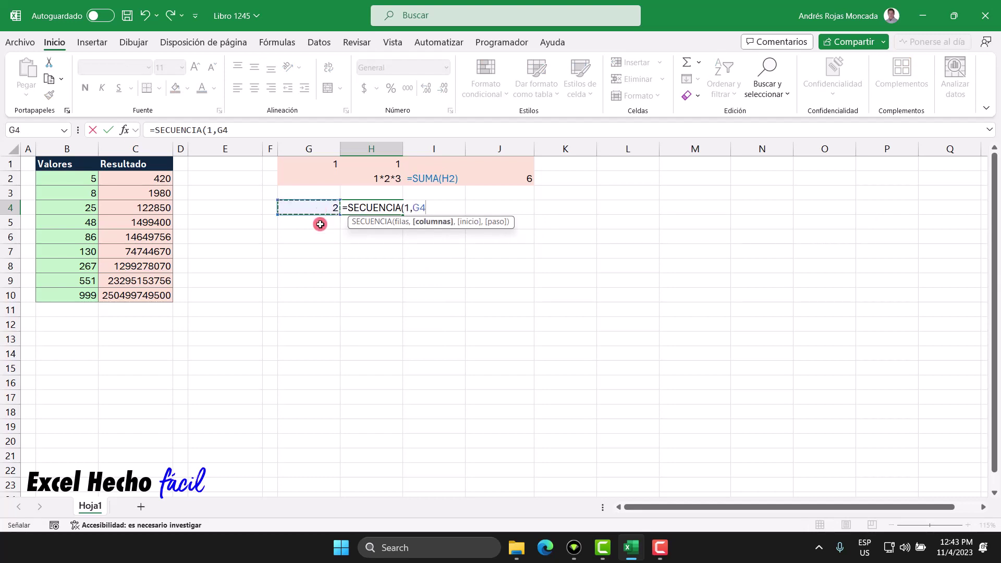
type(")")
key("Return")
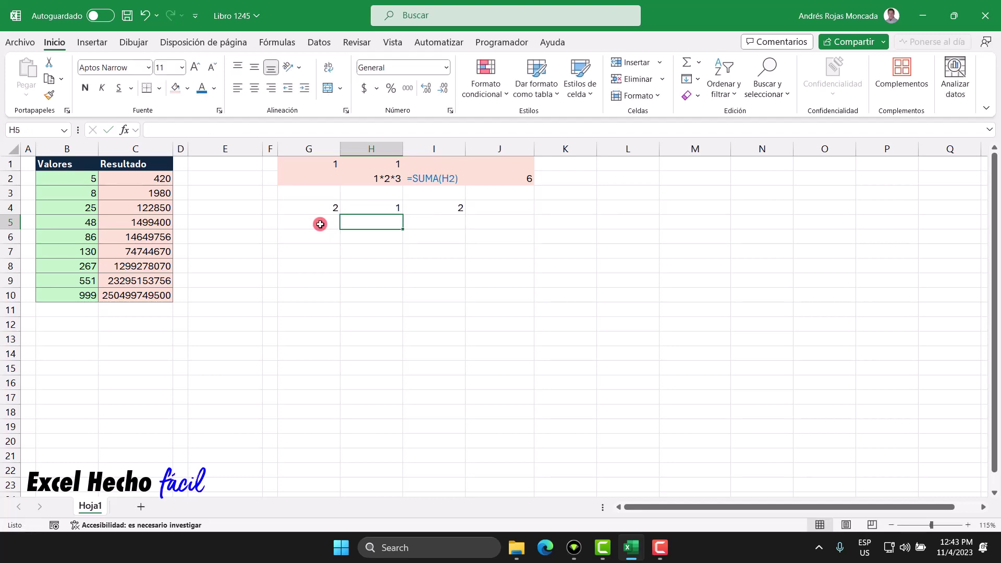
left_click(352, 208)
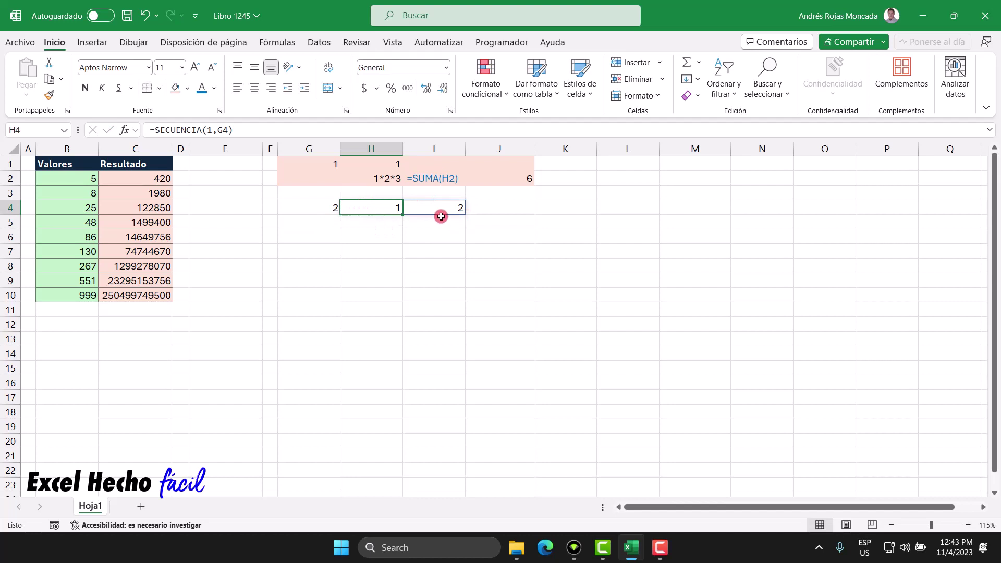
Type 1*2*3 in H5 and 2*3*4 in I5.
left_click(382, 221)
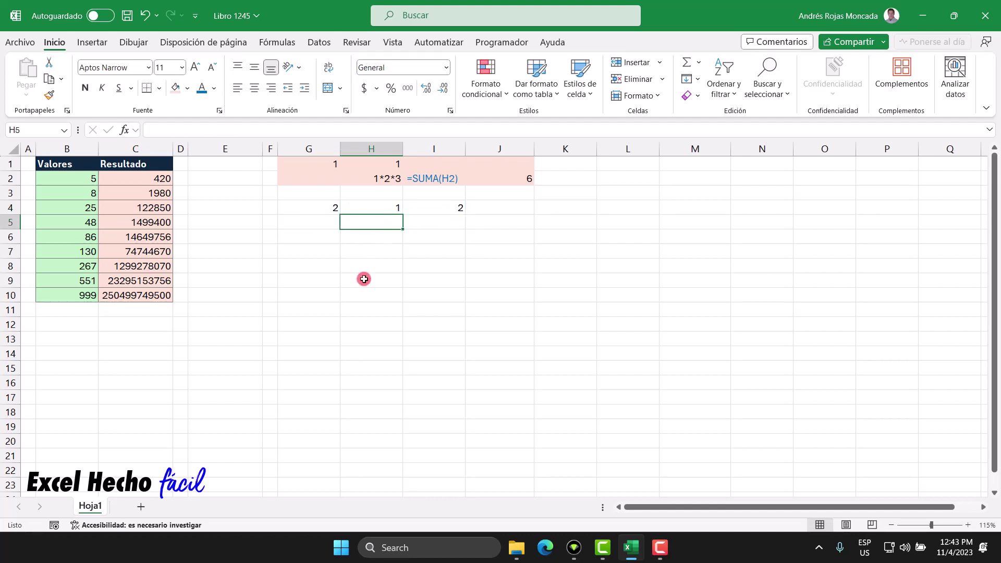
type("1")
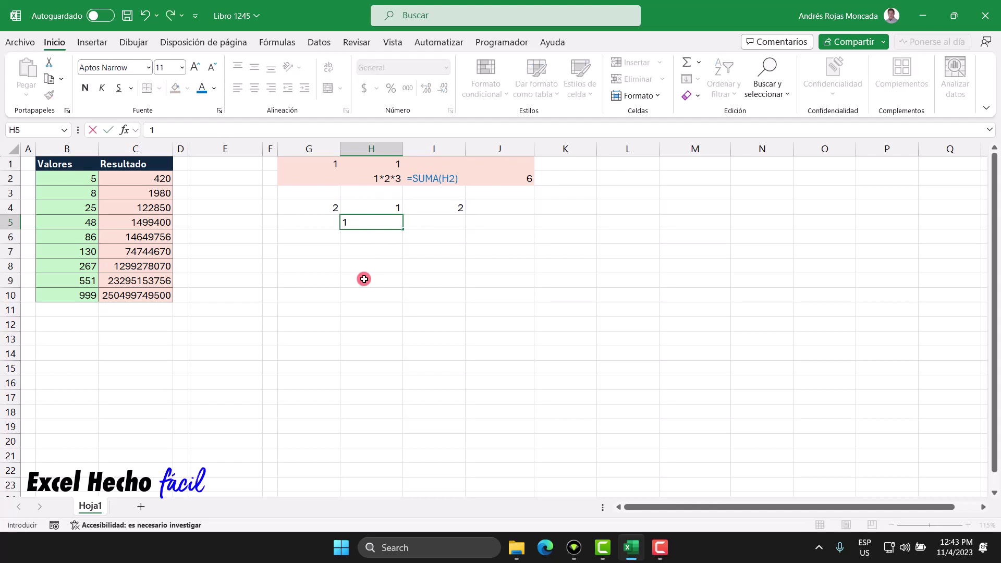
type("*2*3")
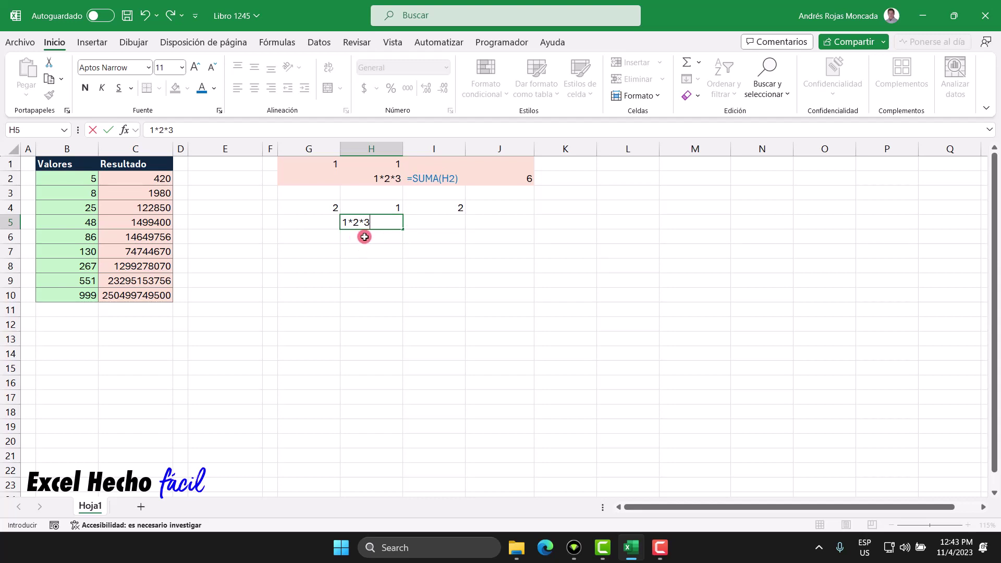
key("Return")
key("Up")
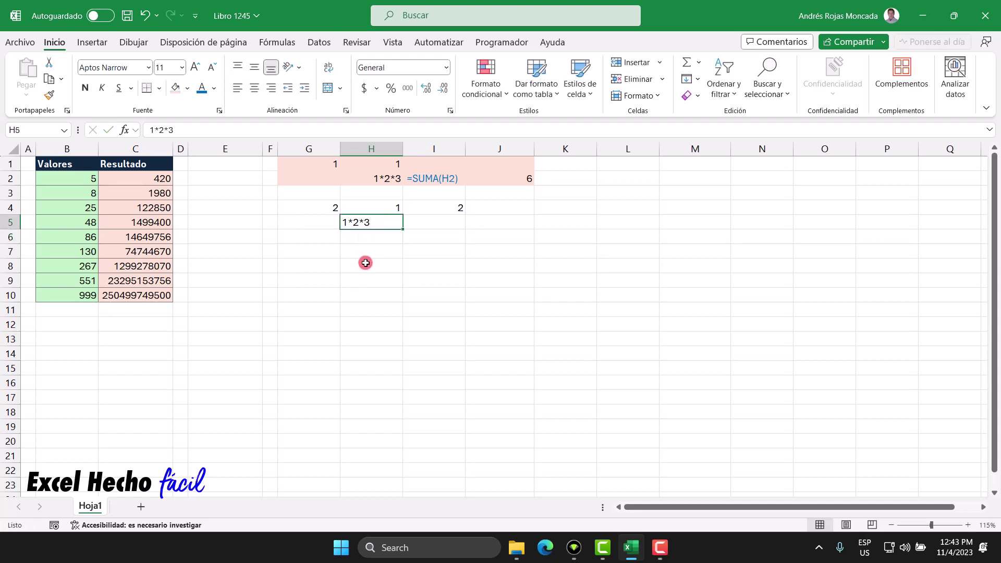
key("Right")
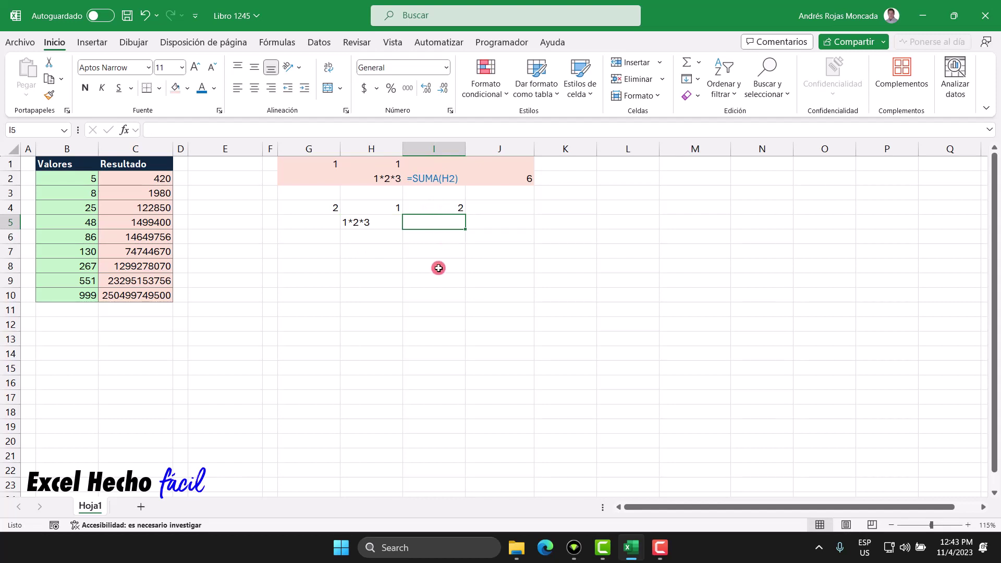
type("2")
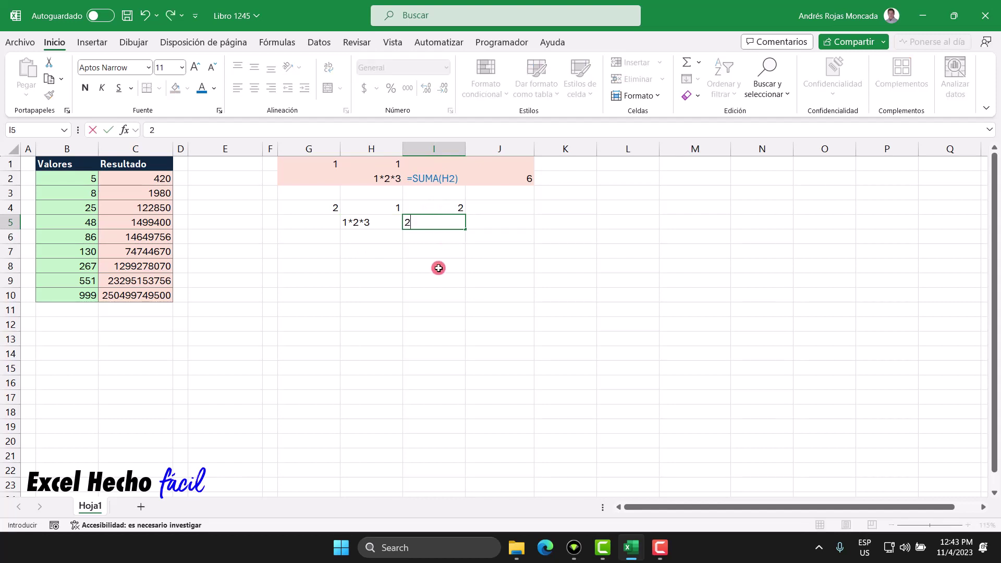
type("*3*")
type("4")
key("Return")
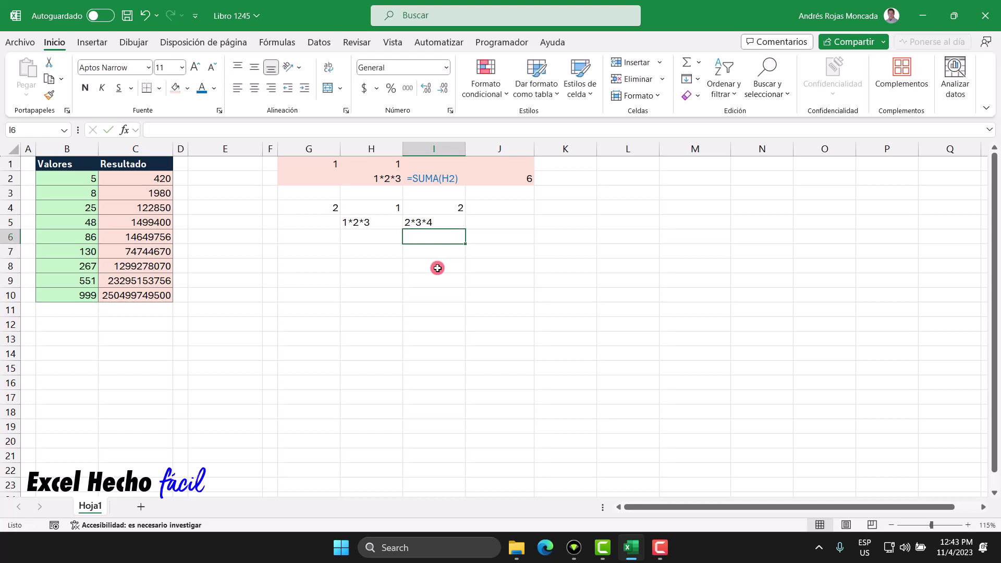
left_click_drag(382, 222, 427, 222)
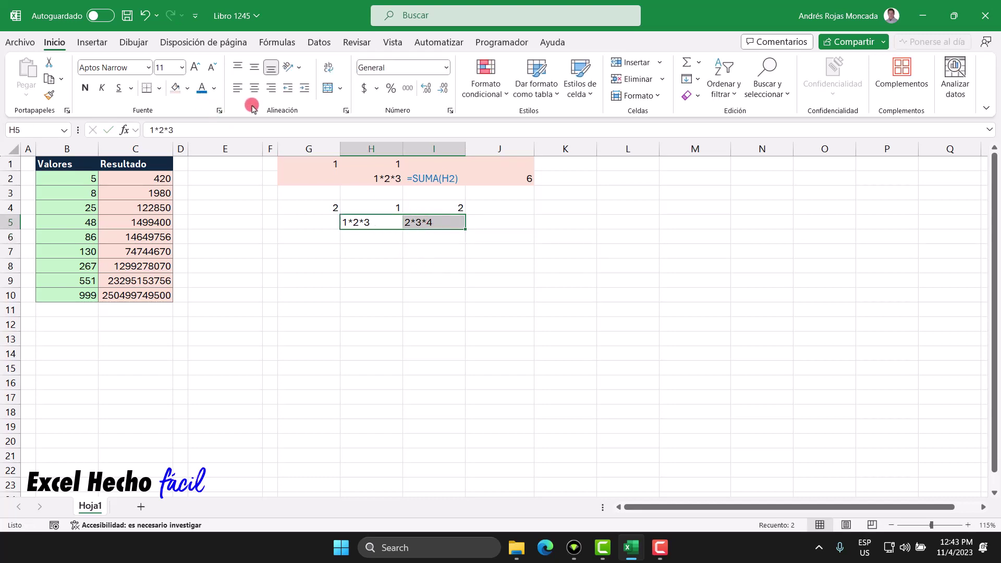
Right-align H5:I5 and enter =SUMA(H5:I5) as text in J5.
left_click(272, 88)
left_click(476, 221)
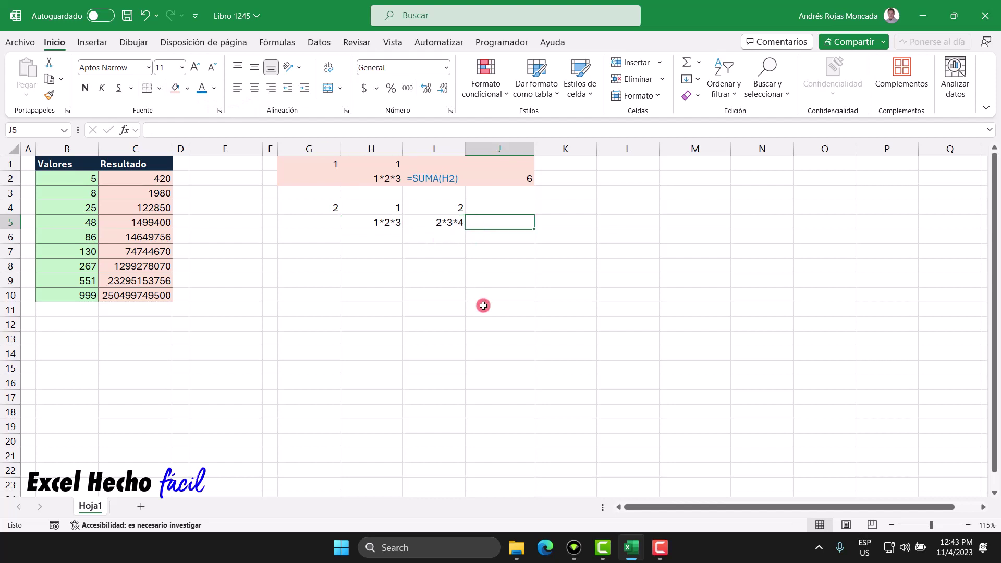
type("=su")
key("Tab")
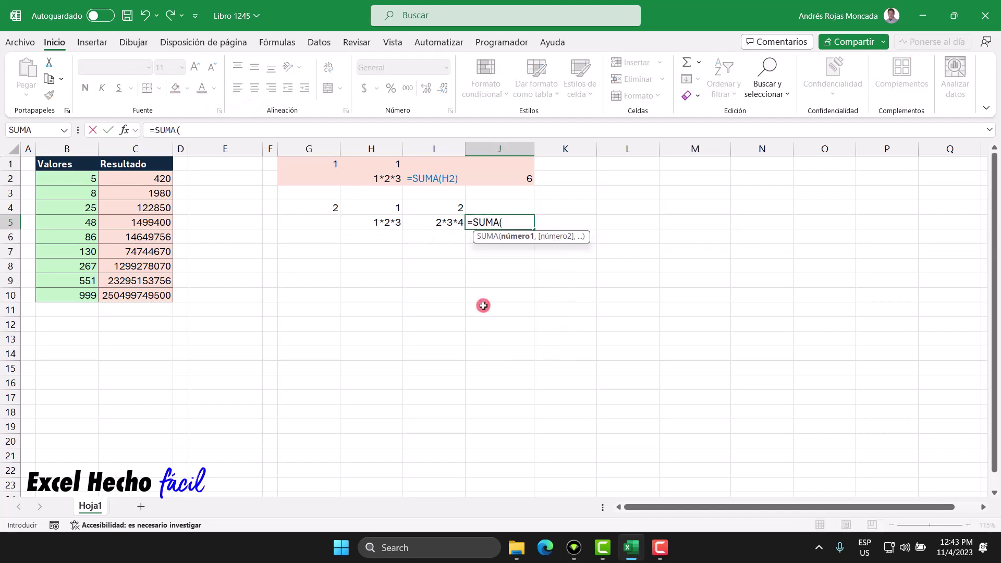
left_click_drag(385, 221, 431, 222)
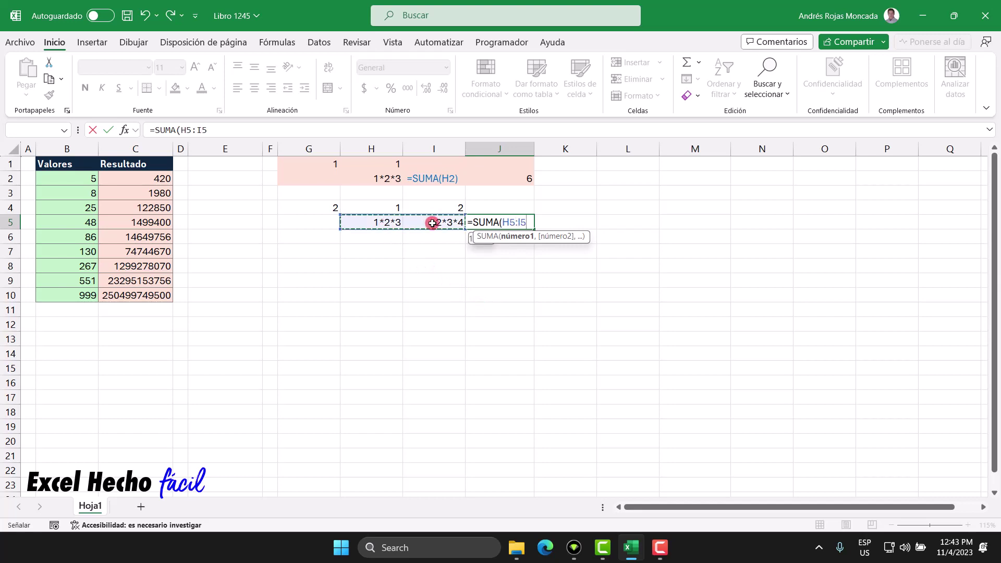
type(")")
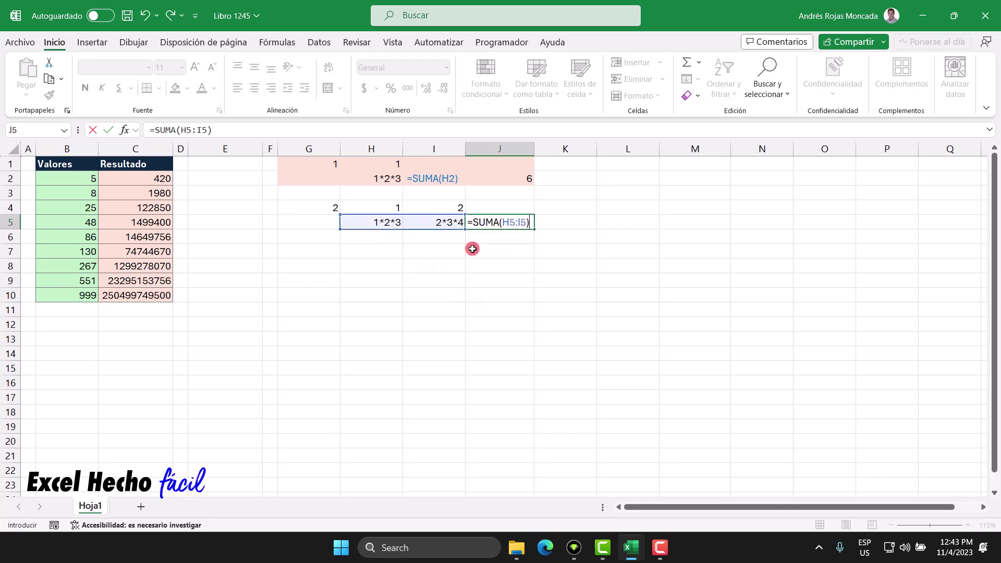
key("Home")
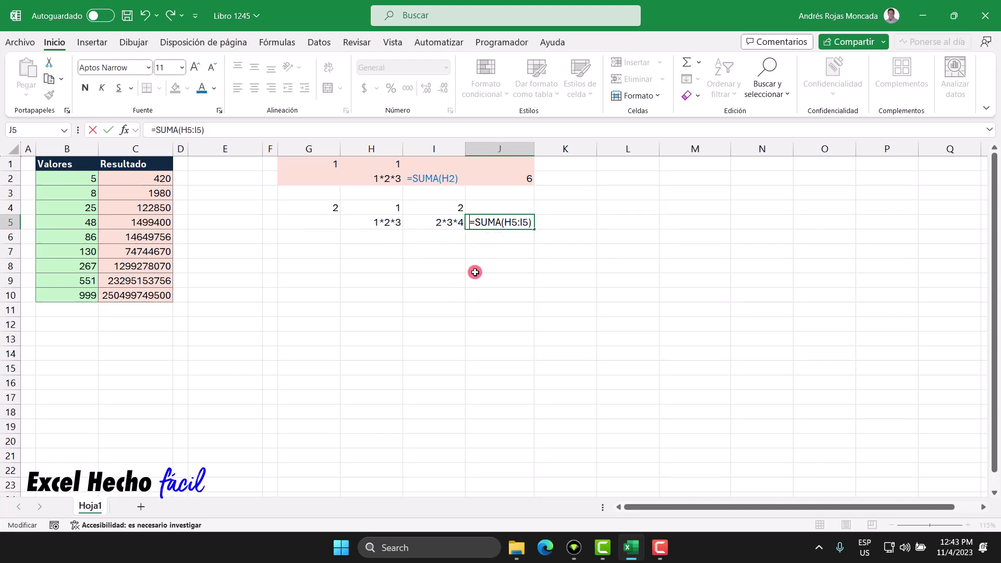
key("Return")
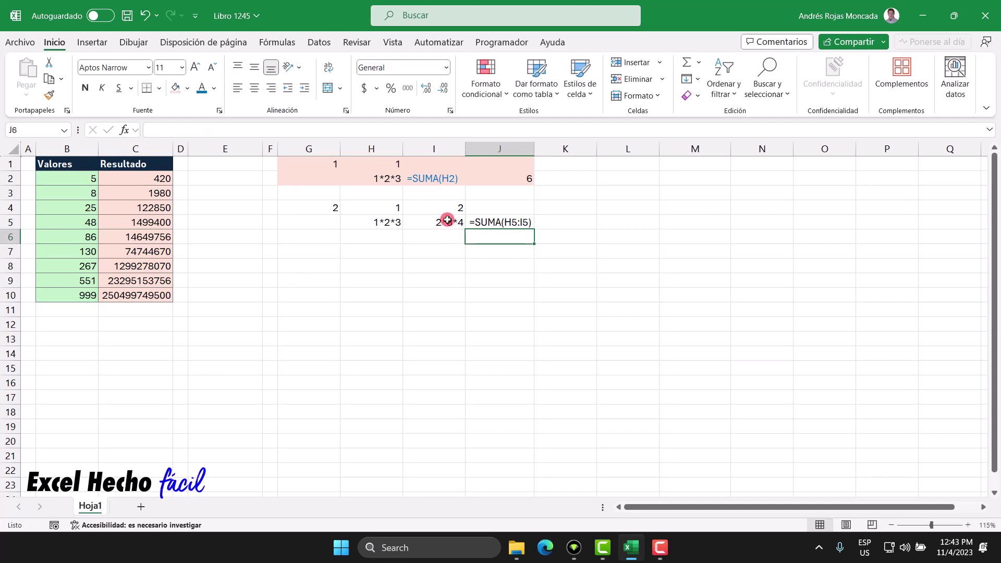
Copy I2's formatting onto J5 with Format Painter.
left_click(432, 179)
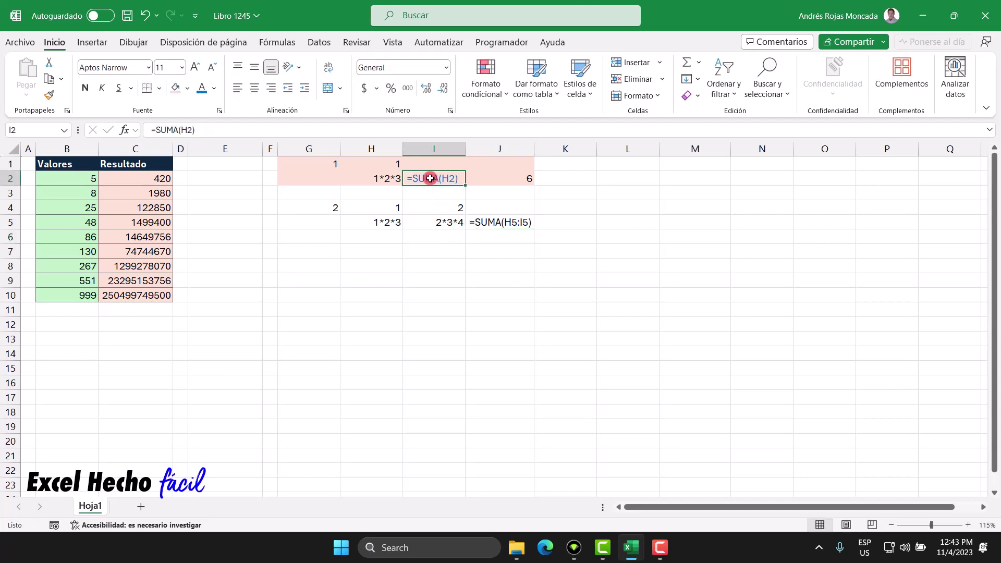
left_click(49, 95)
left_click(514, 226)
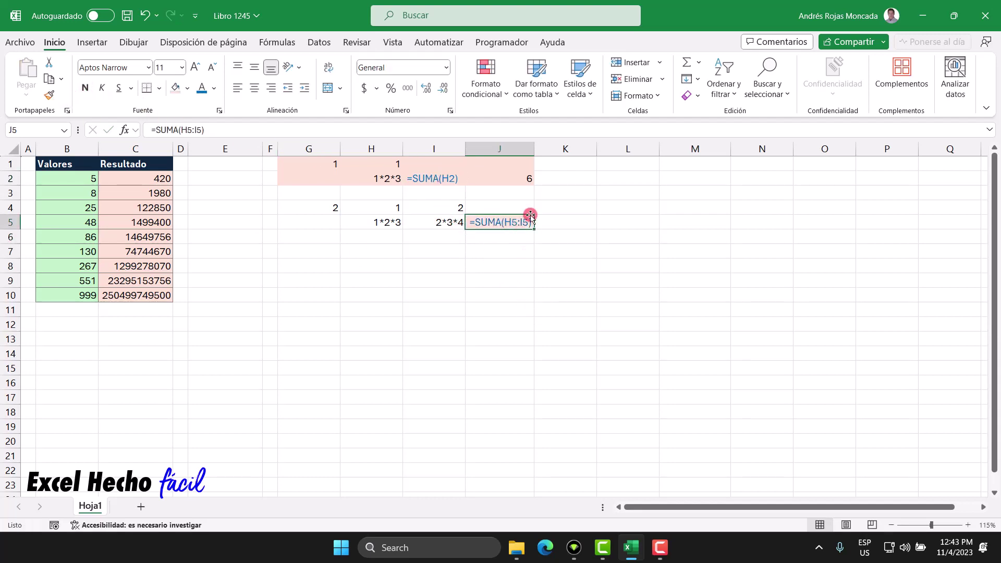
Enter =SUMA(1*2*3,2*3*4) in K5, which returns 30.
left_click(553, 225)
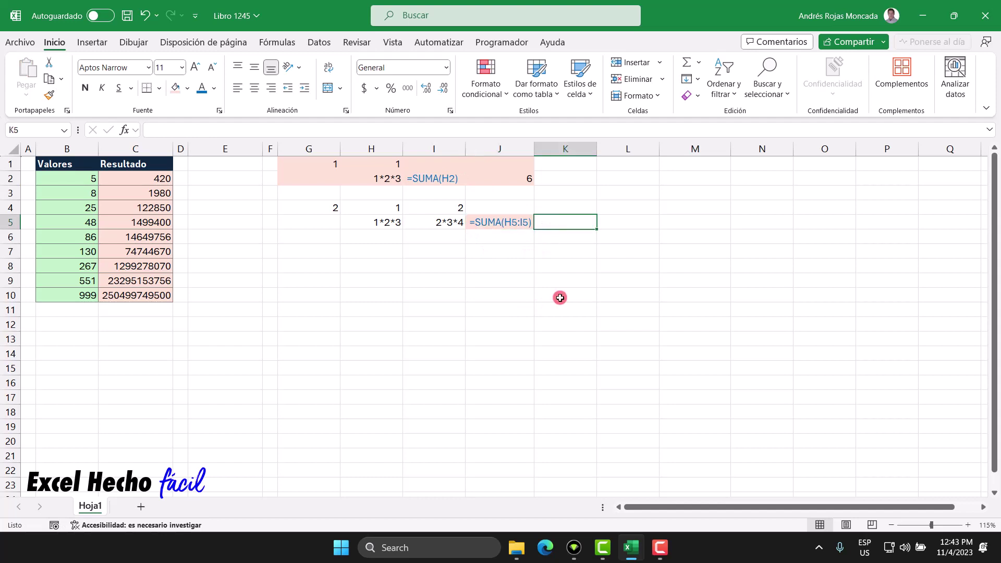
type("=sum")
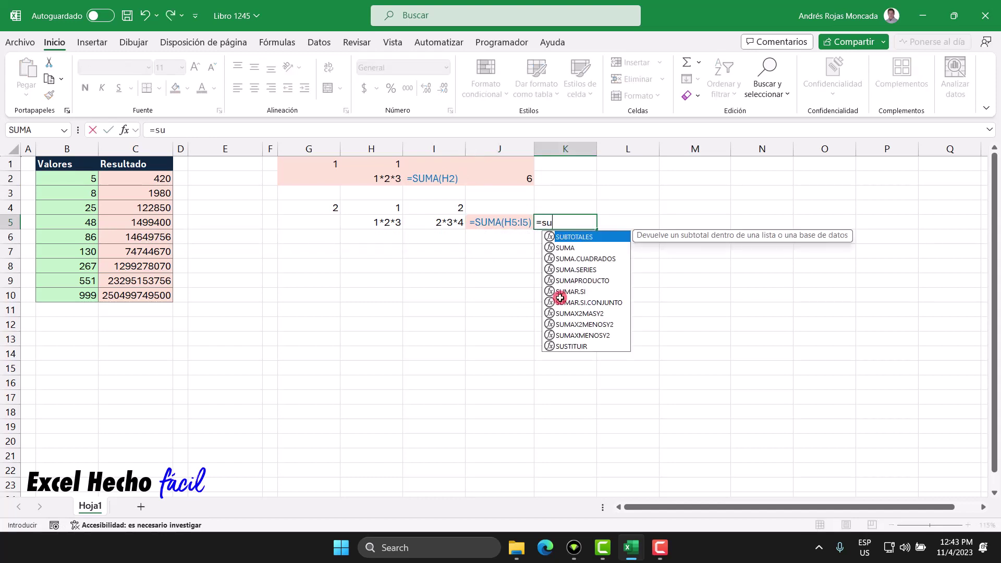
key("Tab")
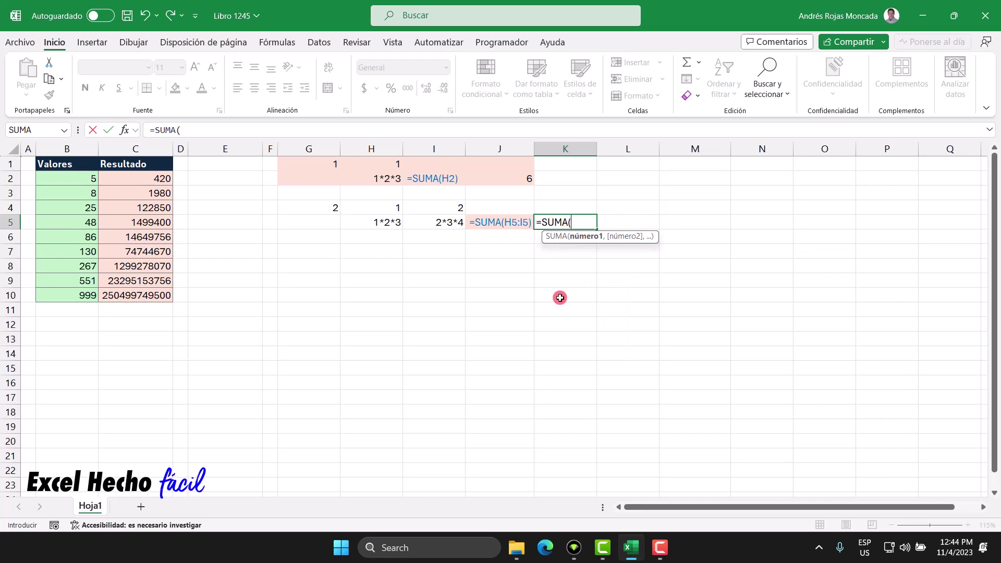
type("1*")
type("2*3,")
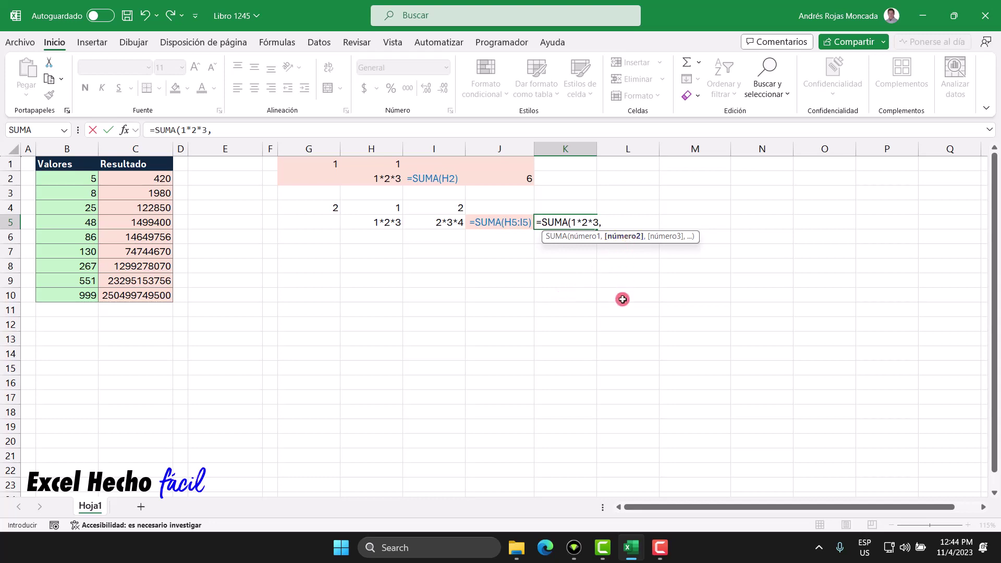
type("2*")
type("3*4")
type(")")
key("Return")
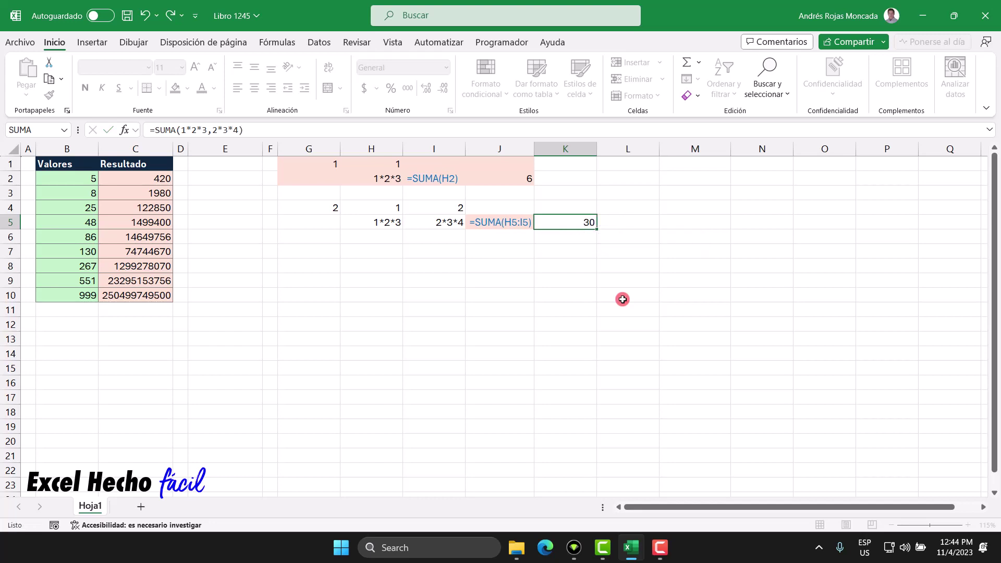
left_click(582, 224)
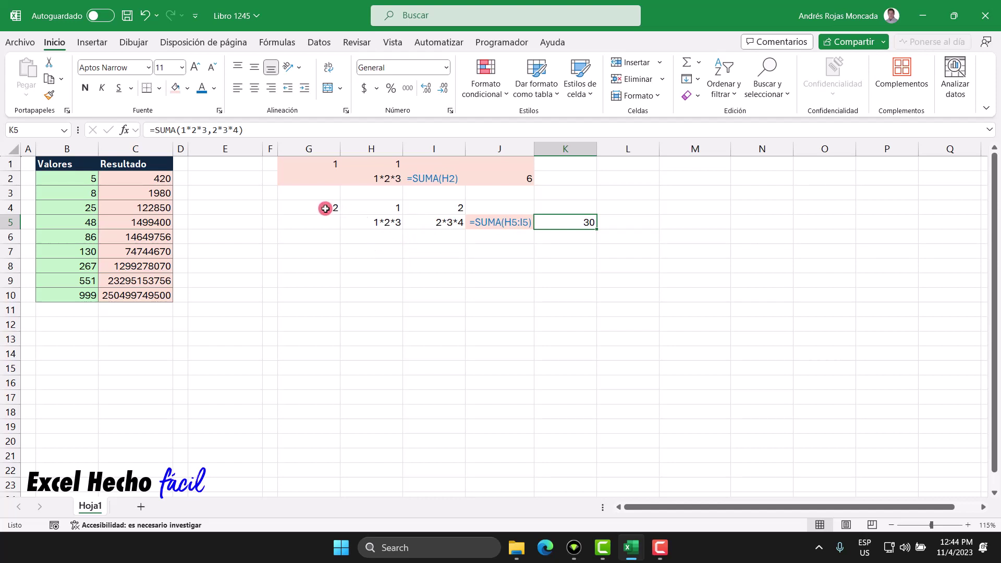
Give G4:K5 a light red fill and enter 5 in G7.
left_click_drag(330, 208, 560, 219)
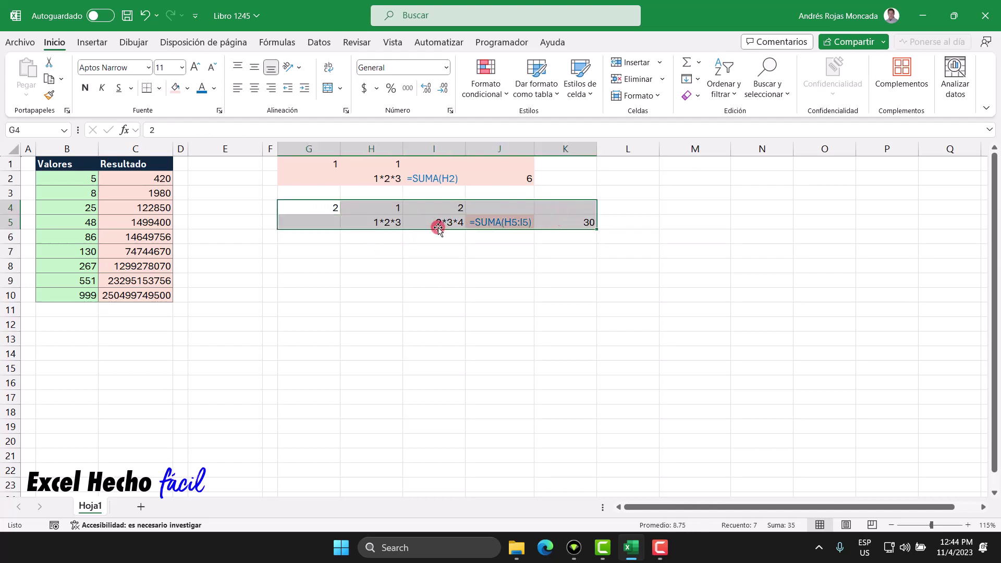
left_click(176, 88)
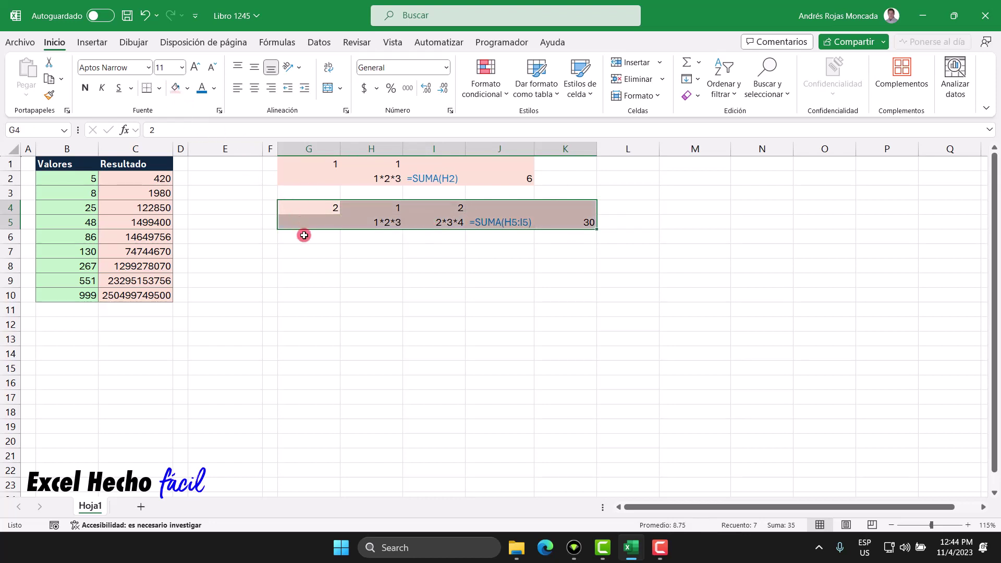
left_click(305, 251)
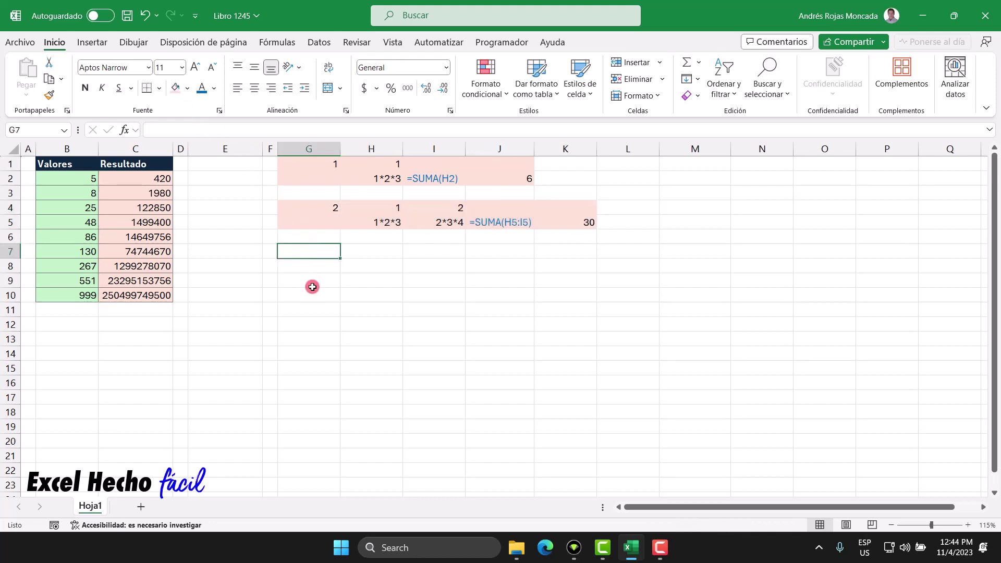
type("5")
key("Return")
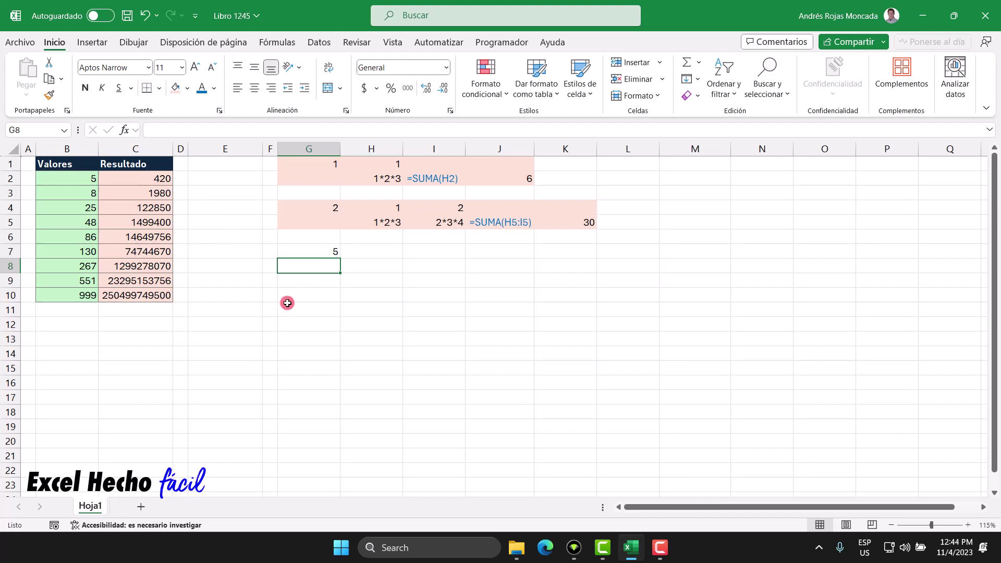
Enter =SECUENCIA(1,G7) in H7 and check that it spills 1 through 5 across H7:L7.
left_click(360, 252)
type("=")
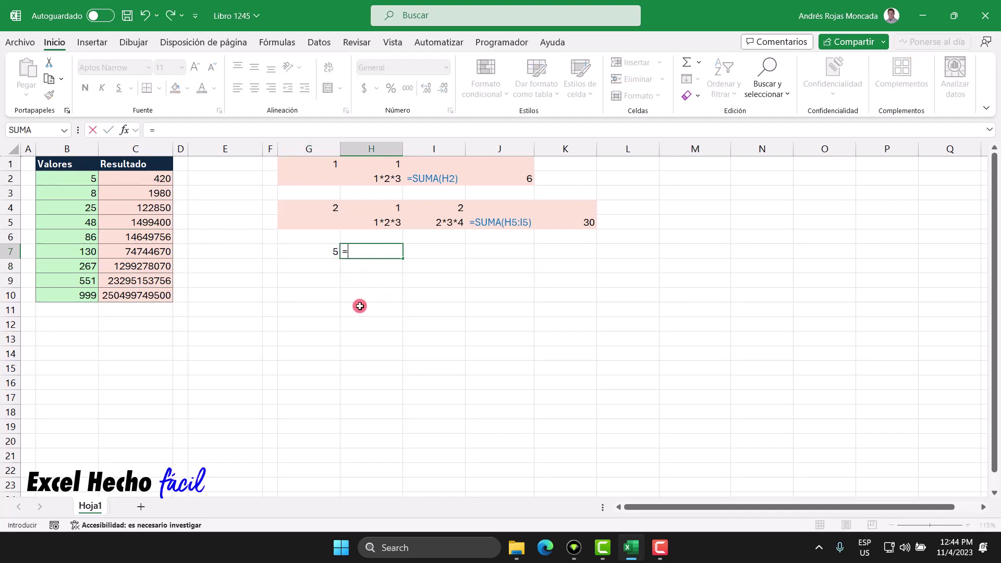
type("secu")
key("Tab")
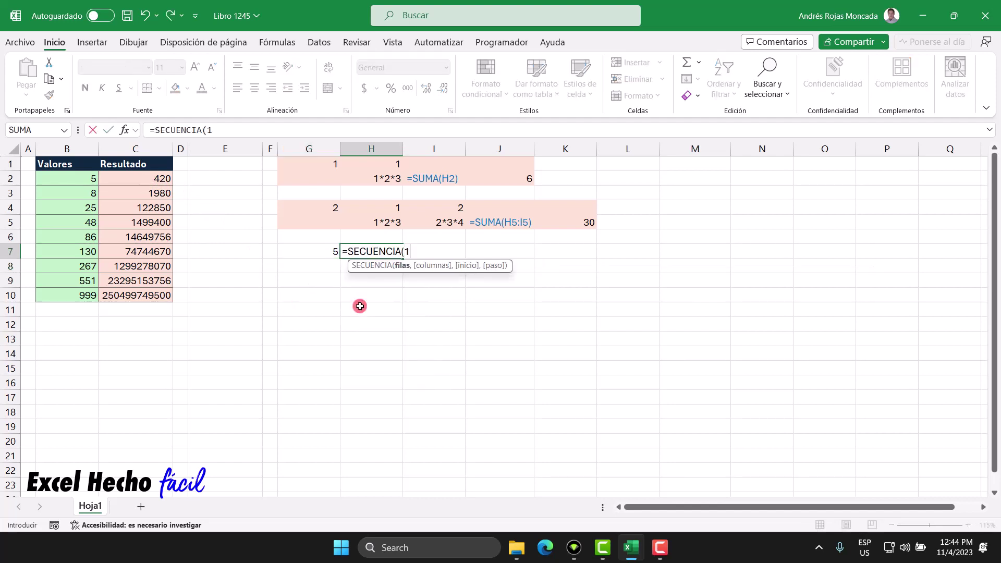
type(",")
left_click(320, 251)
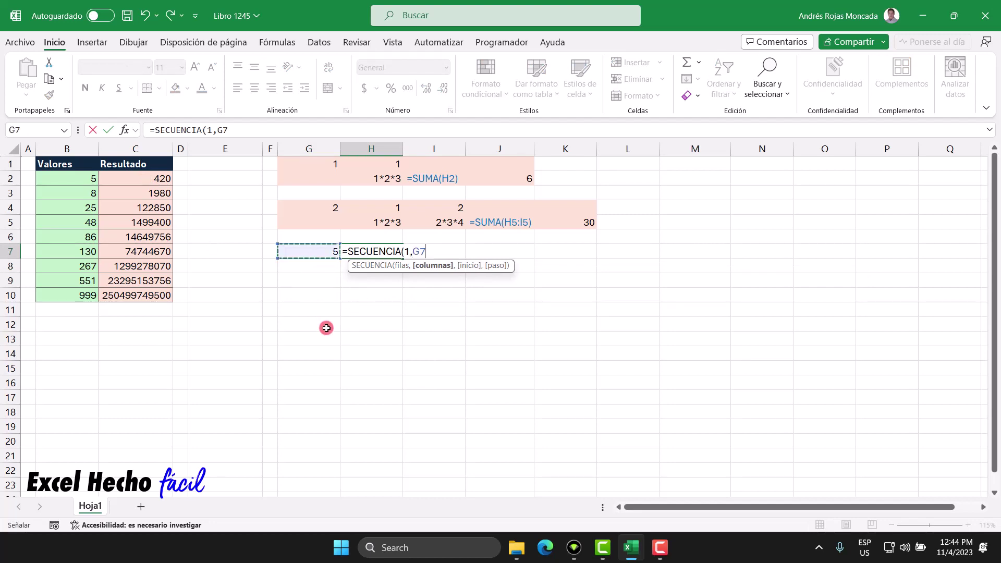
type(")")
key("Return")
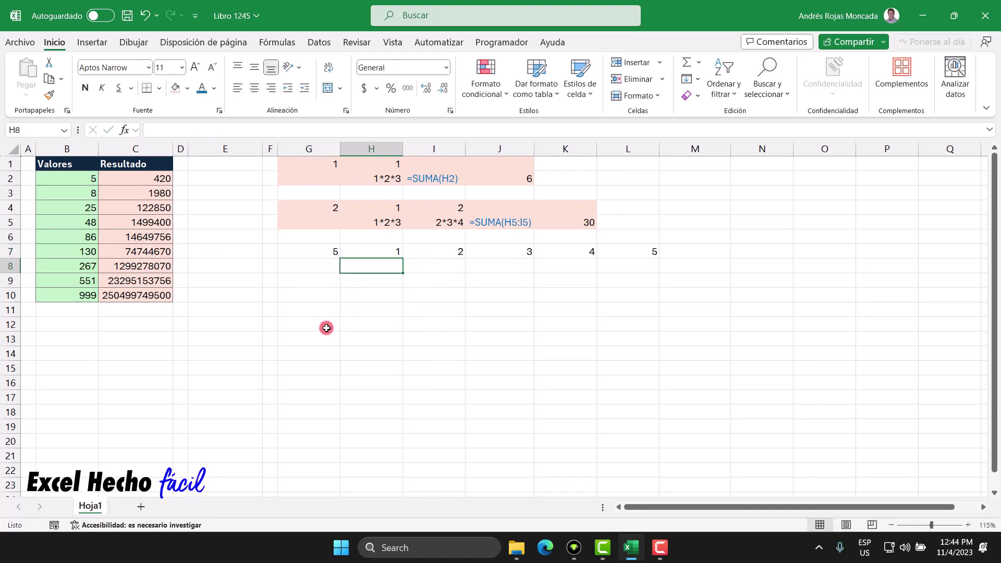
left_click(383, 252)
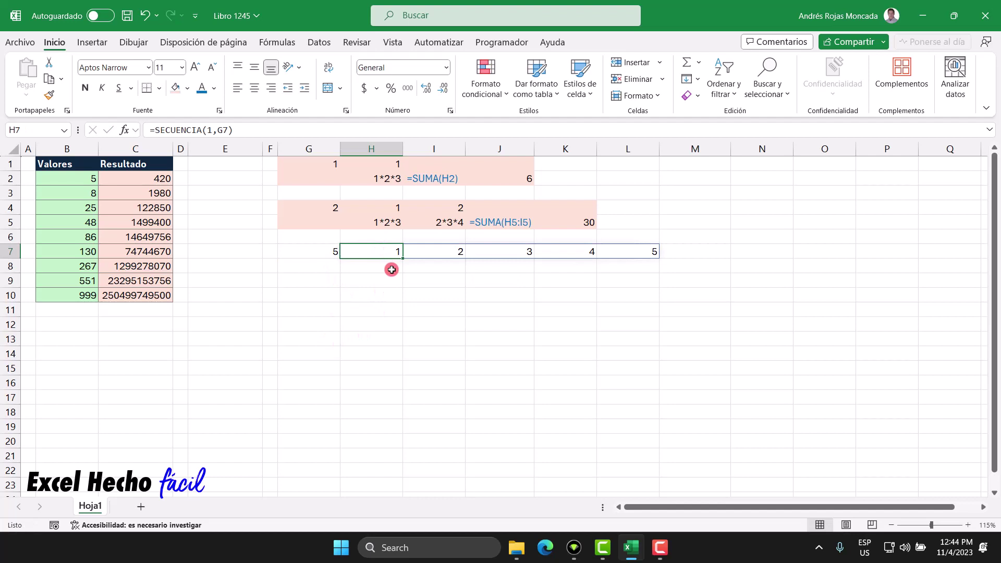
left_click(442, 251)
left_click(502, 255)
left_click(564, 251)
left_click(633, 251)
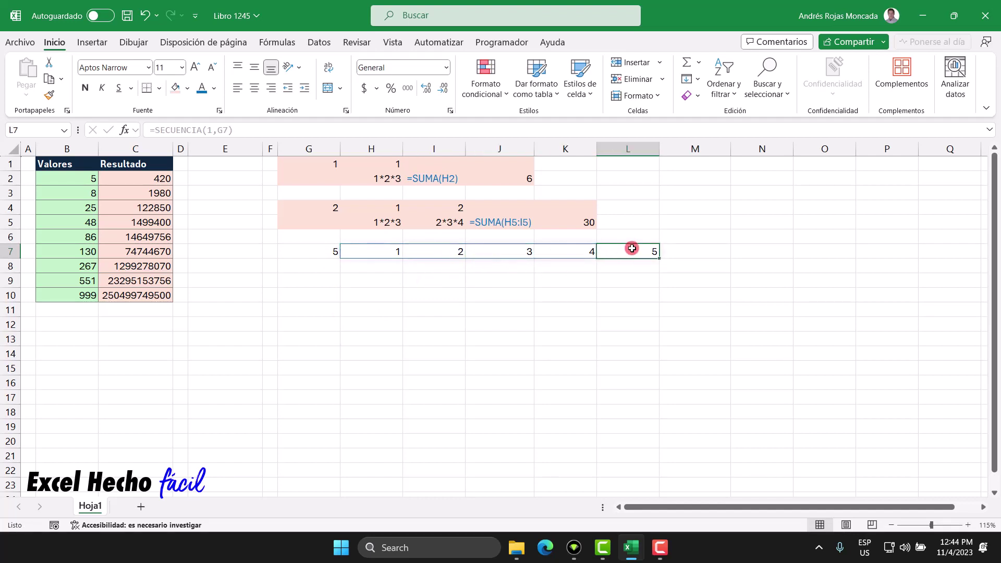
left_click(374, 265)
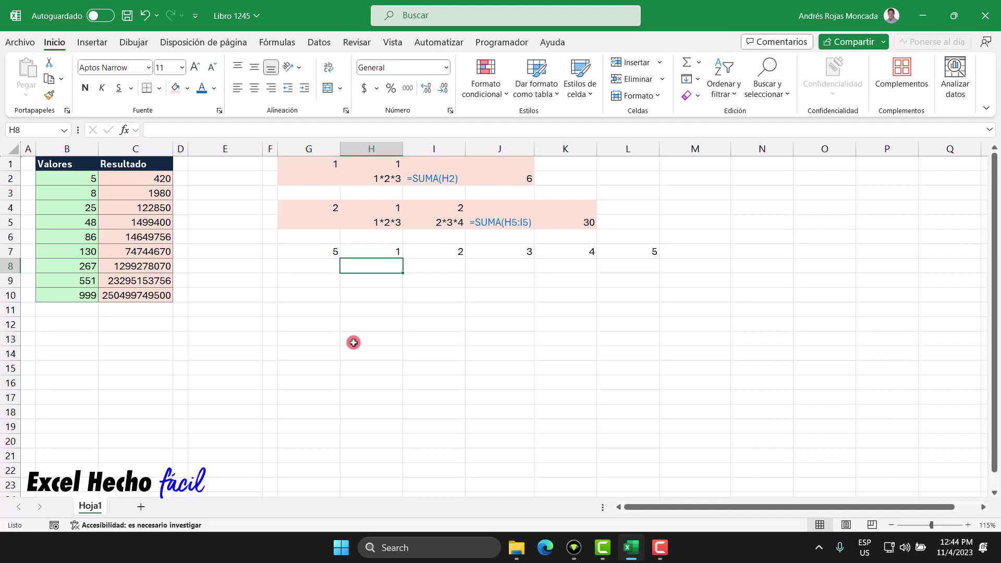
Type the products 1*2*3, 2*3*4, 3*4*5, 4*5*6 and 5*6*7 across H8:L8.
type("1*2*")
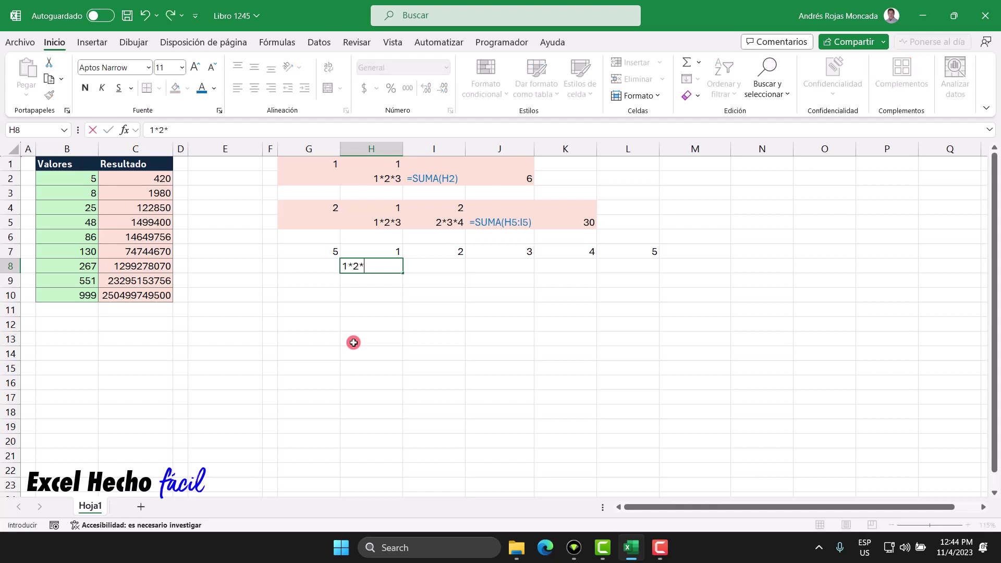
type("3")
key("Tab")
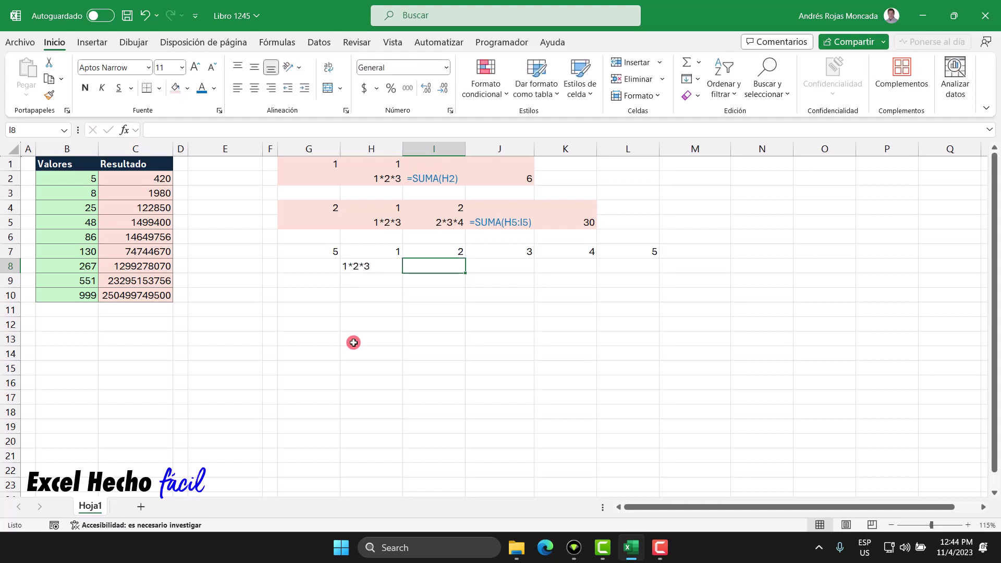
type("2*3*4")
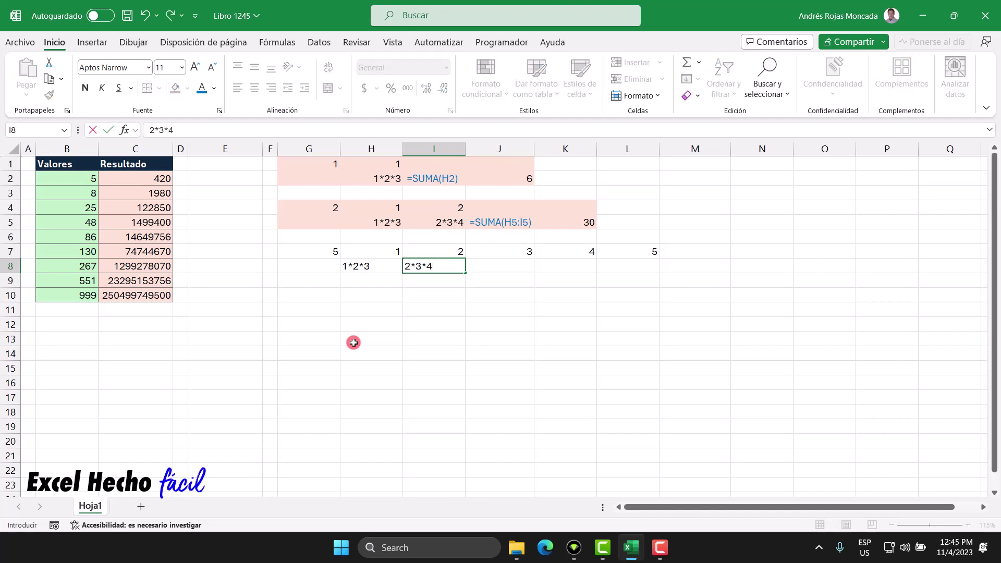
key("Tab")
type("3")
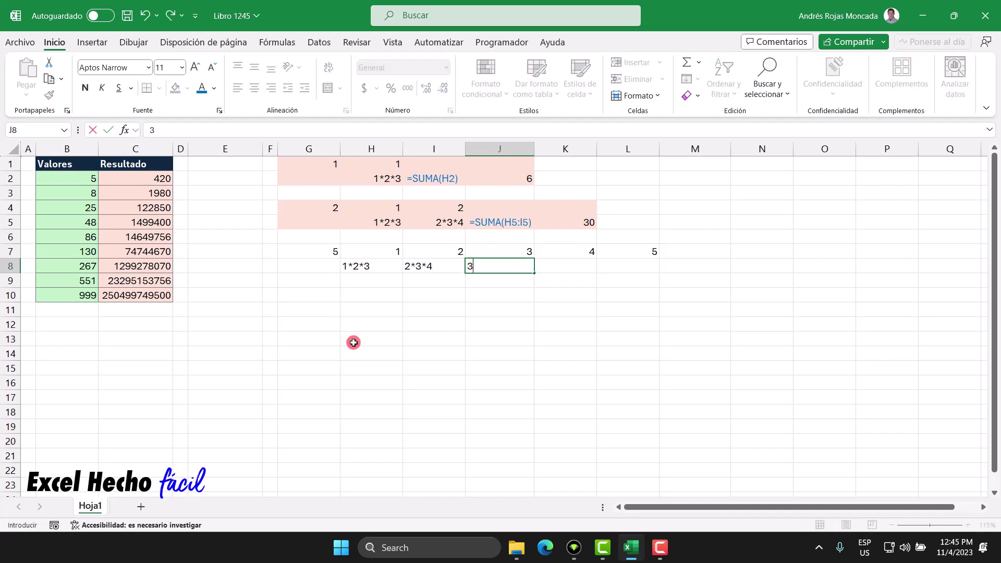
type("*4*5")
key("Down")
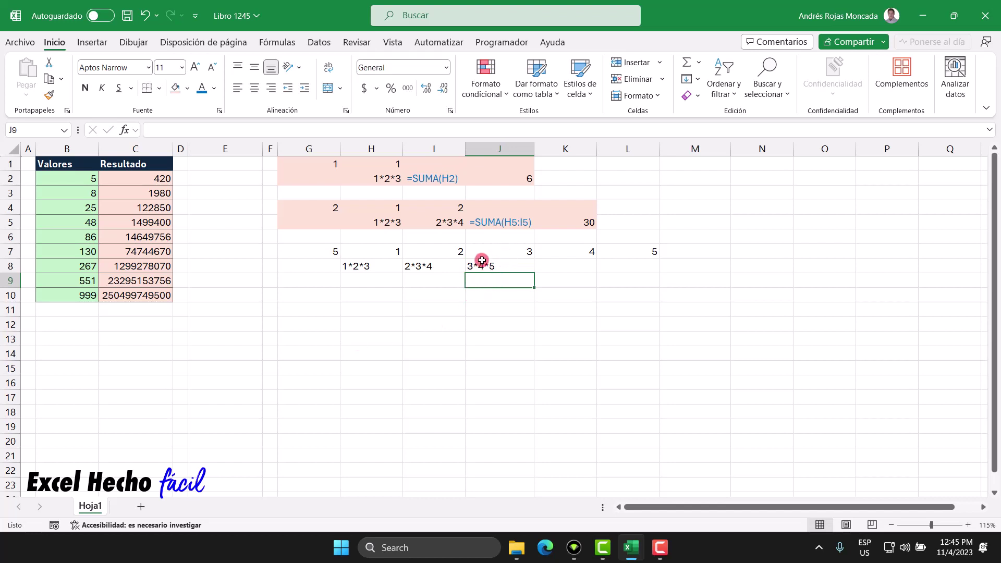
left_click(559, 269)
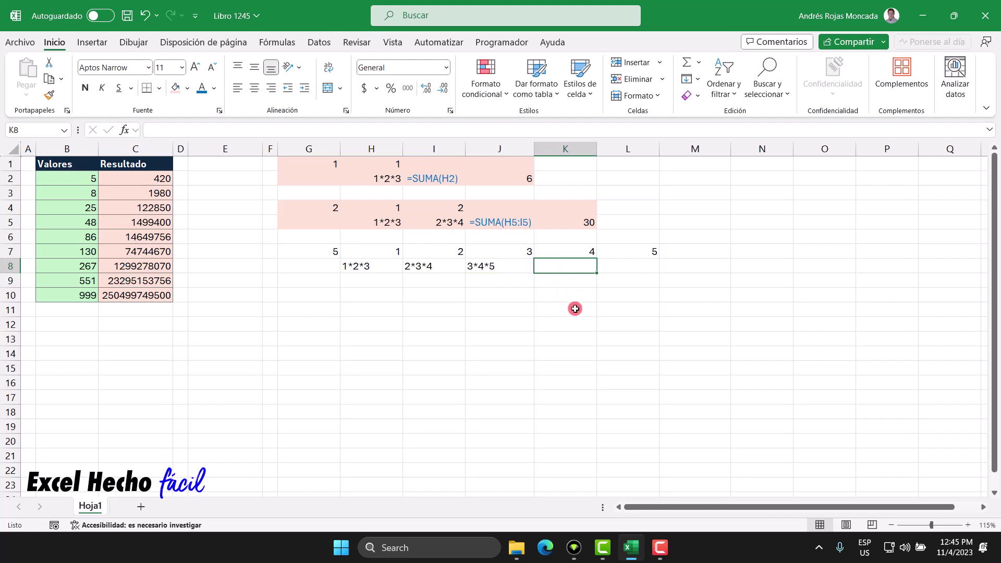
type("4")
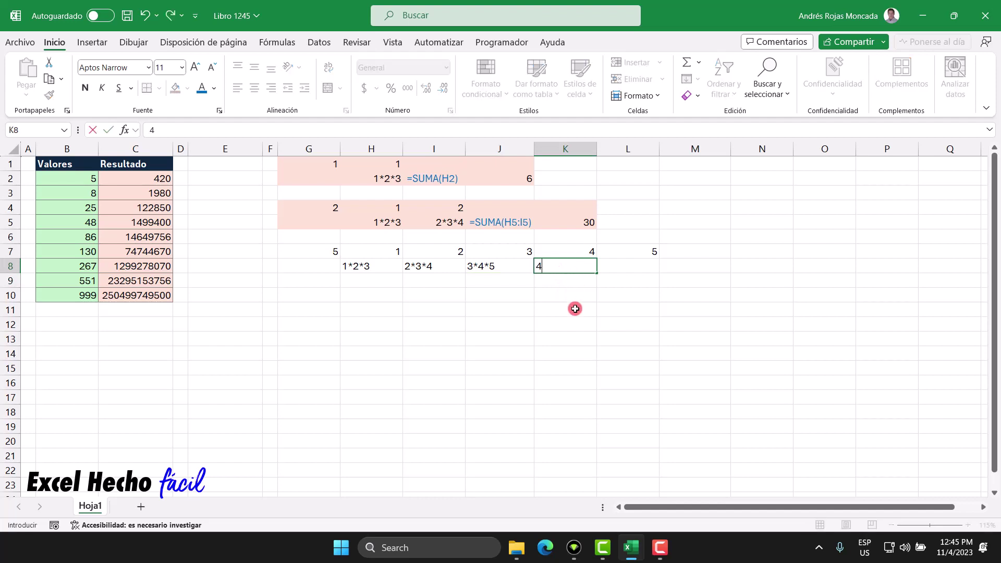
type("*5*6")
key("Tab")
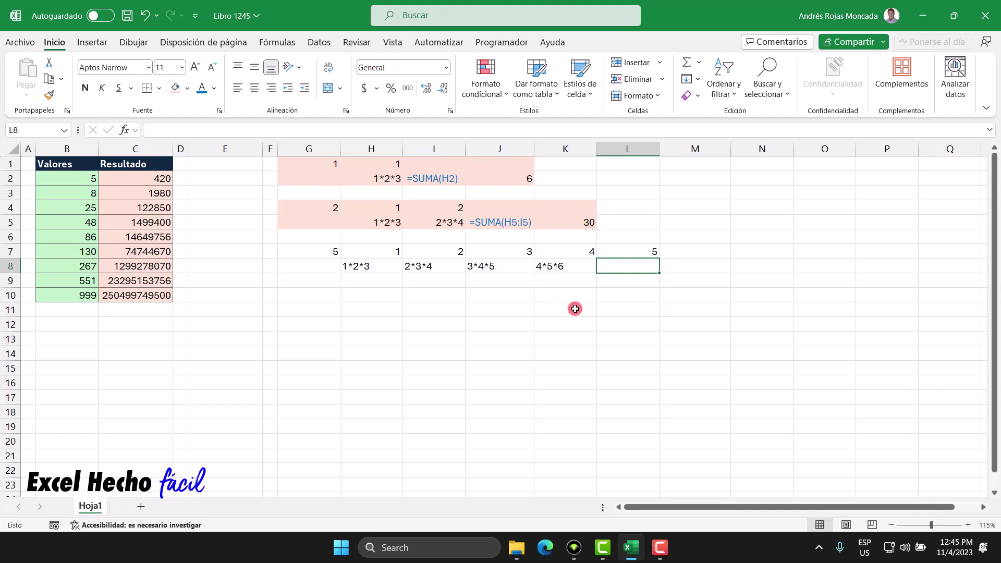
type("5*6*7")
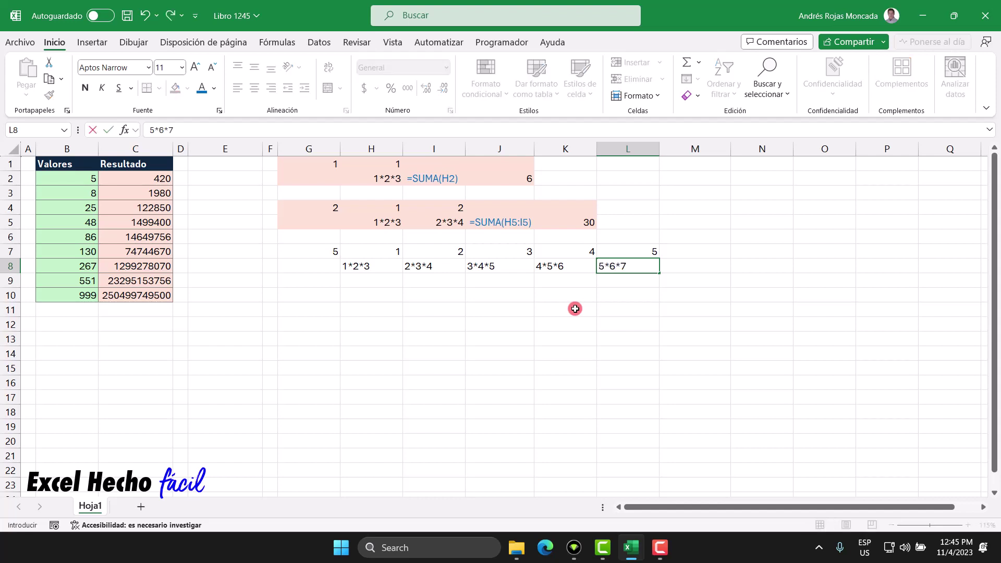
key("Return")
Right-align the products in H8:L8.
left_click(357, 266)
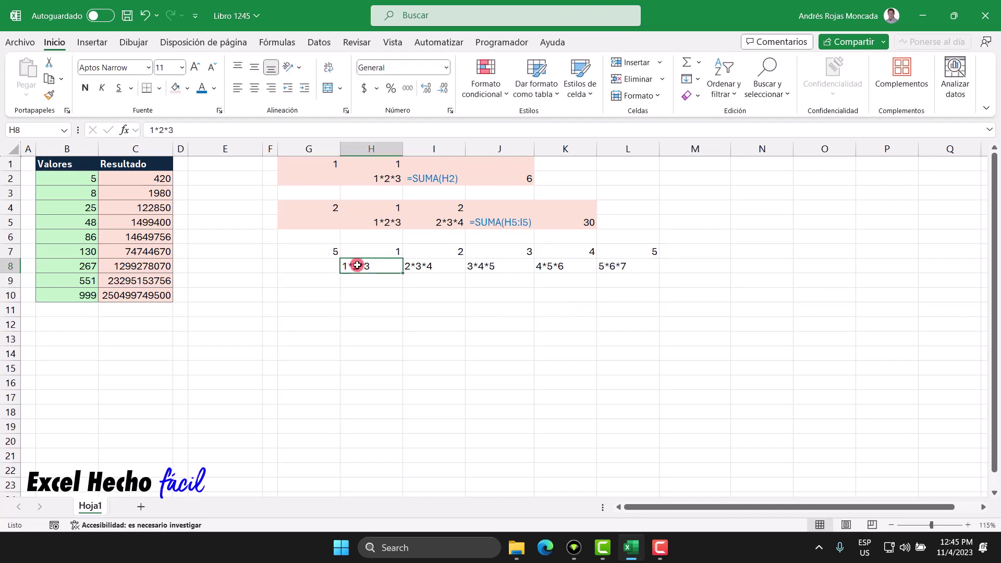
left_click_drag(358, 265, 609, 270)
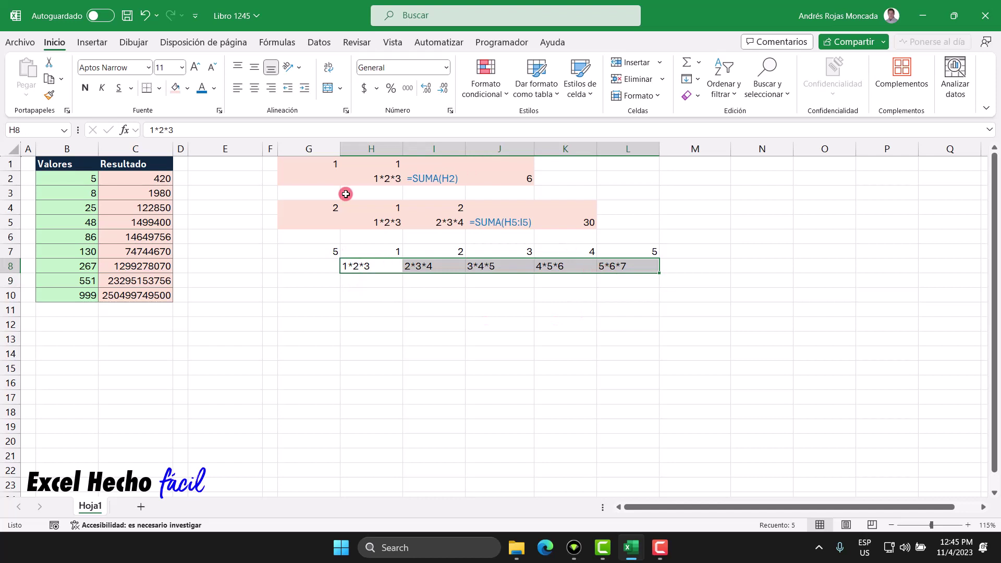
left_click(272, 89)
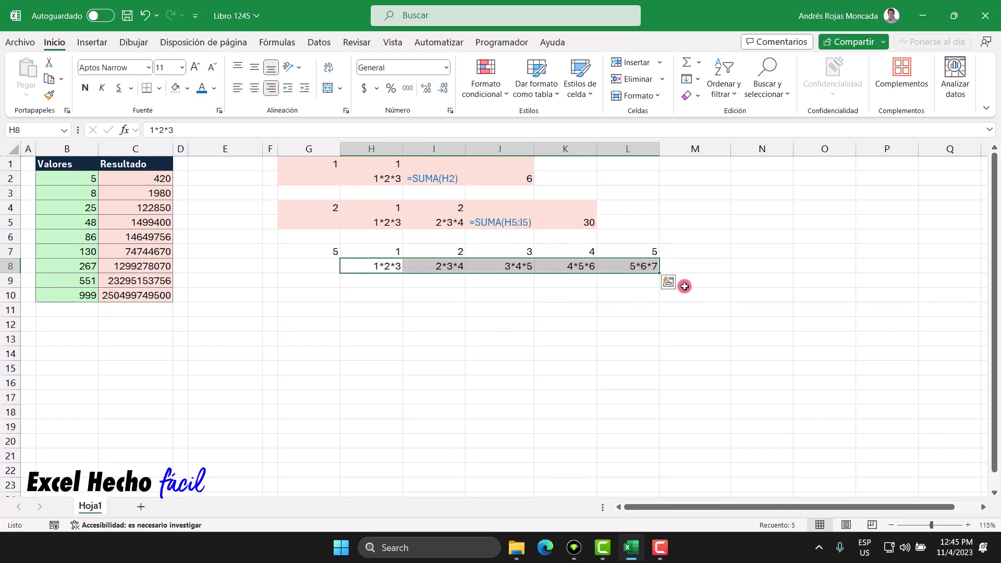
Enter =SUMA(H8:L8) as a text label in M8.
left_click(691, 264)
type("=SUMA(")
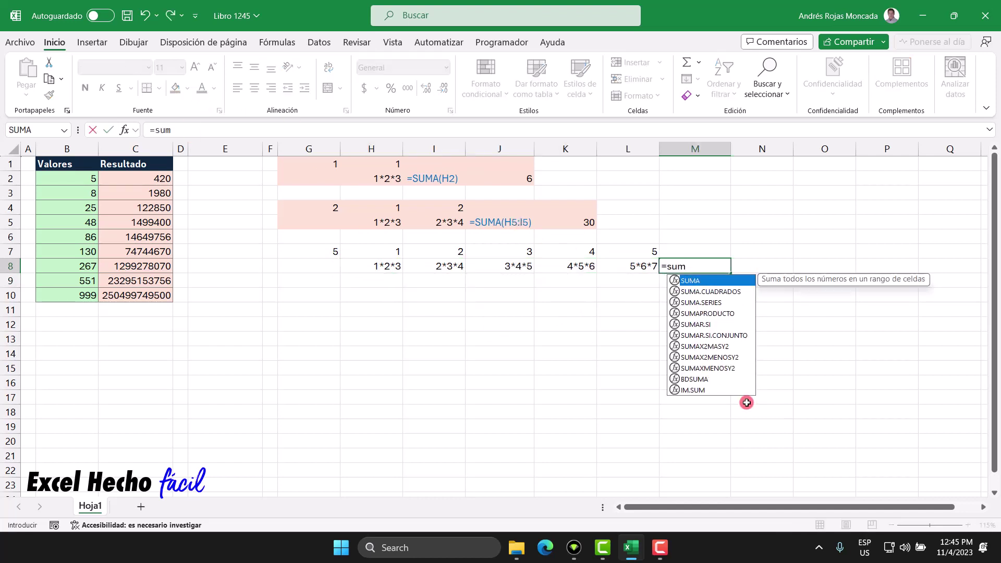
key("Left")
key("ctrl+shift+Left")
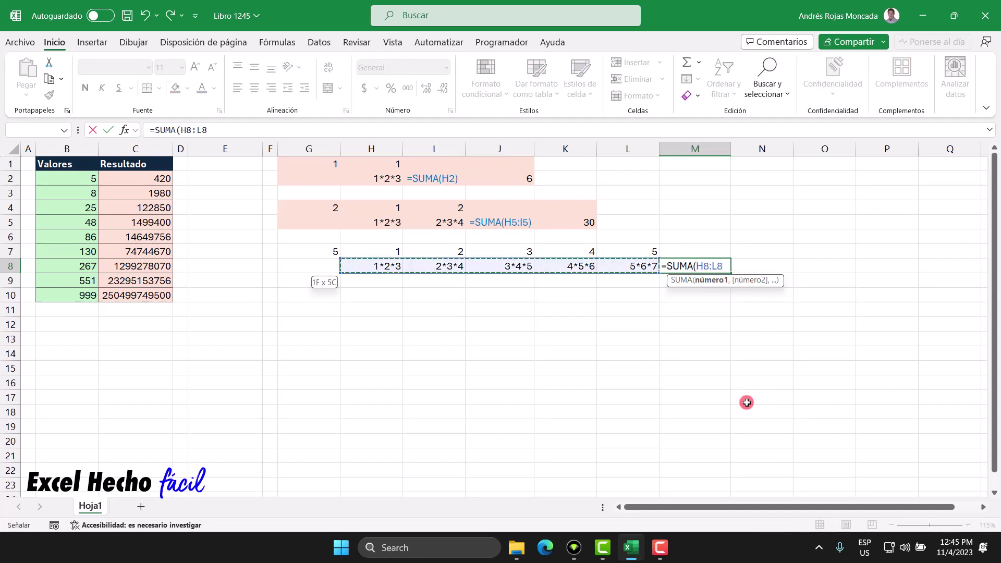
type(")")
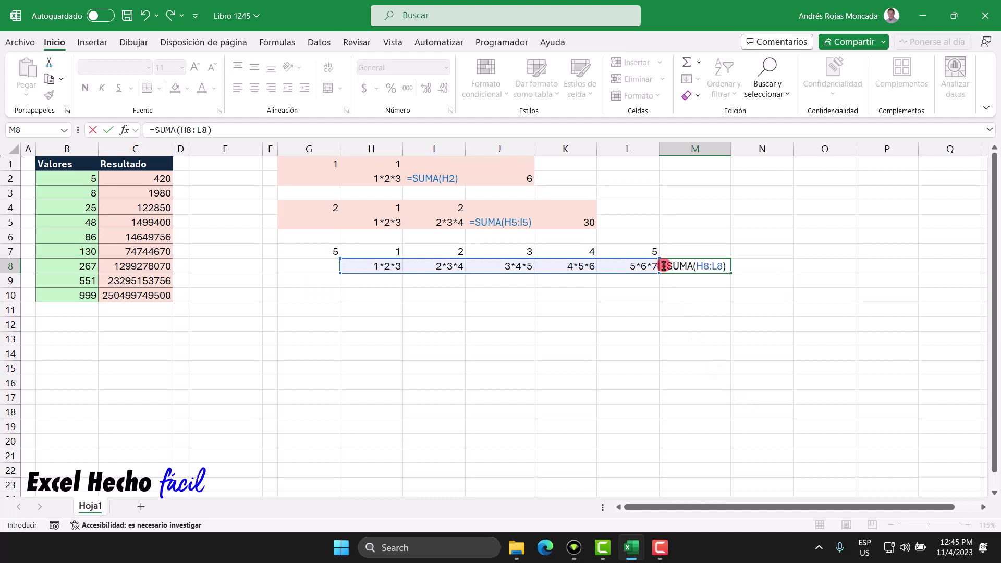
key("F2")
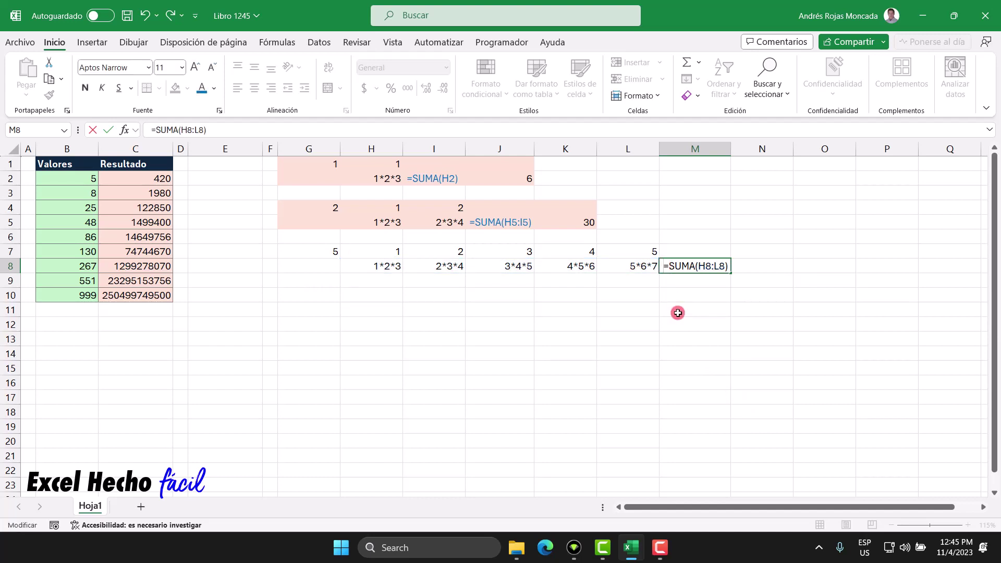
key("Return")
Apply J5's pink fill and blue text to M8 with Format Painter.
left_click(506, 226)
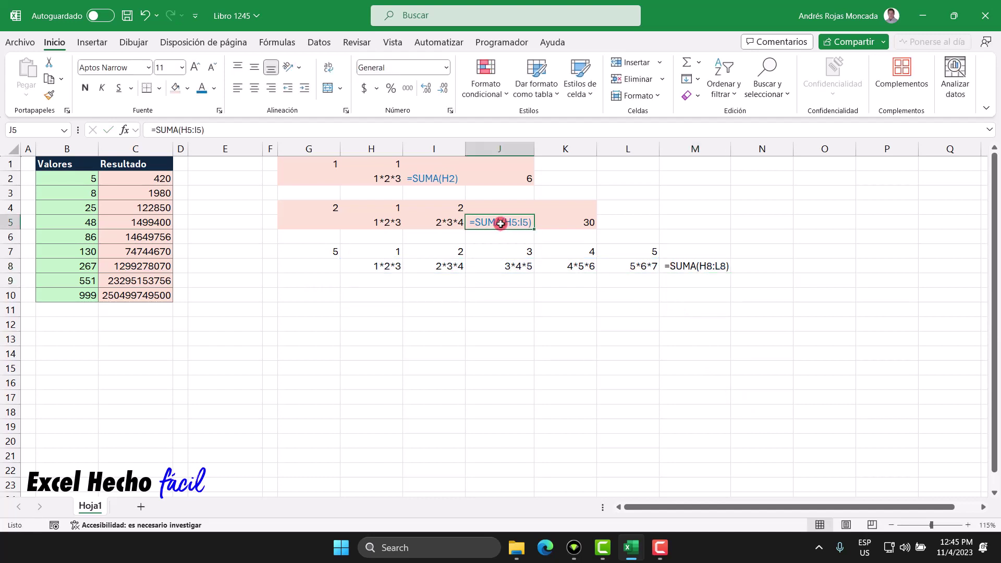
left_click(49, 95)
left_click(704, 263)
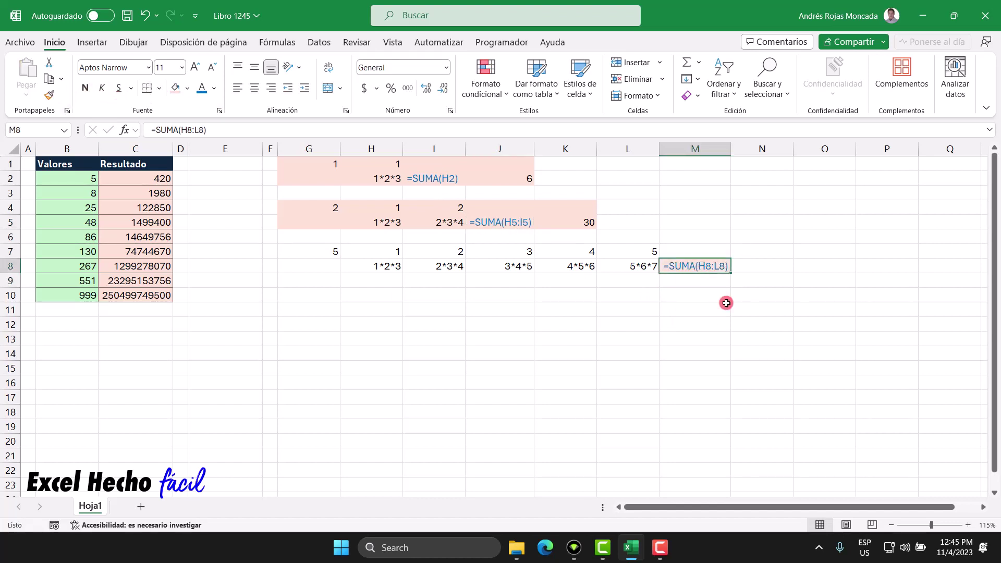
key("Right")
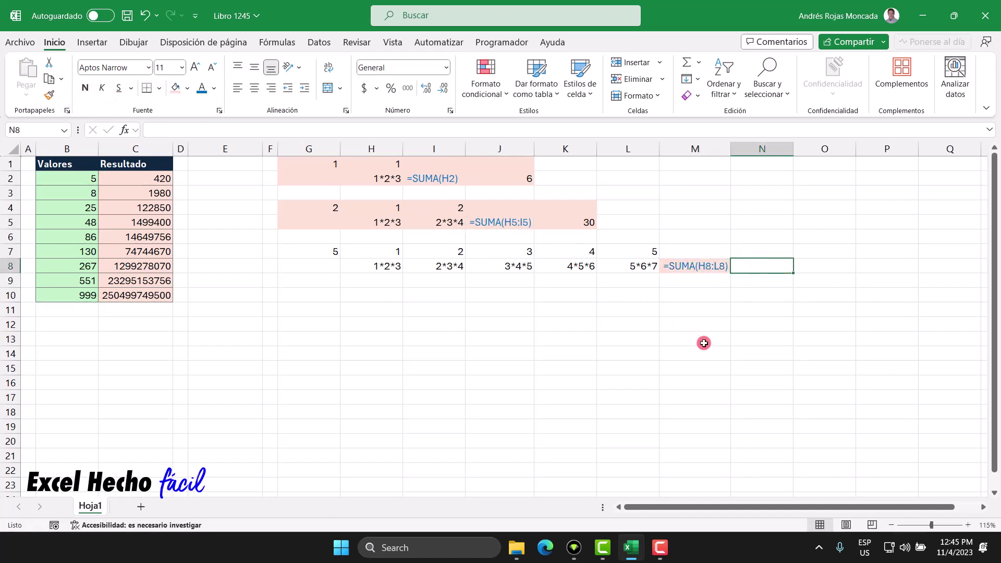
Enter =SUMA(1*2*3,2*3*4,3*4*5,4*5*6,5*6*7) in N8, checking term previews, to get 420.
type("=")
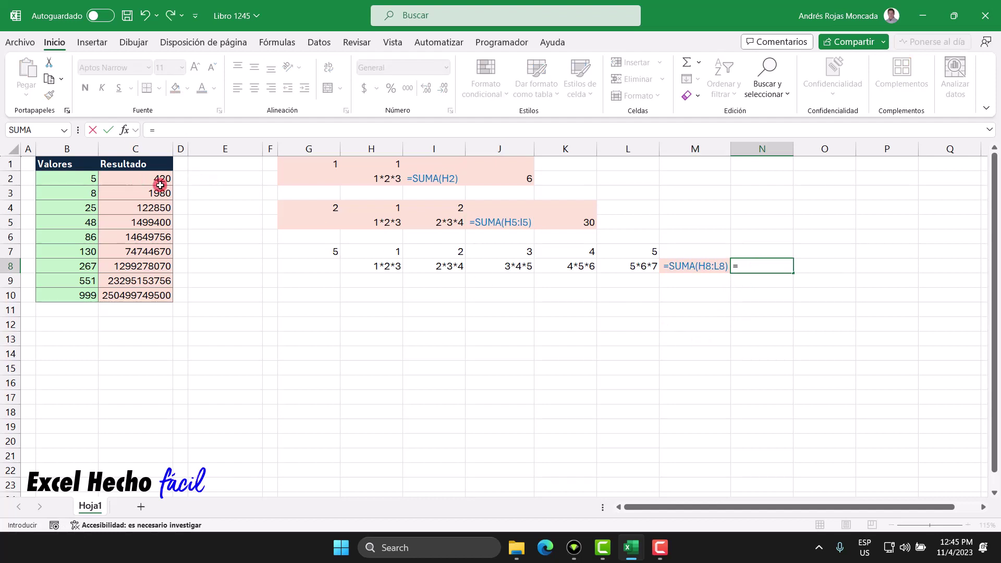
type("su")
key("Tab")
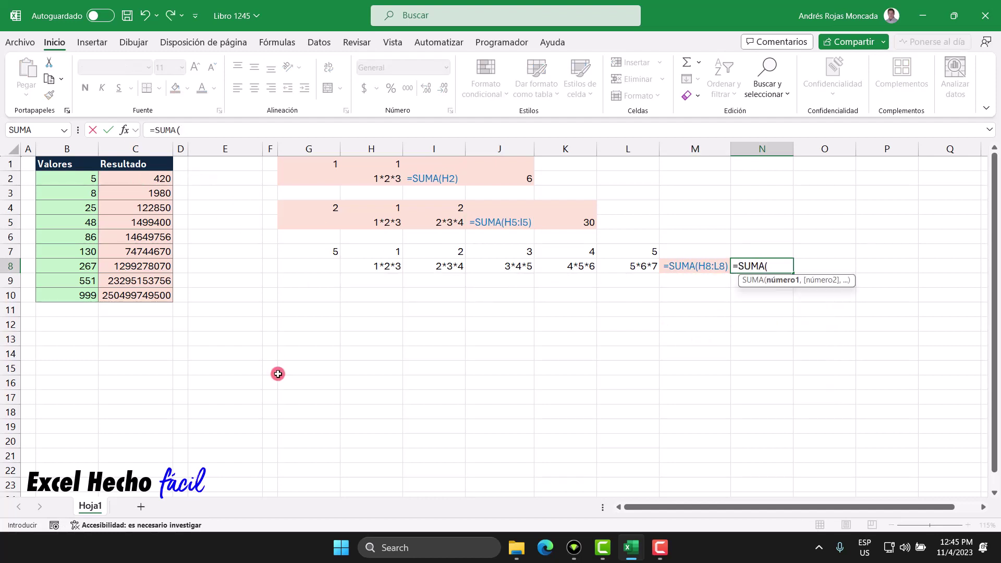
type("1")
type("*2*3,")
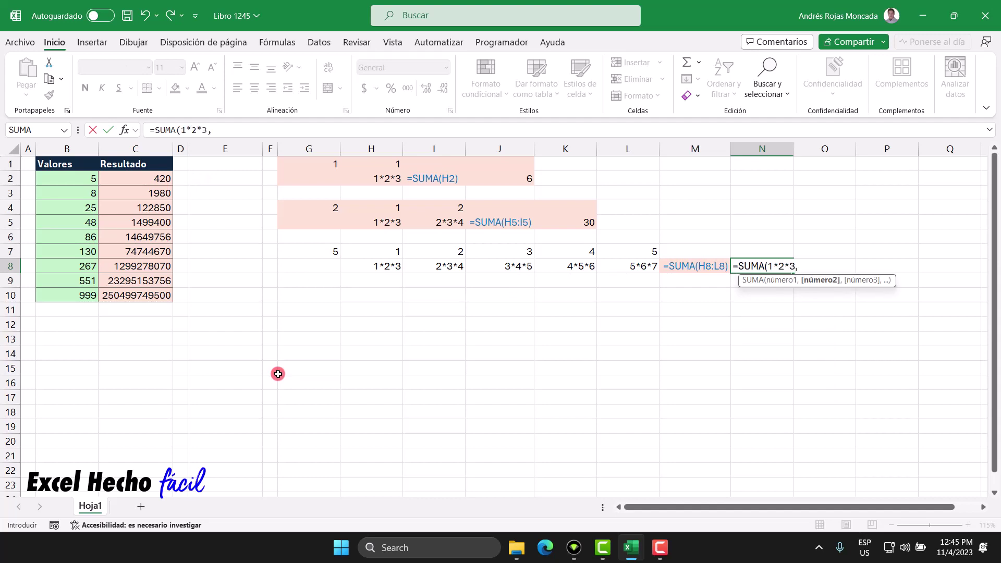
type("2*3*")
type("4,")
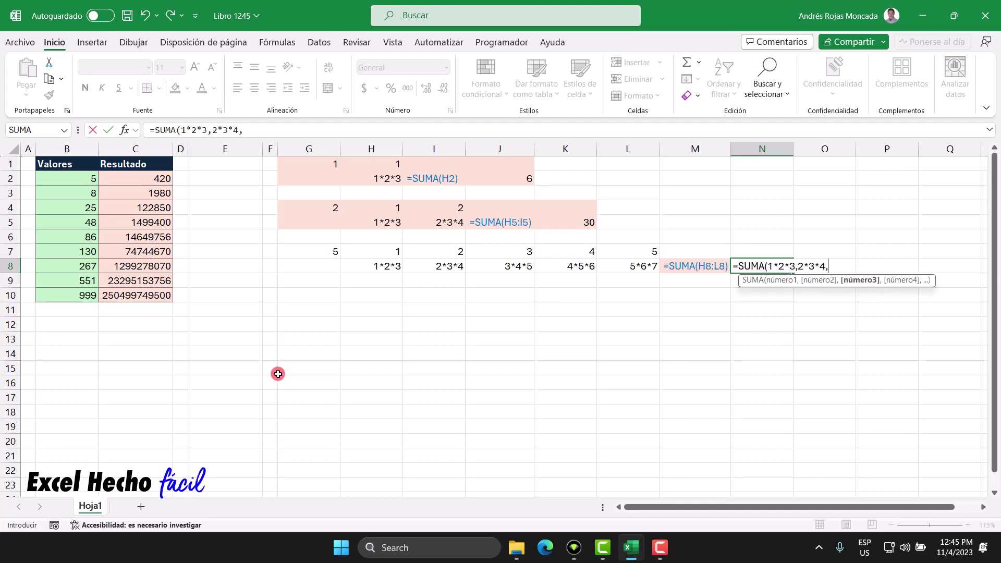
type("3*")
type("4*5,")
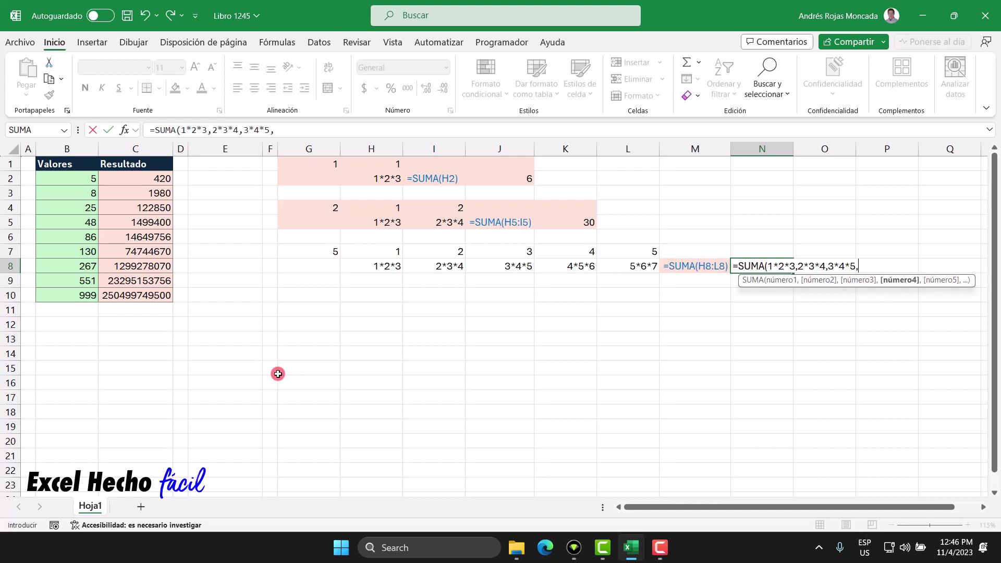
type("4*5*6,")
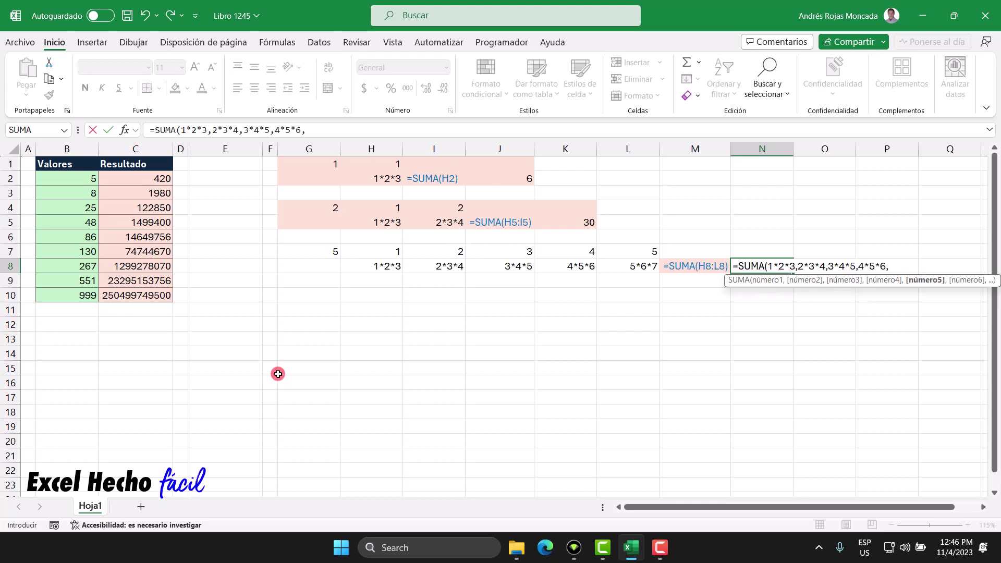
type("5*6*7")
type(")")
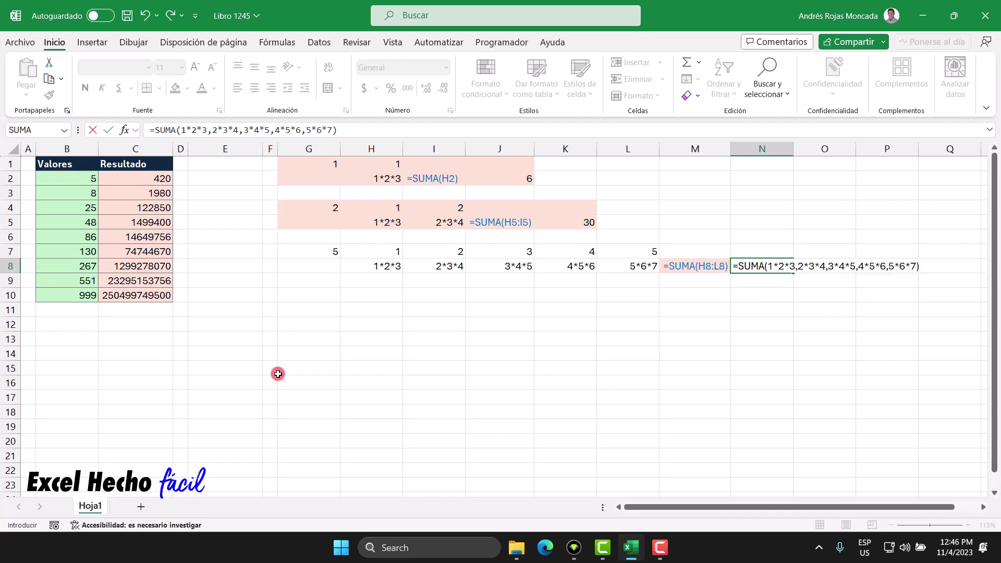
left_click(767, 267)
left_click_drag(767, 268, 829, 267)
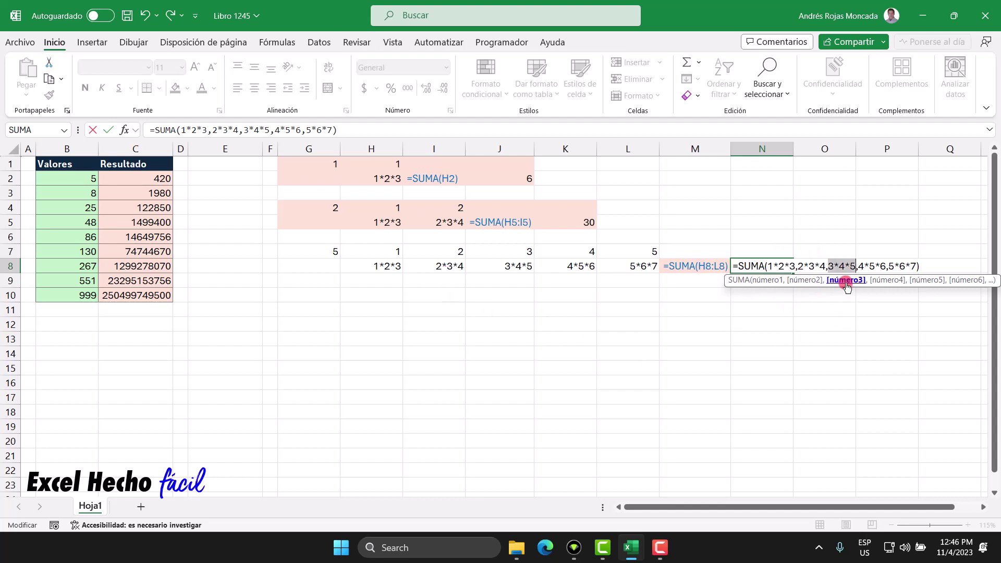
left_click(887, 280)
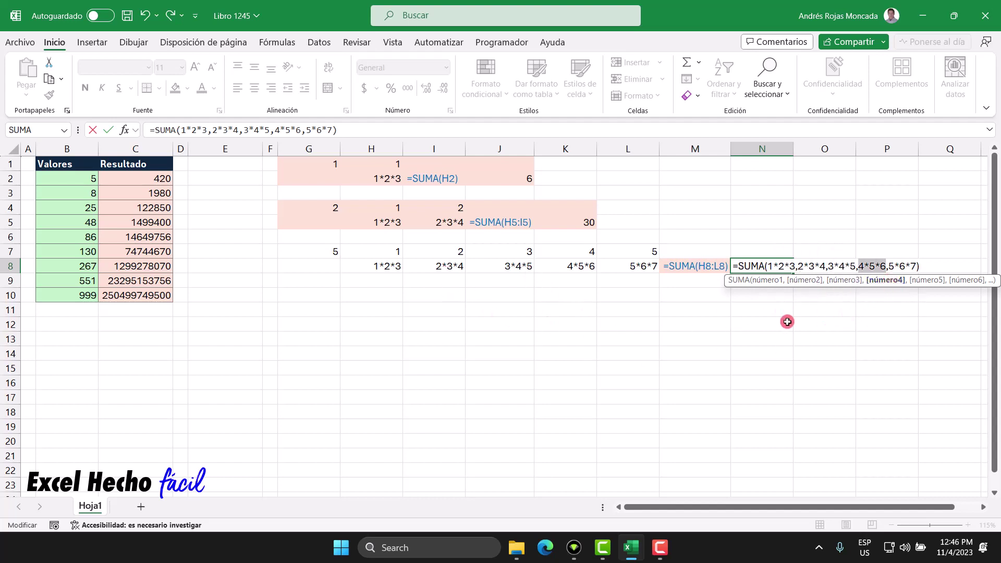
left_click(926, 281)
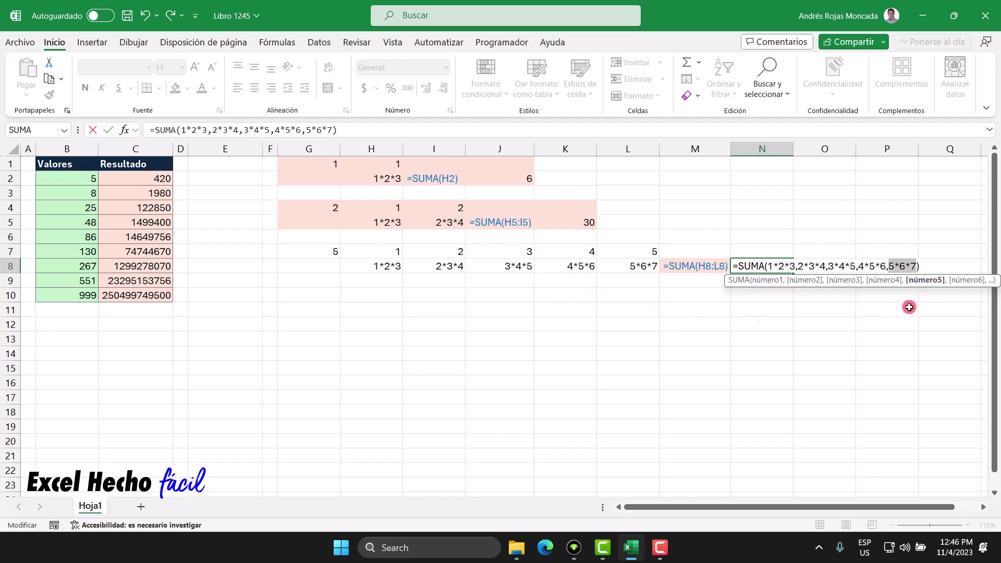
left_click(919, 266)
key("Return")
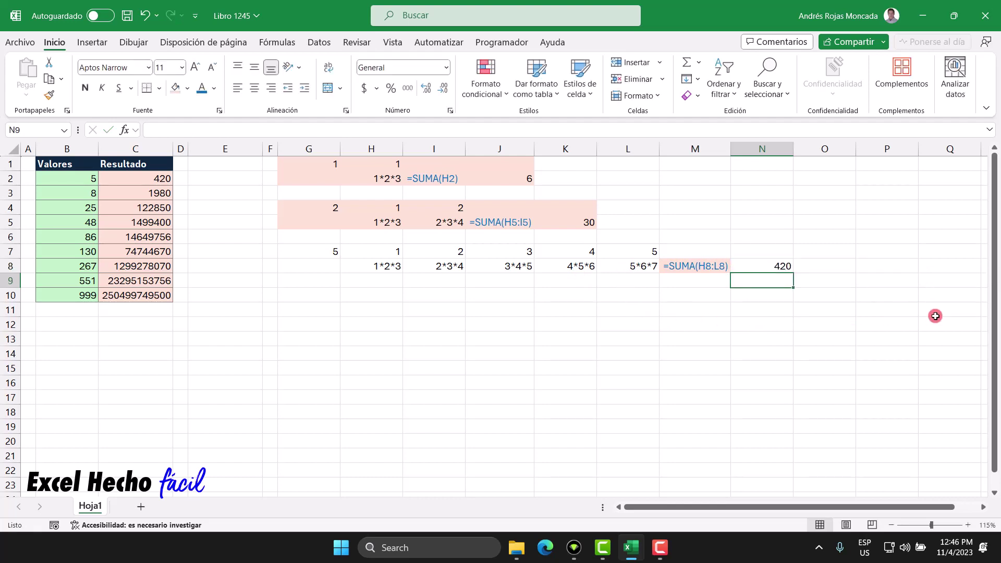
left_click(754, 270)
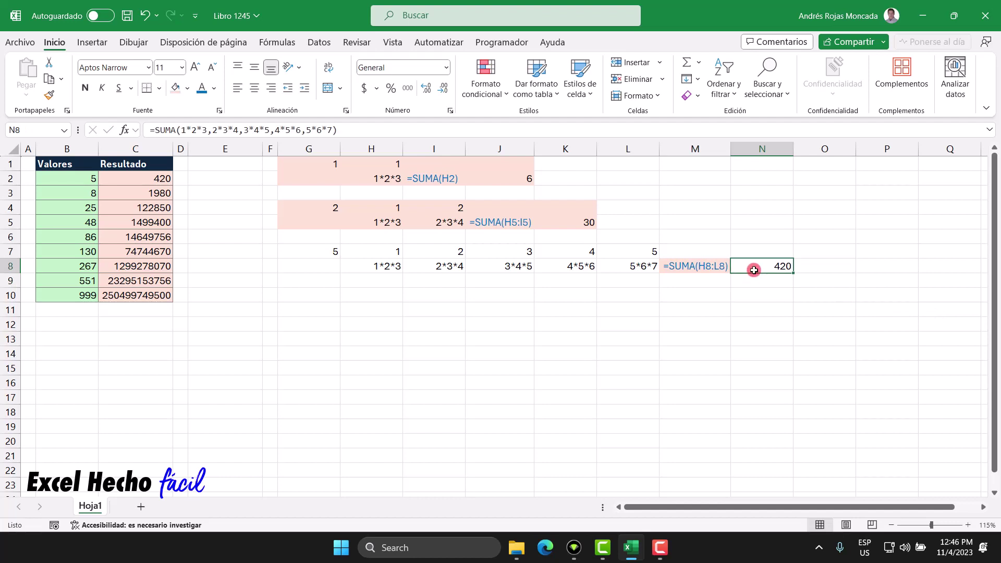
left_click_drag(313, 252, 771, 264)
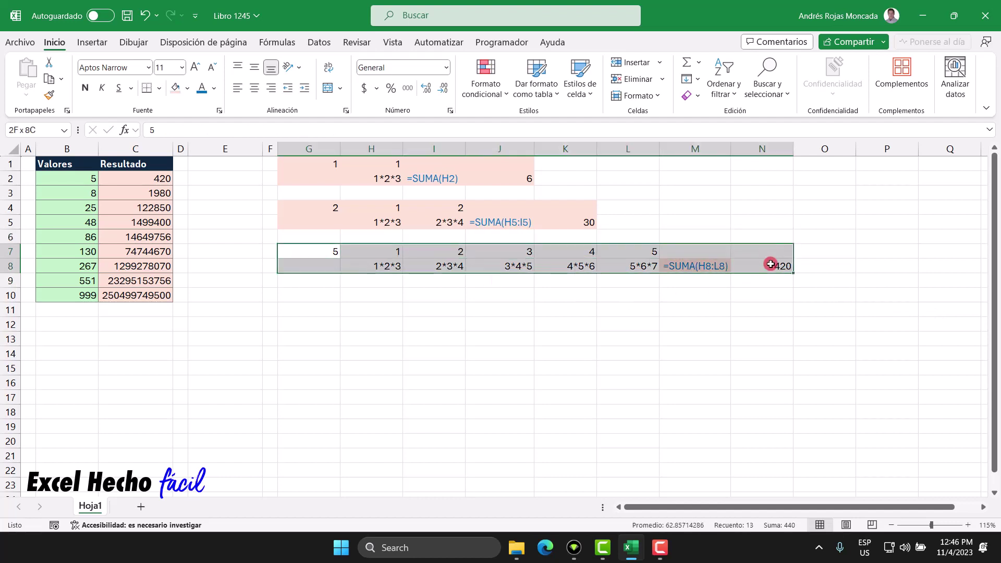
Fill G7:N8 pink and type the header Resultado in E1.
left_click(176, 87)
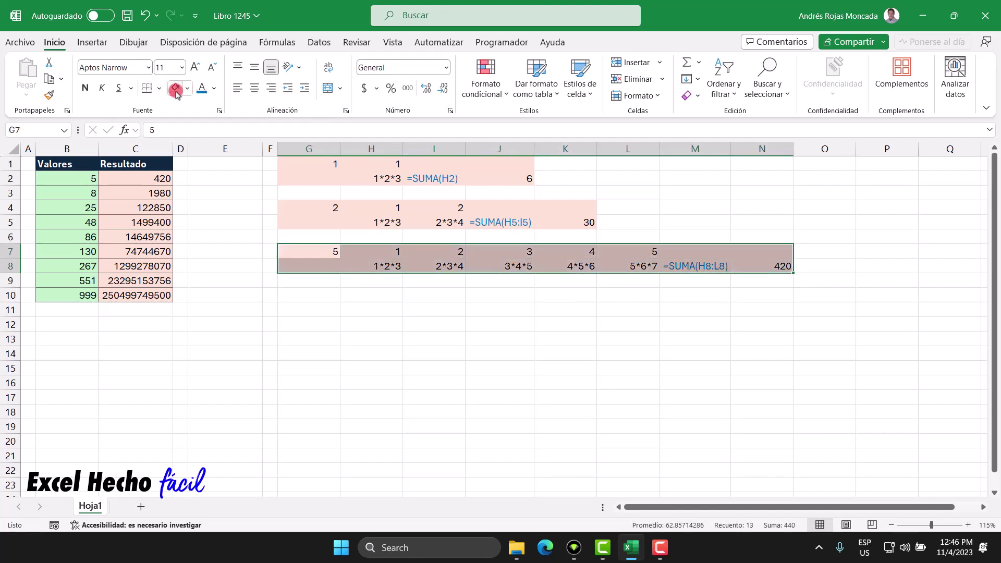
left_click(207, 163)
type("R")
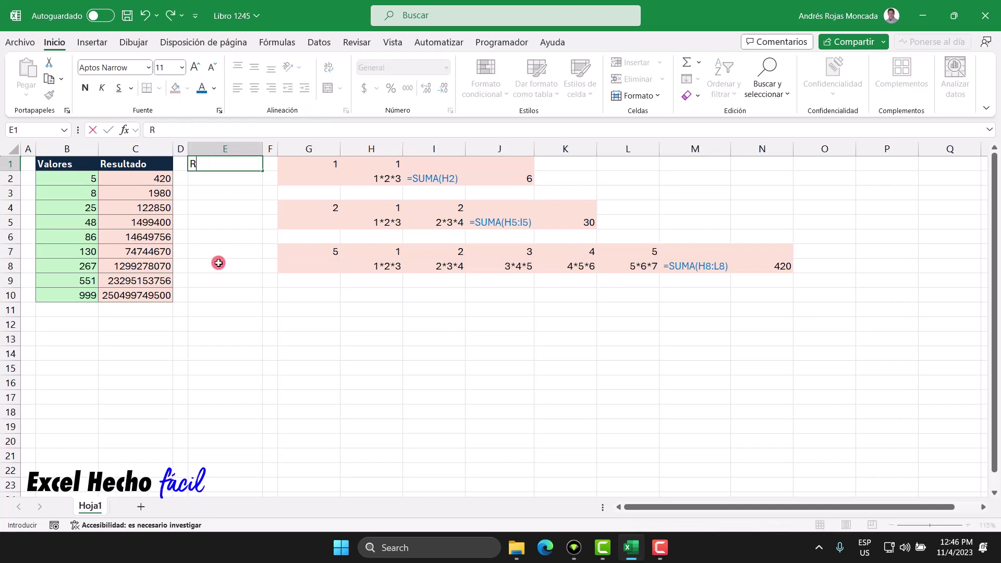
type("esultado")
key("Return")
Copy C1's header formatting onto E1 with Format Painter.
left_click(152, 166)
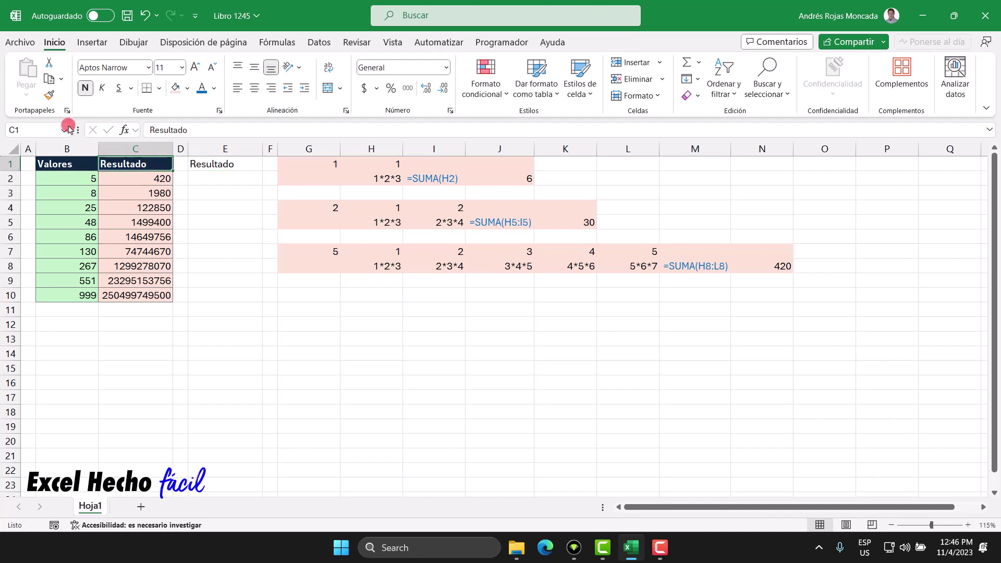
left_click(49, 94)
left_click(226, 164)
left_click(226, 179)
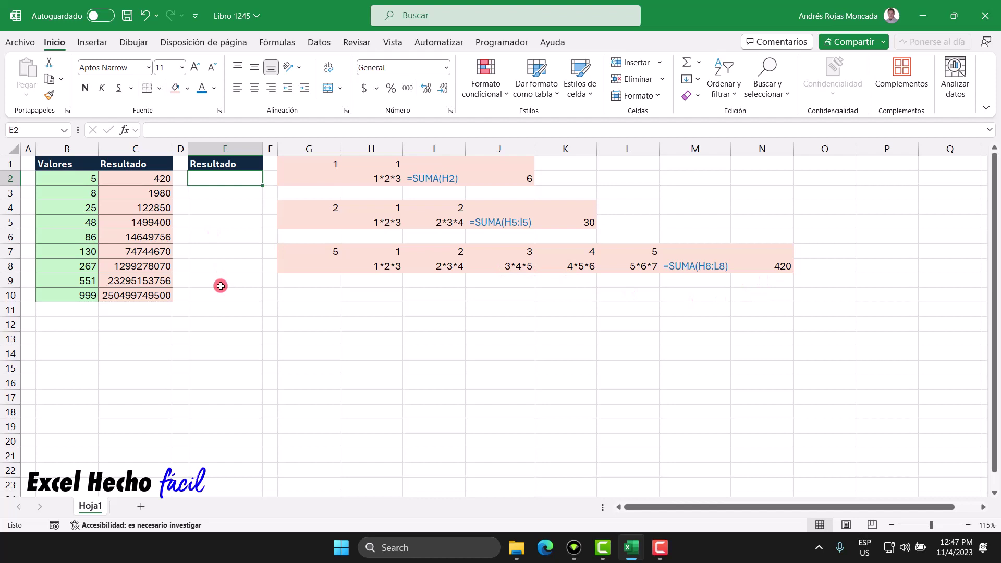
Start typing the =LET( formula in cell E2.
type("=LET(_")
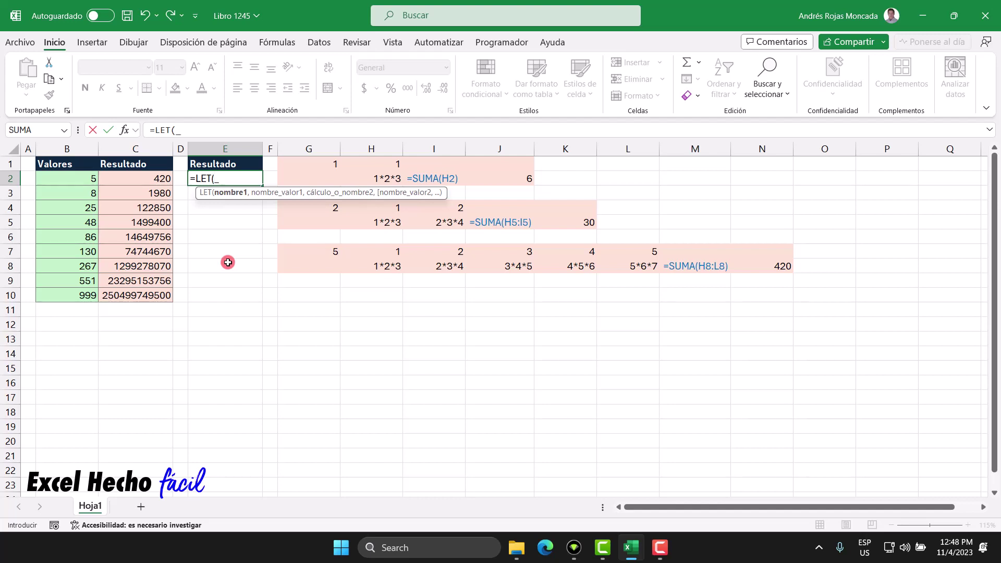
Extend E2 to =LET(_f,LAMBDA(_n, and check the LAMBDA argument tooltip.
type("f")
type(",")
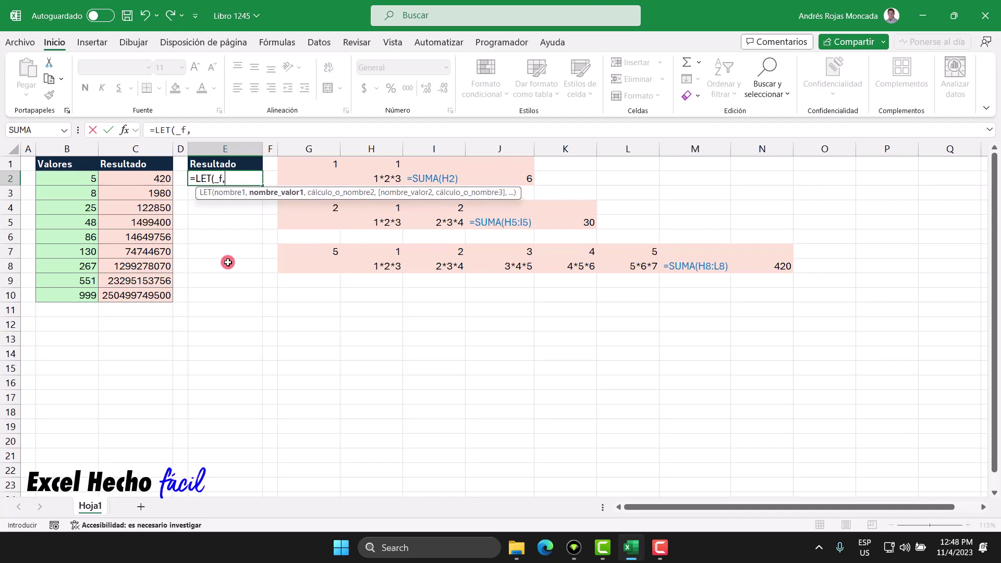
type("Lam")
key("Tab")
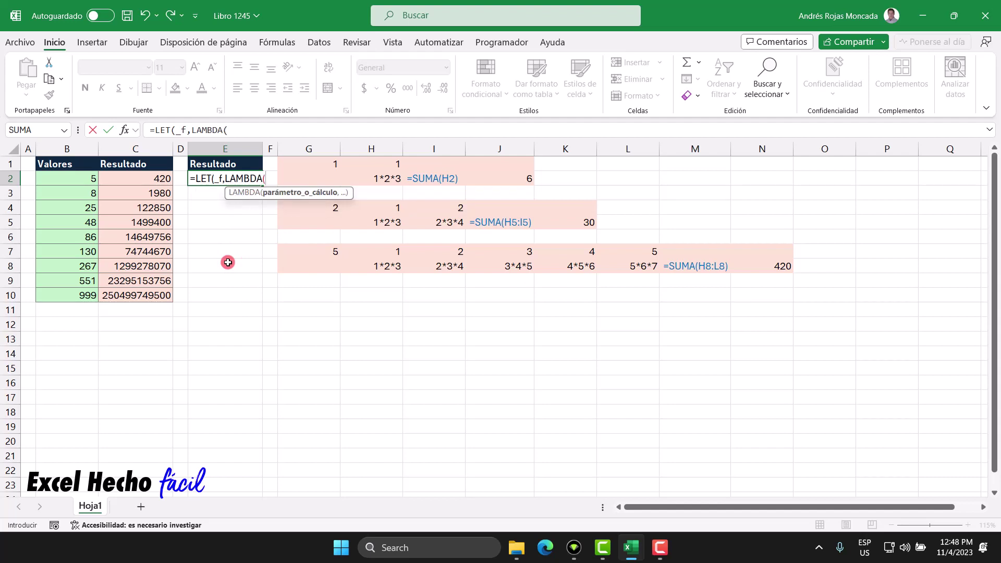
type("_")
type("n")
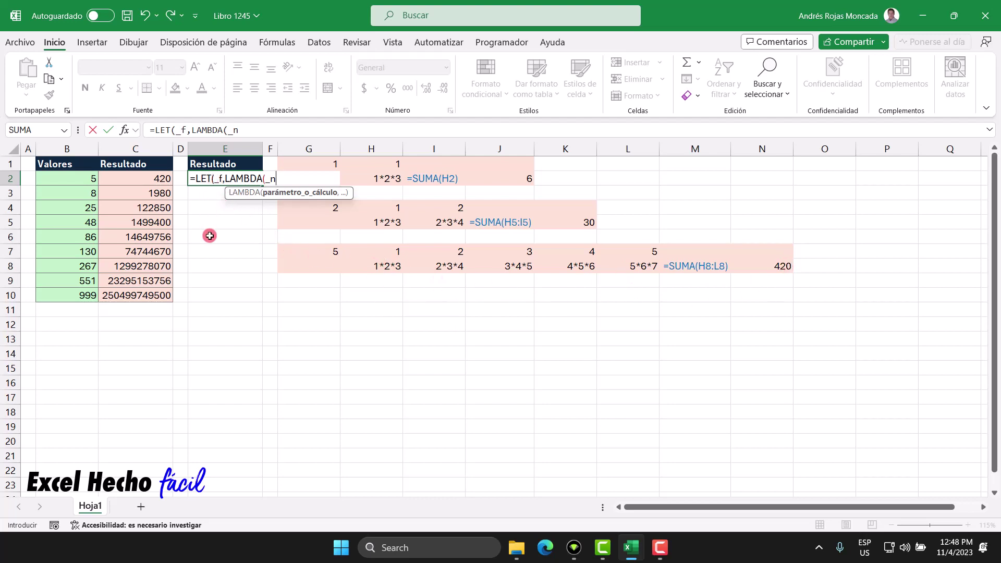
type(",")
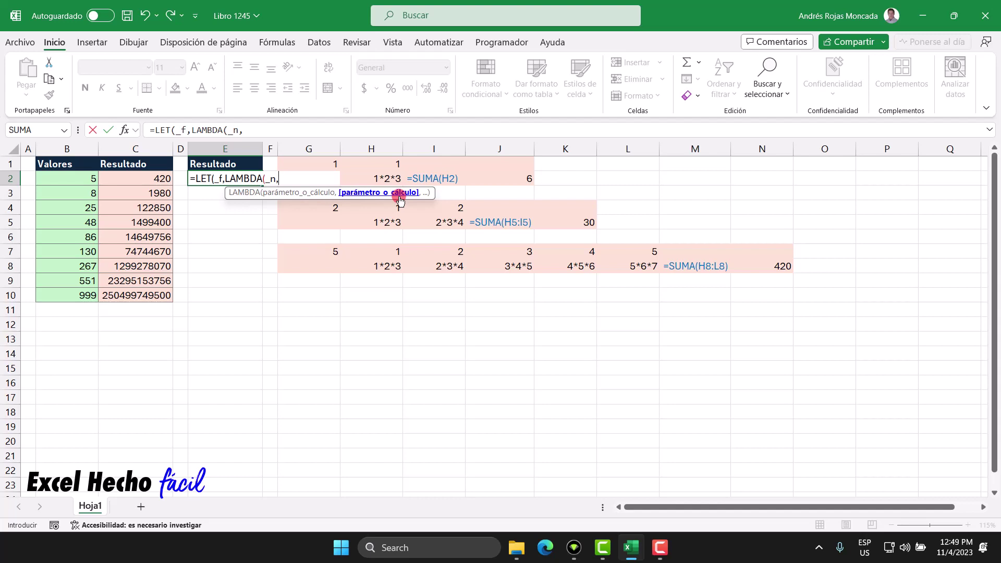
left_click(318, 193)
left_click(278, 179)
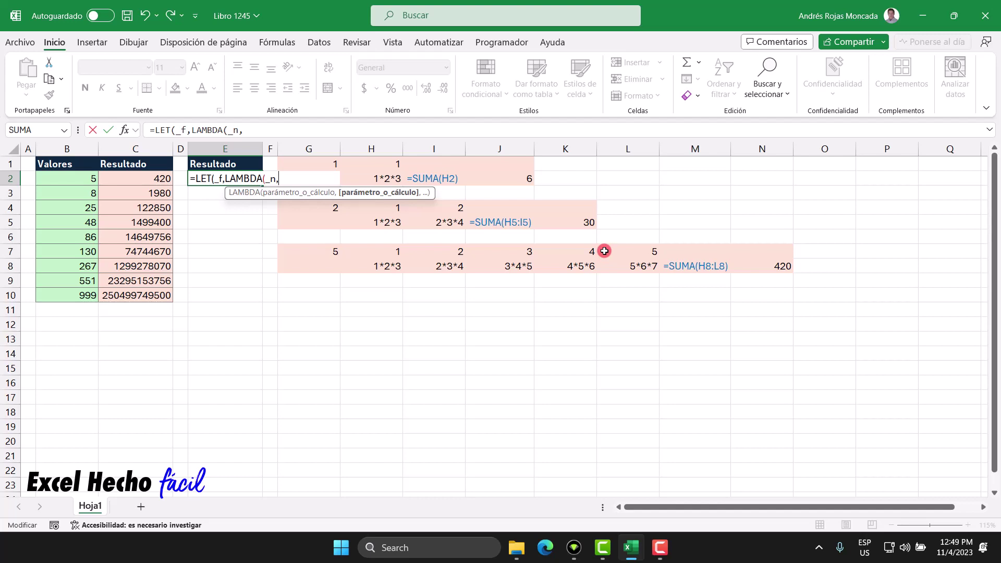
Write the LAMBDA calculation _n*(_n+1)*(_n+2) after the _n parameter.
type("_n")
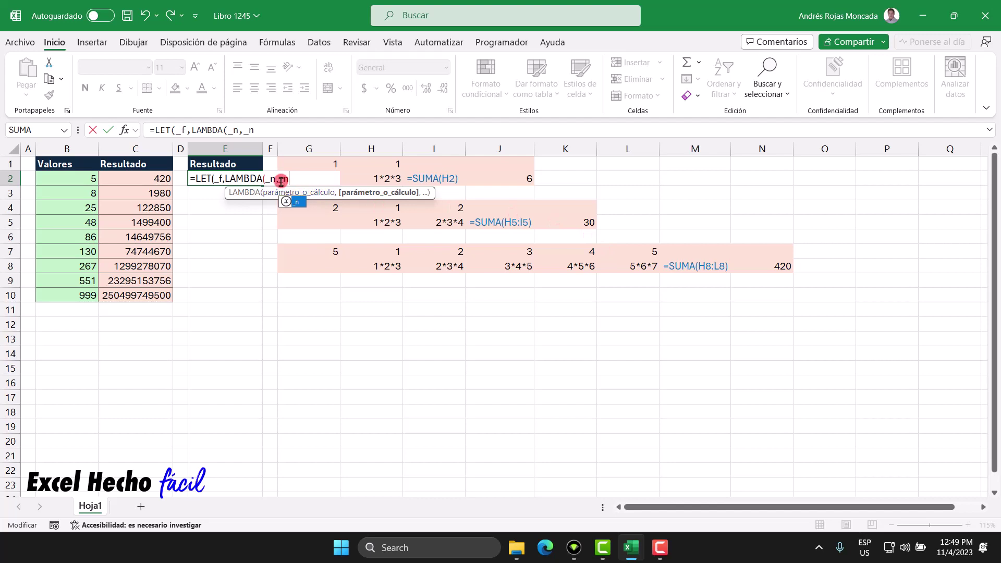
left_click(272, 178)
double_click(273, 179)
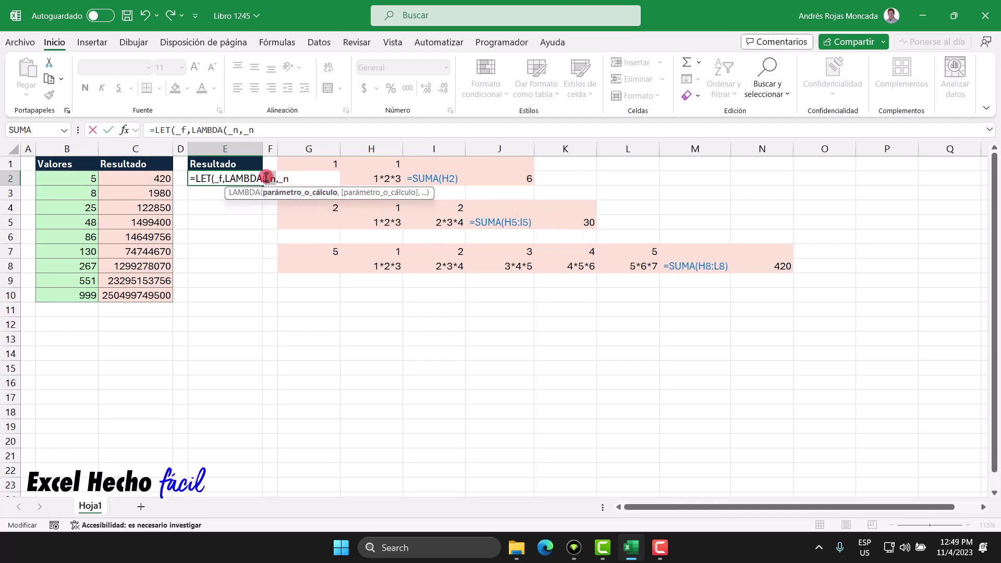
left_click(290, 179)
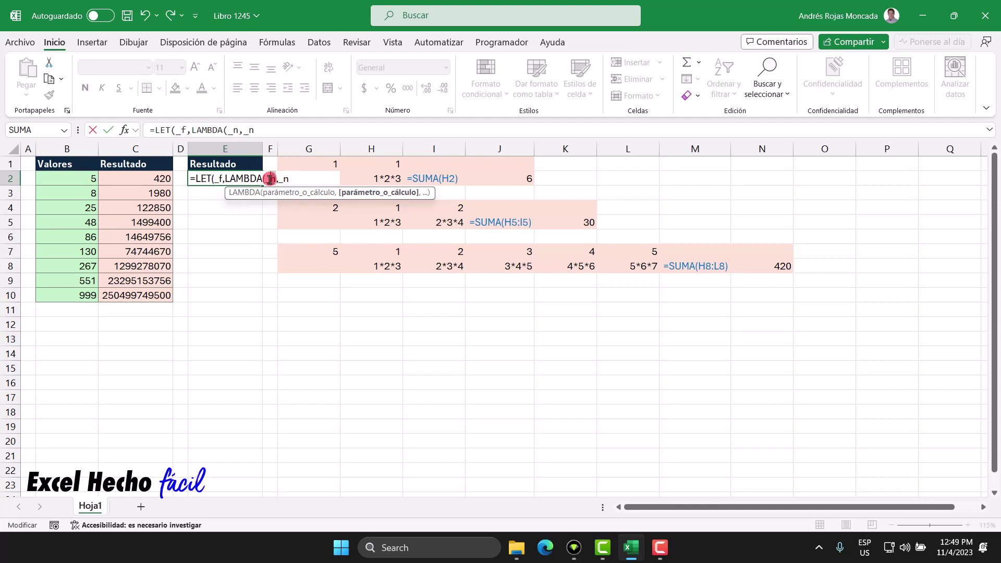
left_click_drag(266, 179, 288, 182)
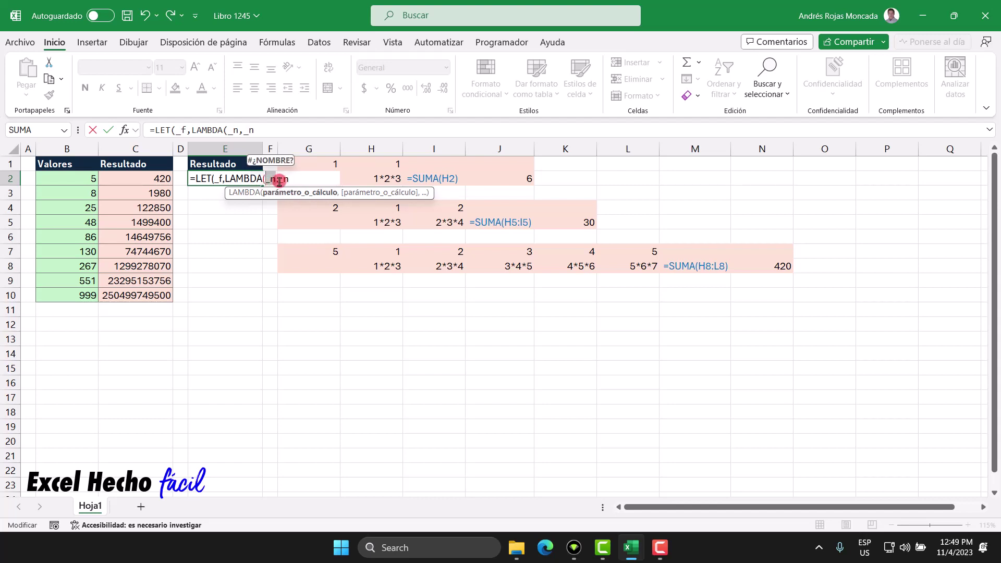
left_click(288, 180)
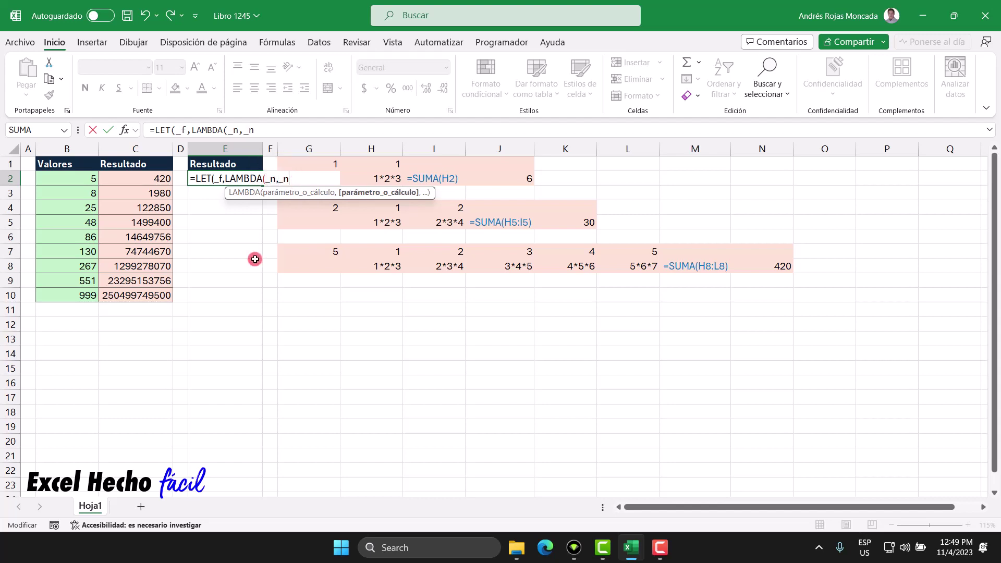
type("*(")
type("_")
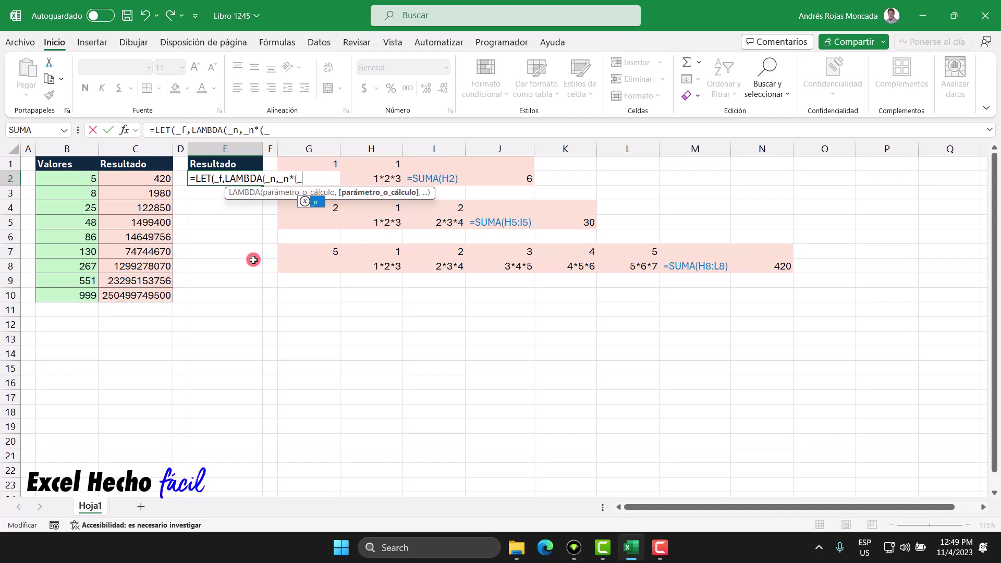
type("n+1")
type(")")
type("*(_")
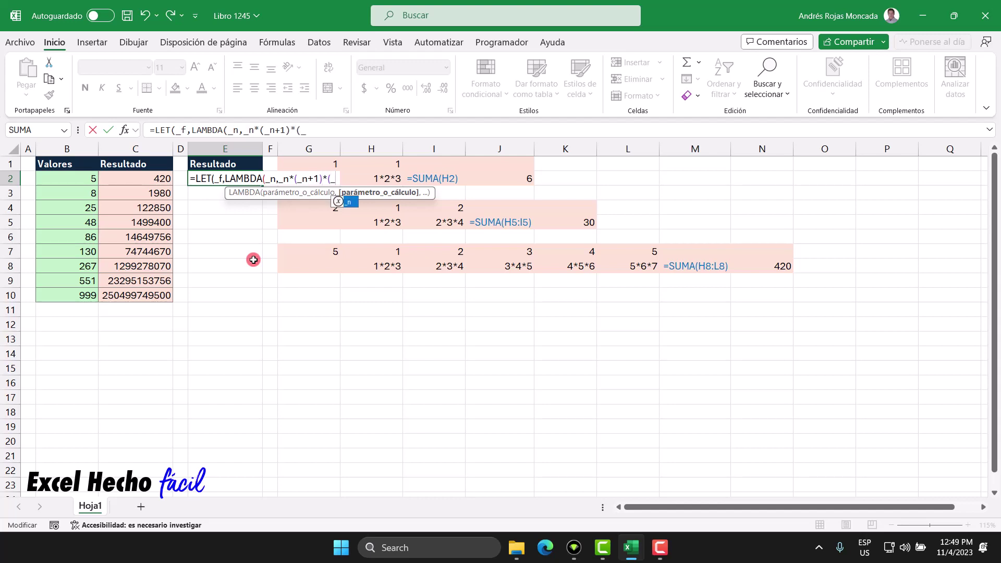
type("n+2")
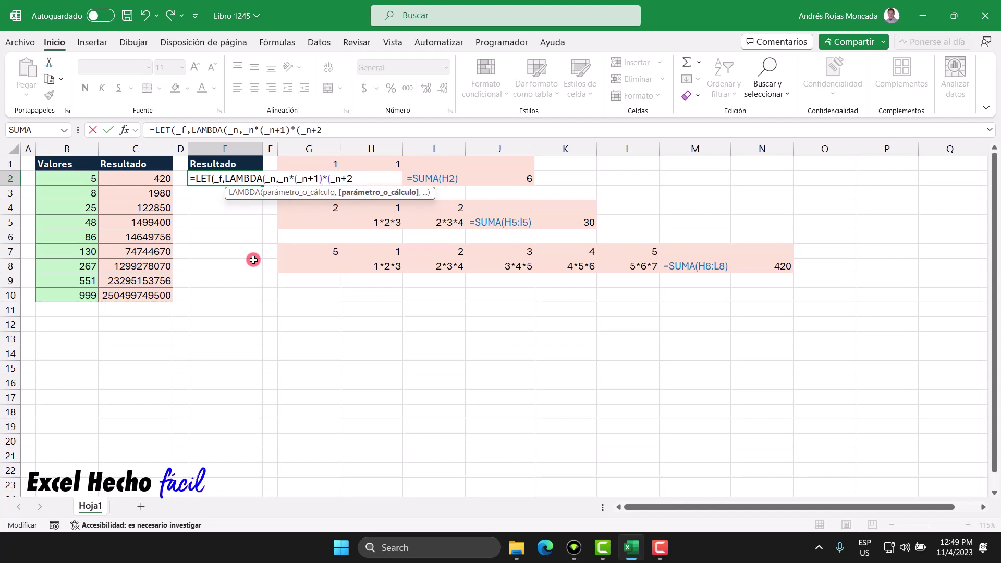
type(")")
Highlight the parameter _n and the _n+1 term, then close the LAMBDA parenthesis.
left_click(267, 179)
left_click(268, 179)
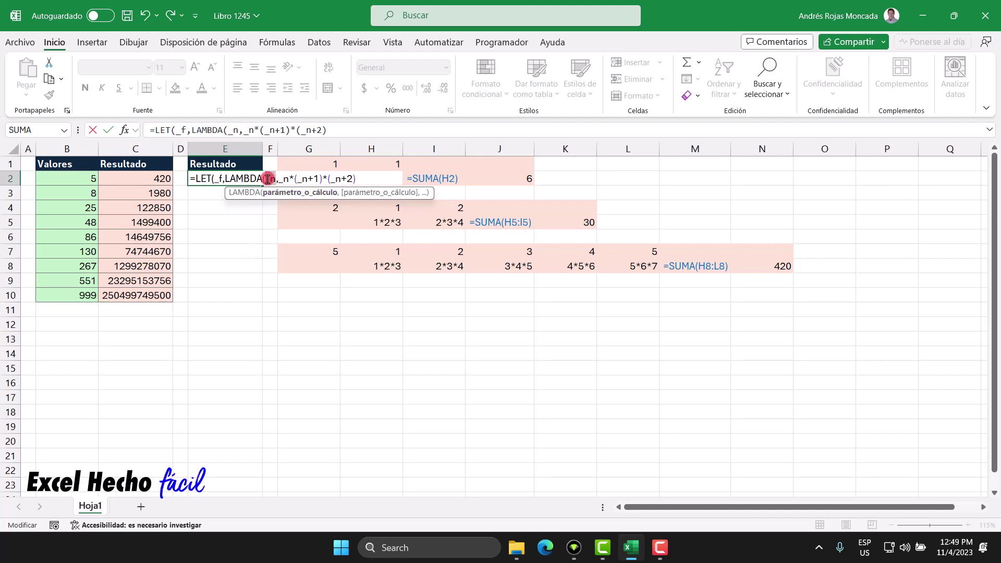
left_click(290, 193)
left_click(281, 178)
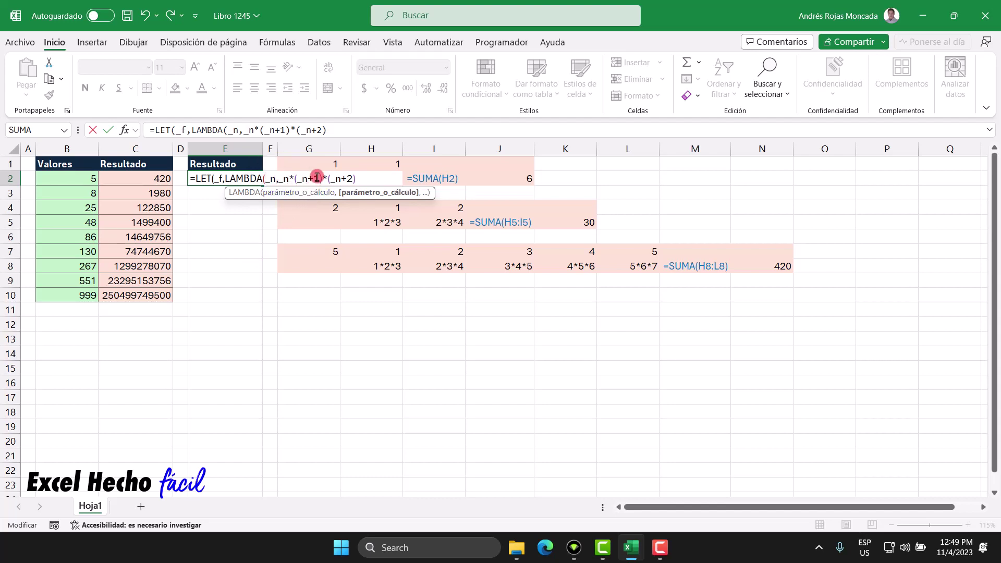
mouse_move(319, 179)
left_mouse_down()
mouse_move(297, 179)
mouse_move(330, 178)
left_mouse_up()
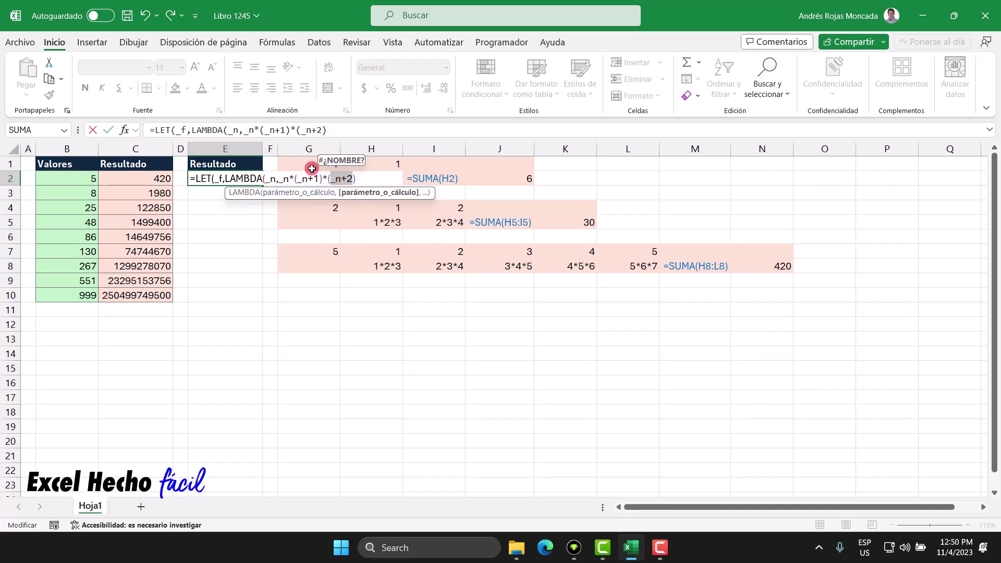
left_click(267, 179)
double_click(269, 179)
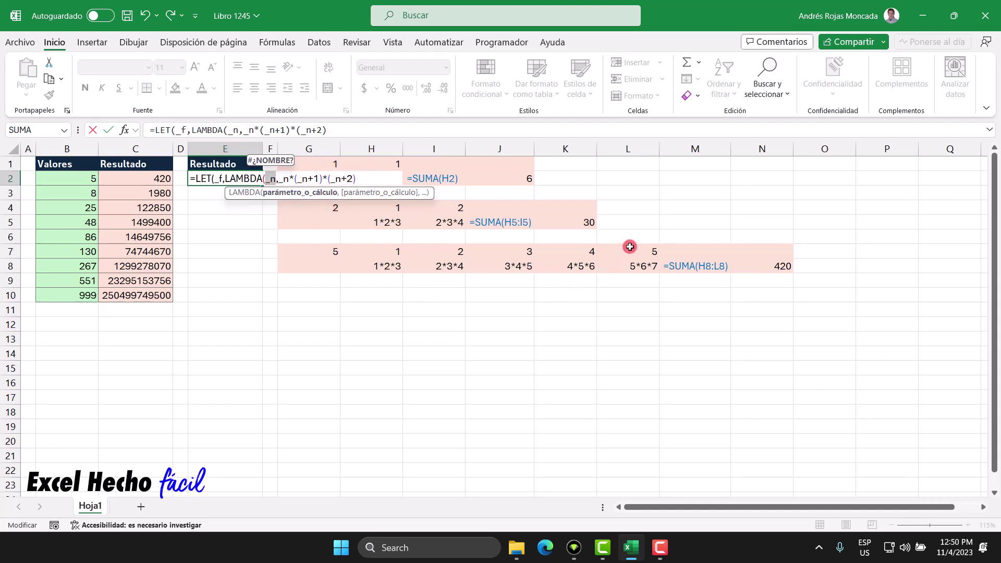
double_click(282, 179)
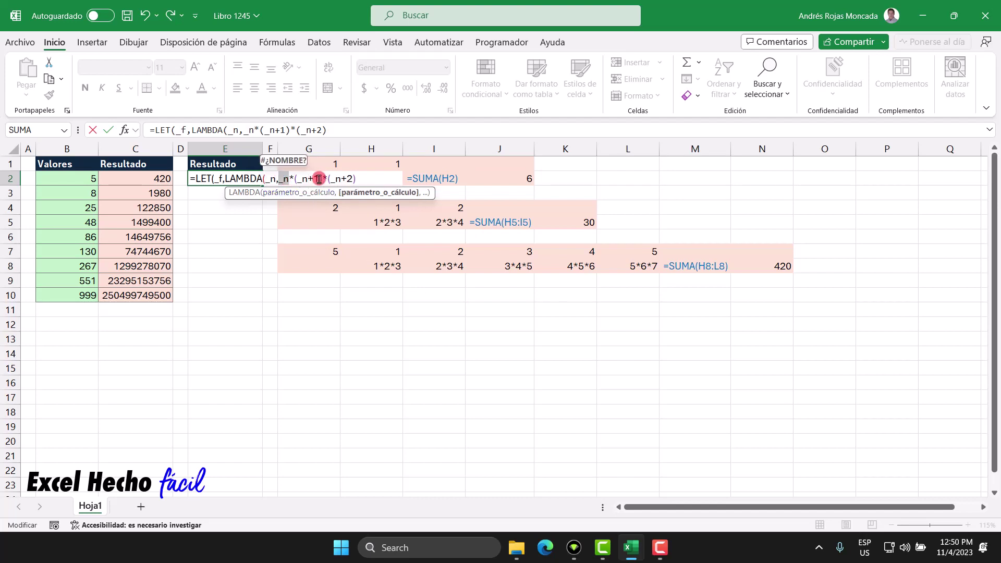
double_click(301, 180)
left_click_drag(297, 179, 353, 180)
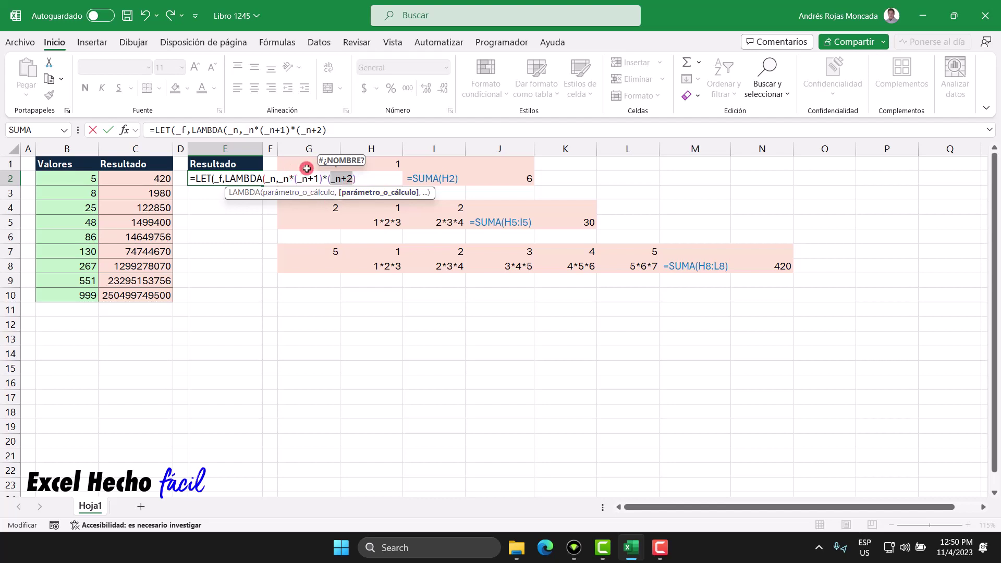
left_click(354, 179)
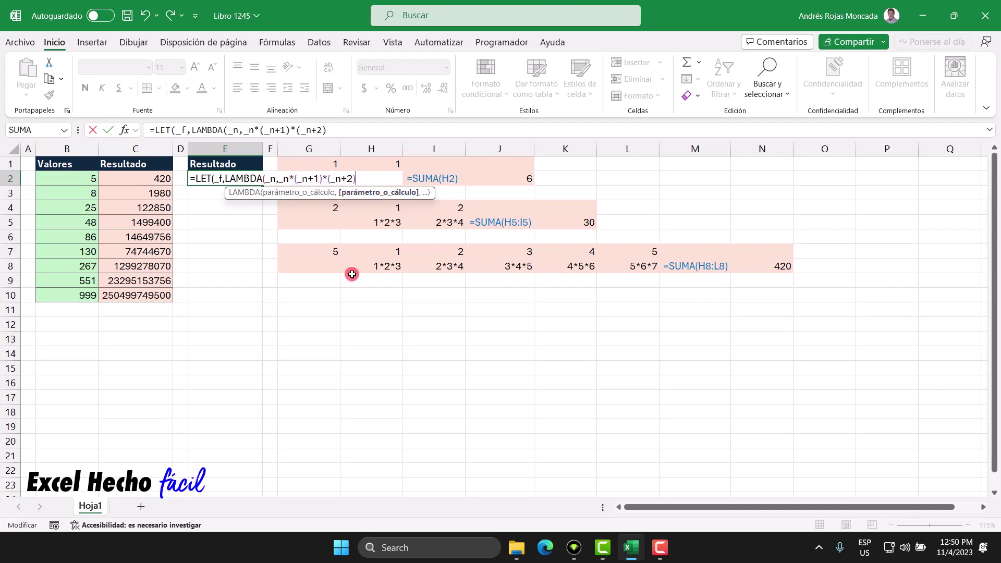
type(")")
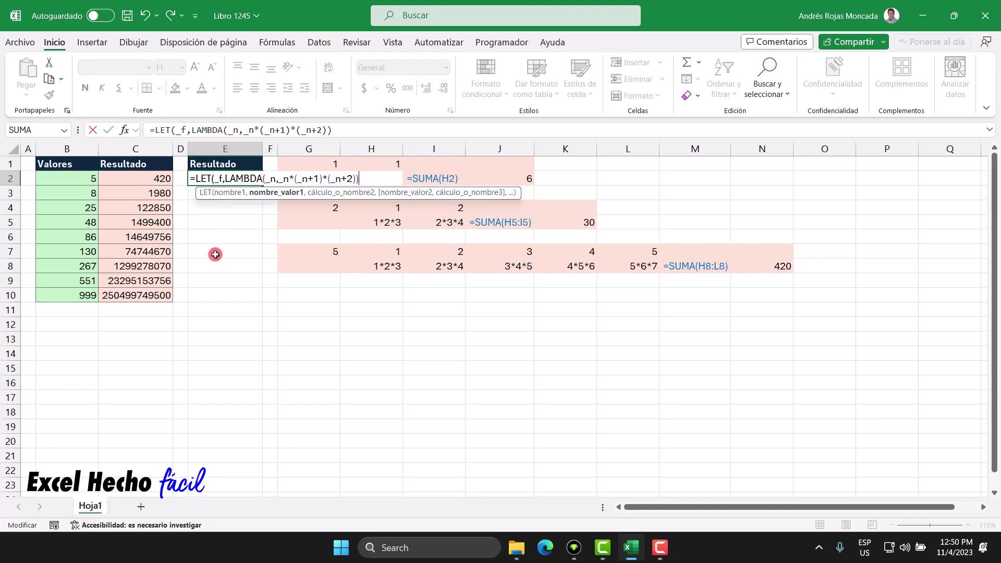
After a comma, start a new formula line with MAP using B2:B10 as its array.
type(",")
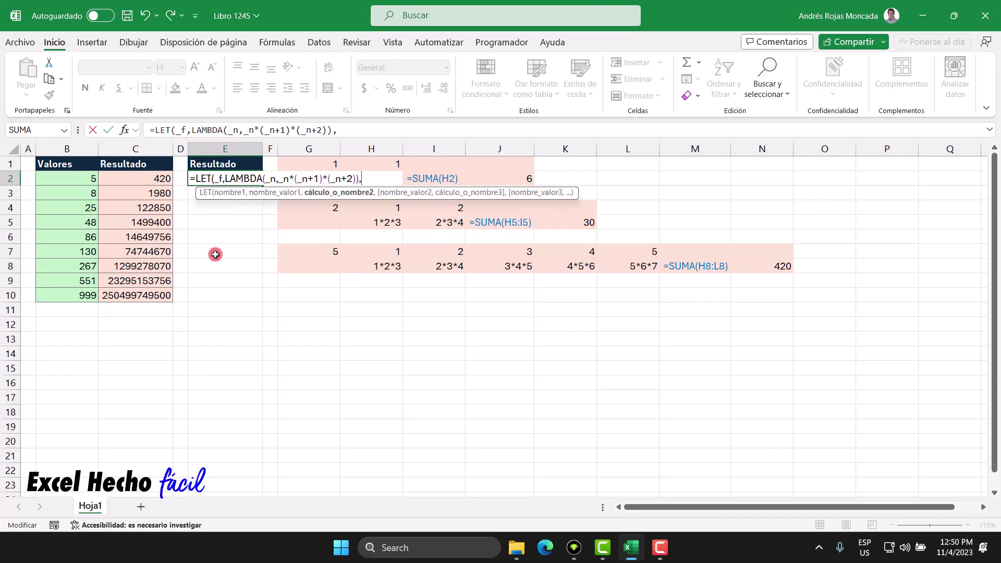
key("alt+Return")
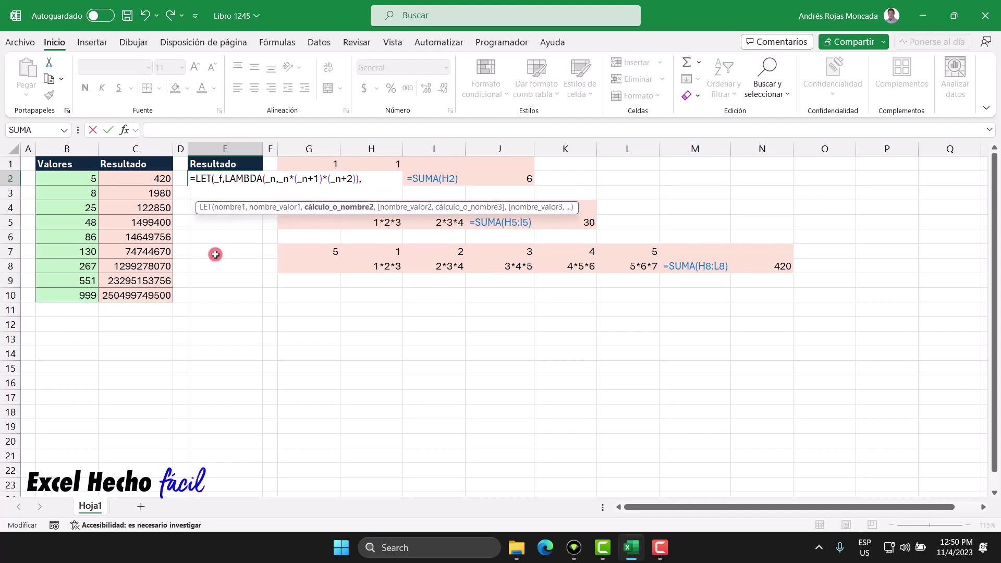
type("map")
key("Tab")
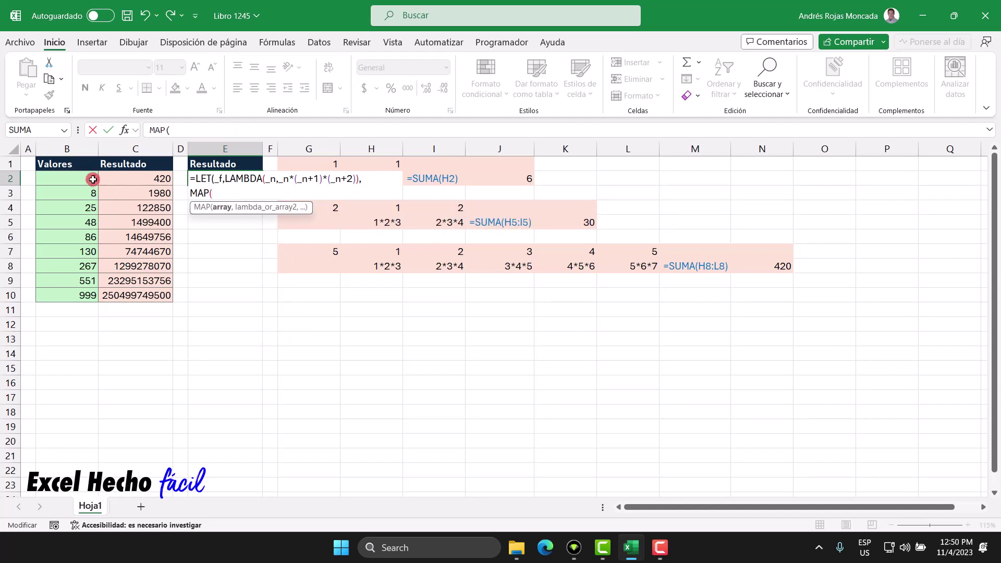
left_click_drag(92, 179, 92, 295)
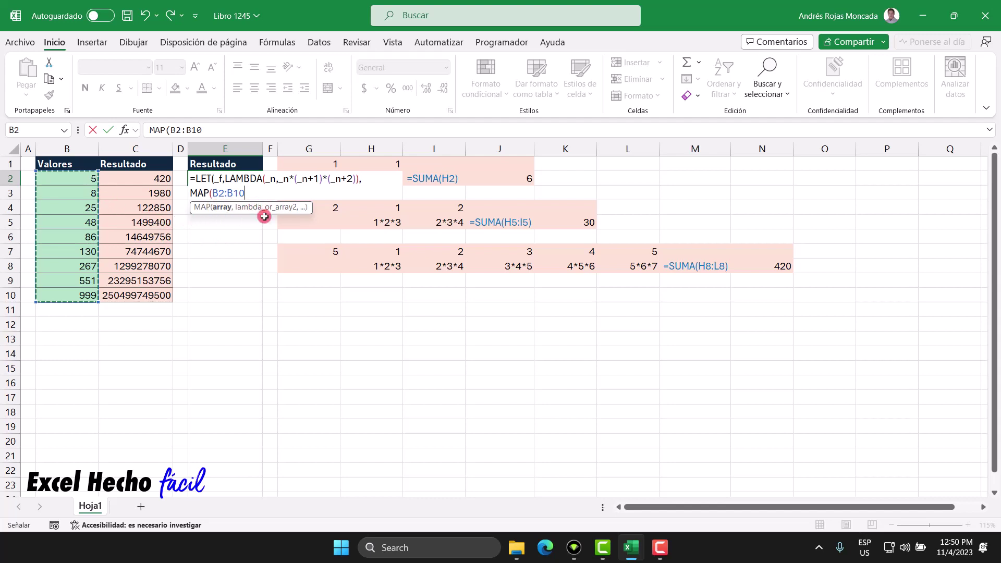
left_click_drag(300, 211, 300, 280)
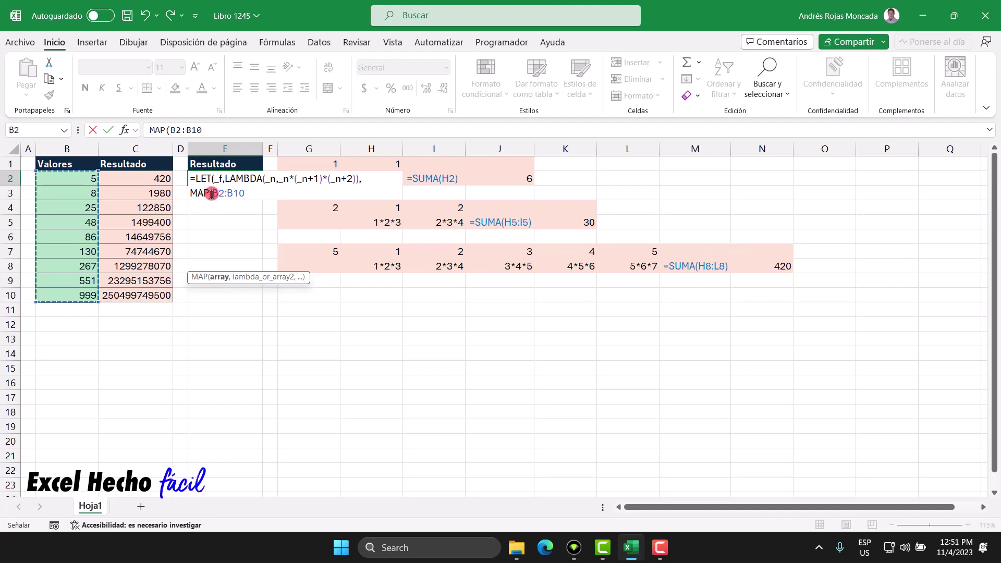
left_click_drag(211, 193, 253, 193)
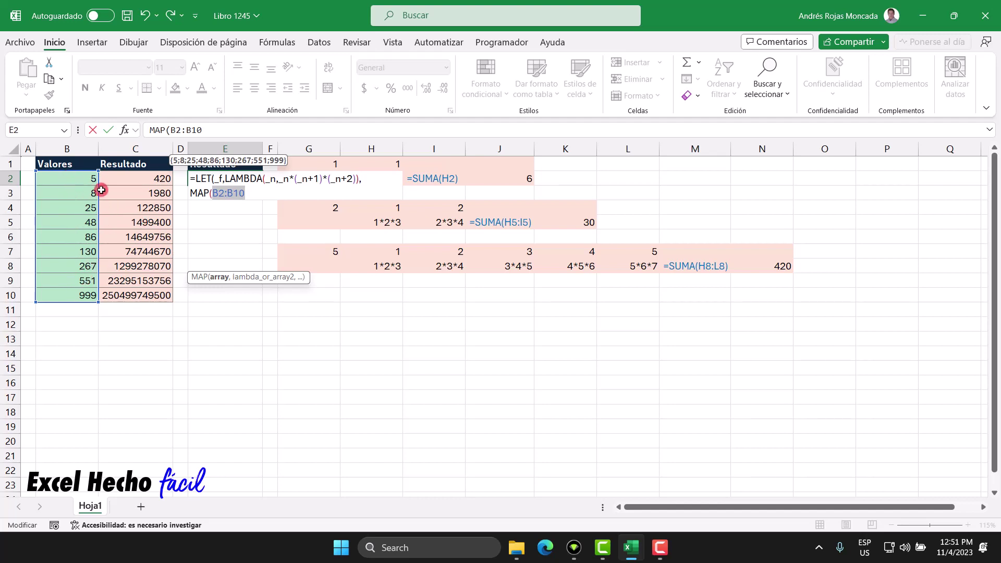
Give MAP an inner LAMBDA with parameter _c, briefly adding then removing SUMA(.
key("Right")
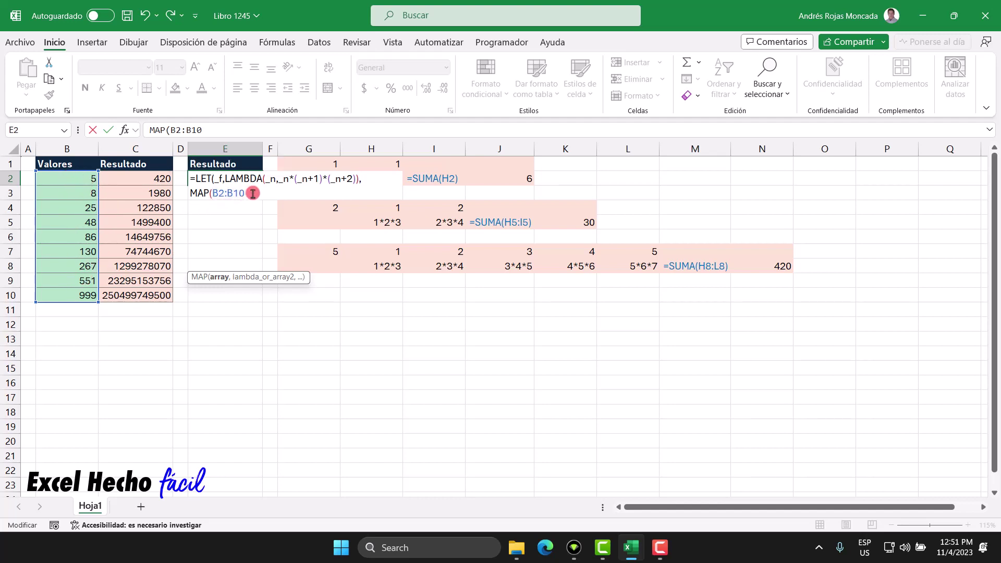
type(",la")
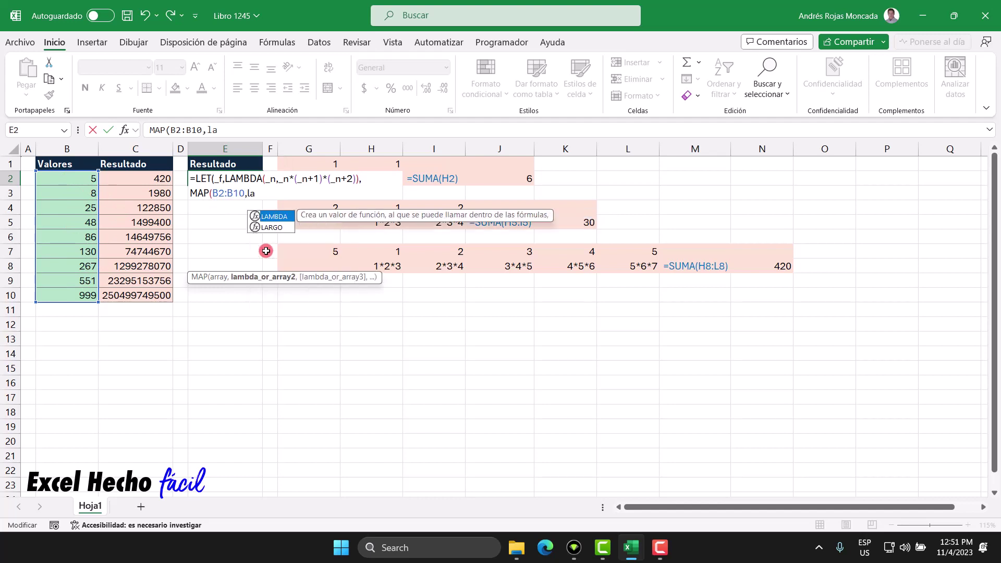
type("m")
key("Tab")
type("_")
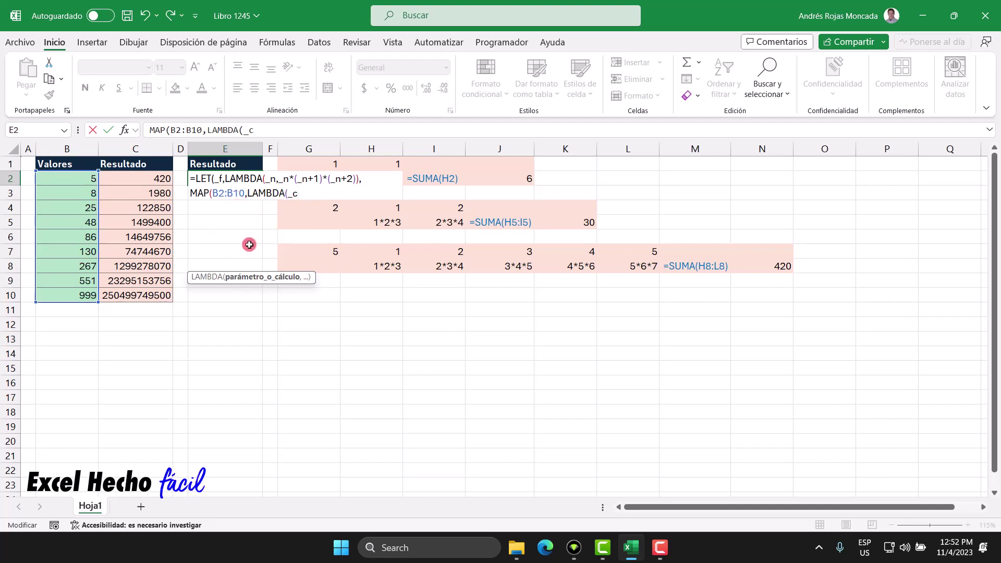
type(",")
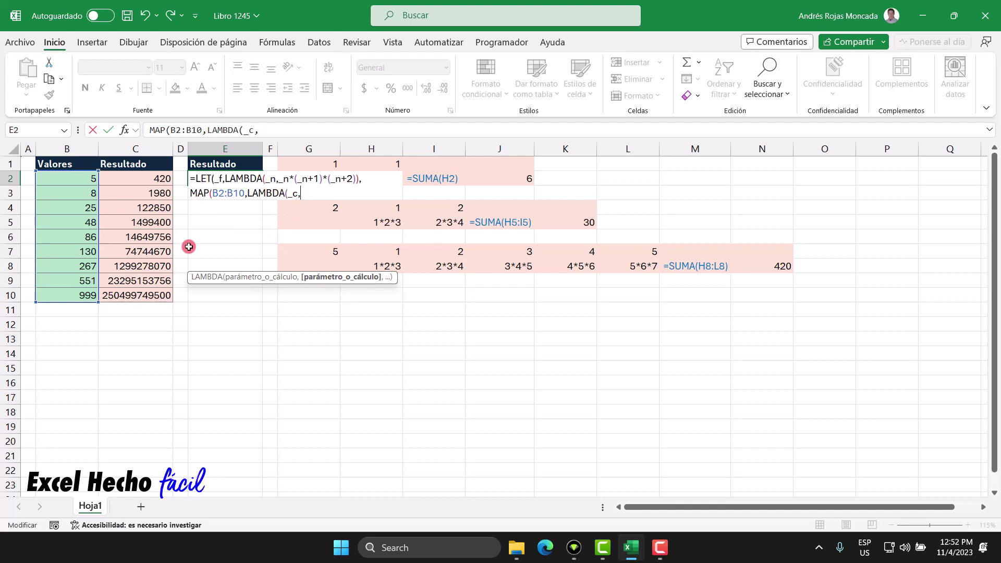
type("sum")
key("Tab")
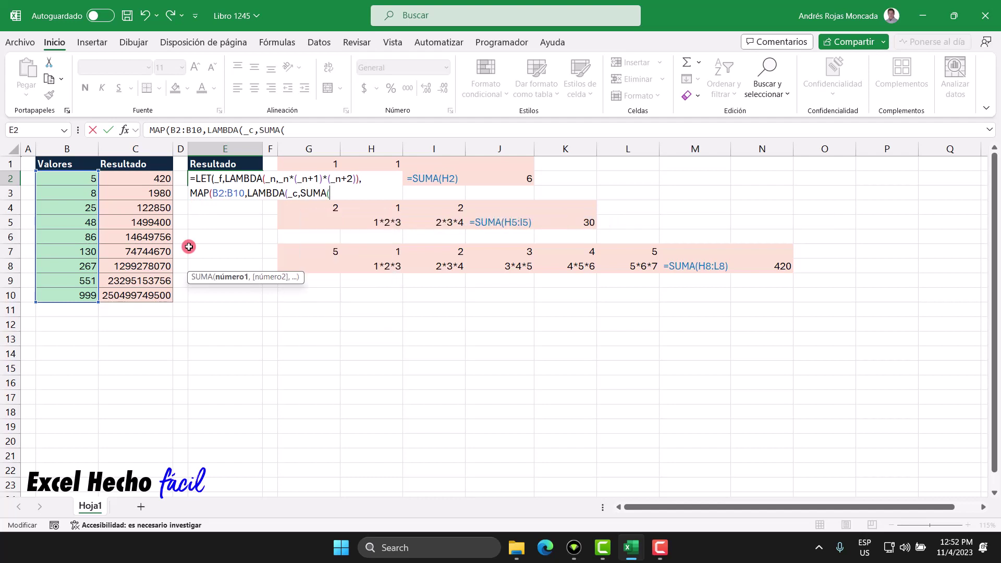
key("BackSpace")
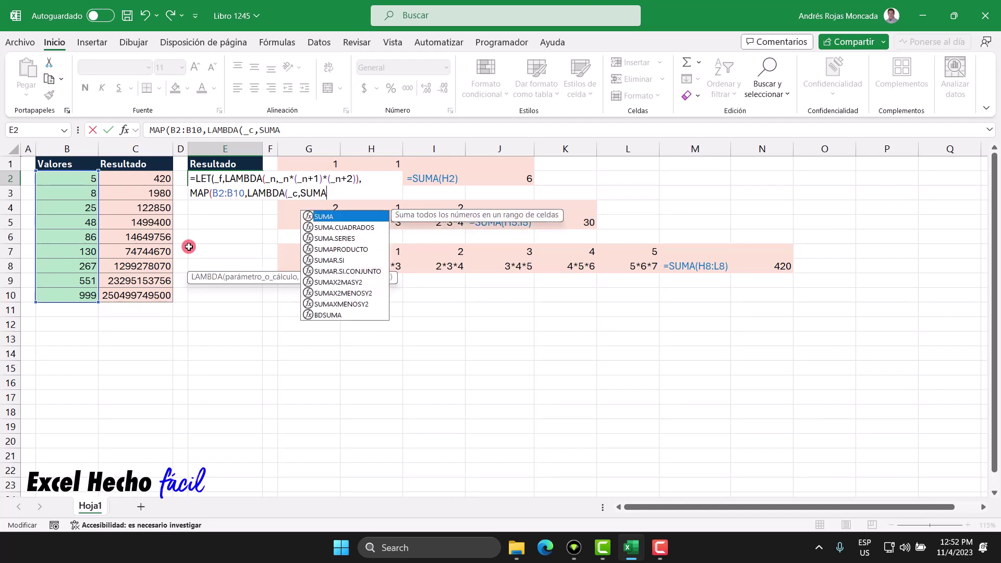
key("BackSpace")
key("BackSpace")
key("BackSpace")
key("BackSpace")
type("_")
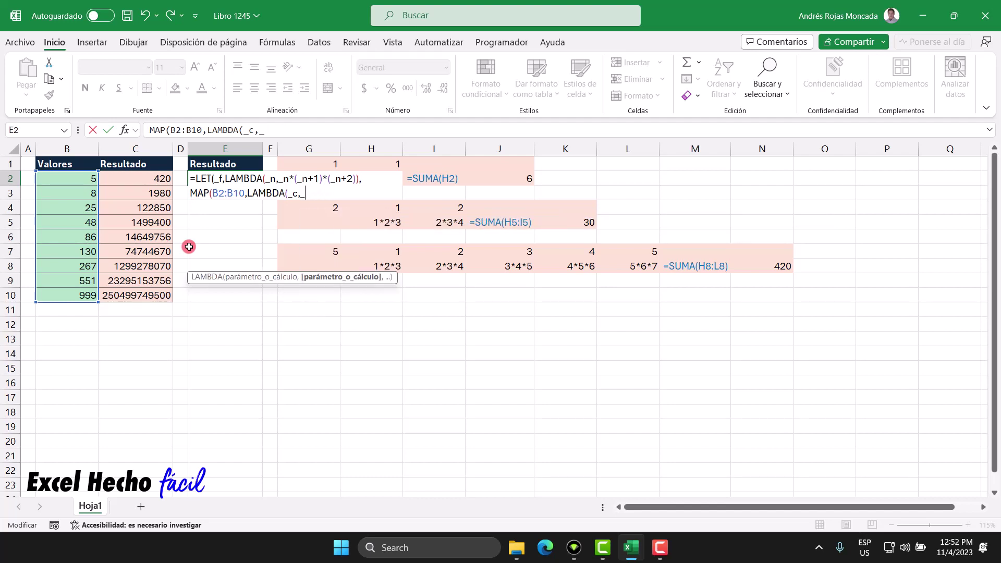
Begin the inner LAMBDA's calculation with a call to _f.
type("f")
Pass SECUENCIA(_c) to _f and close the call.
type("secuen")
key("Tab")
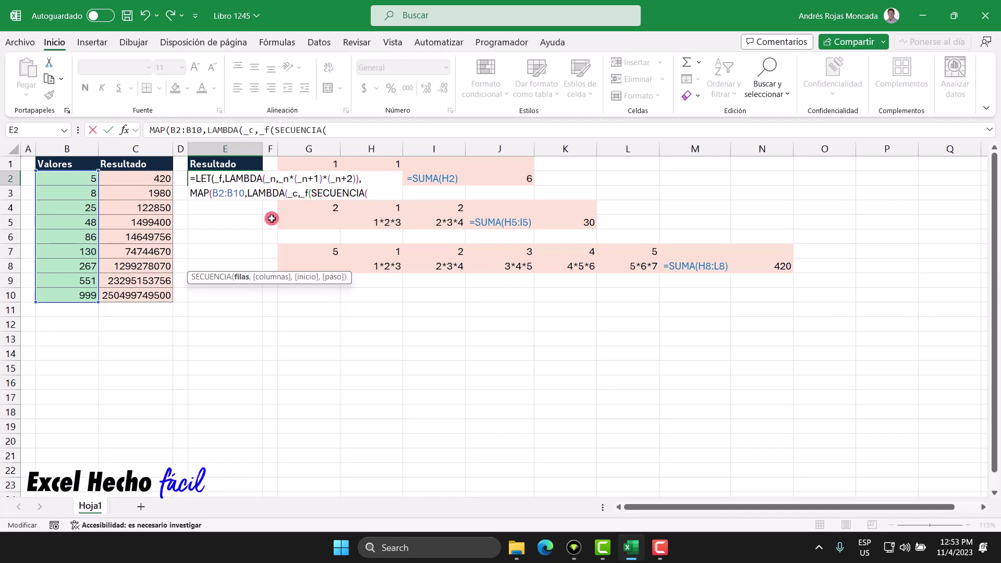
type("_c")
type(")")
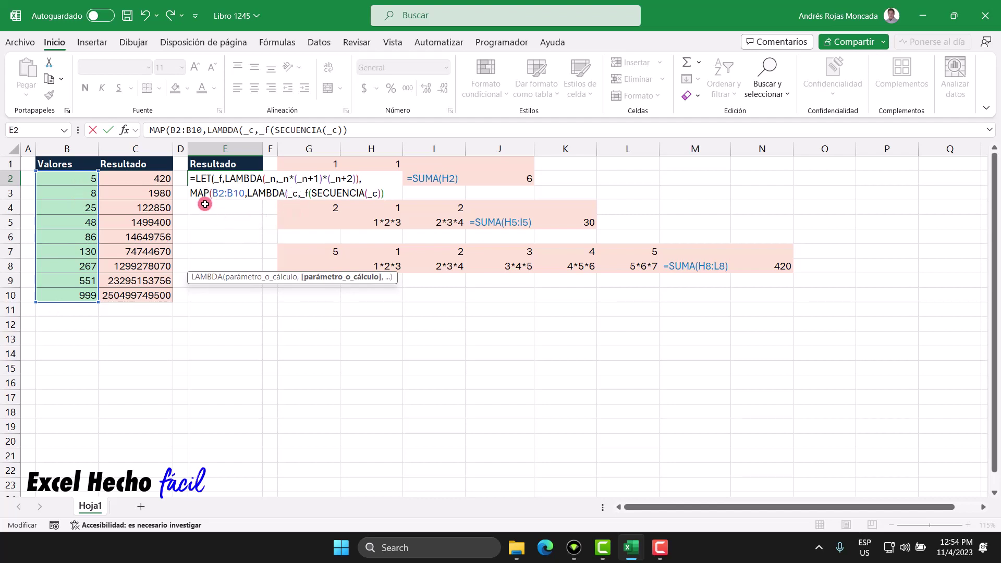
left_click(373, 196)
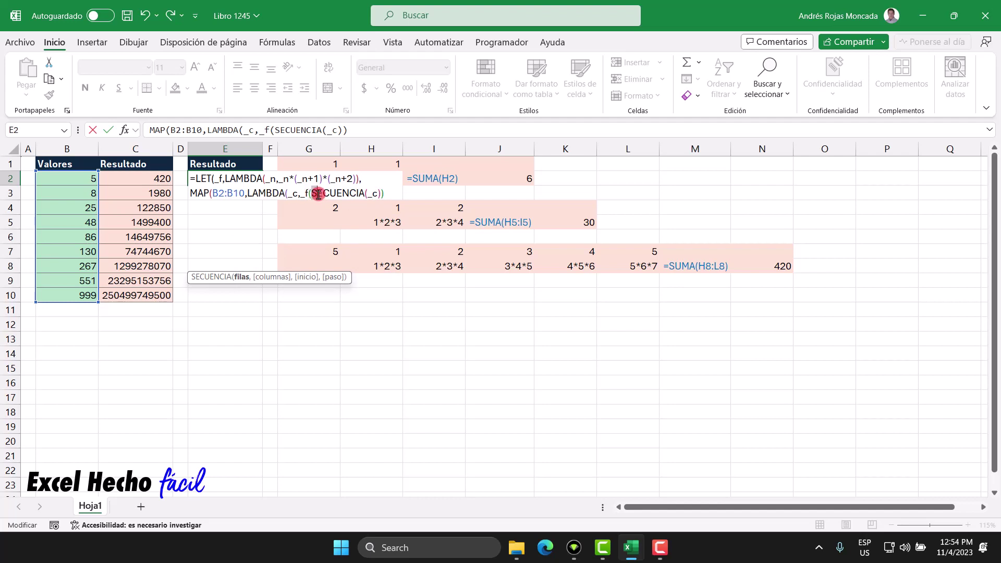
left_click_drag(313, 196, 384, 193)
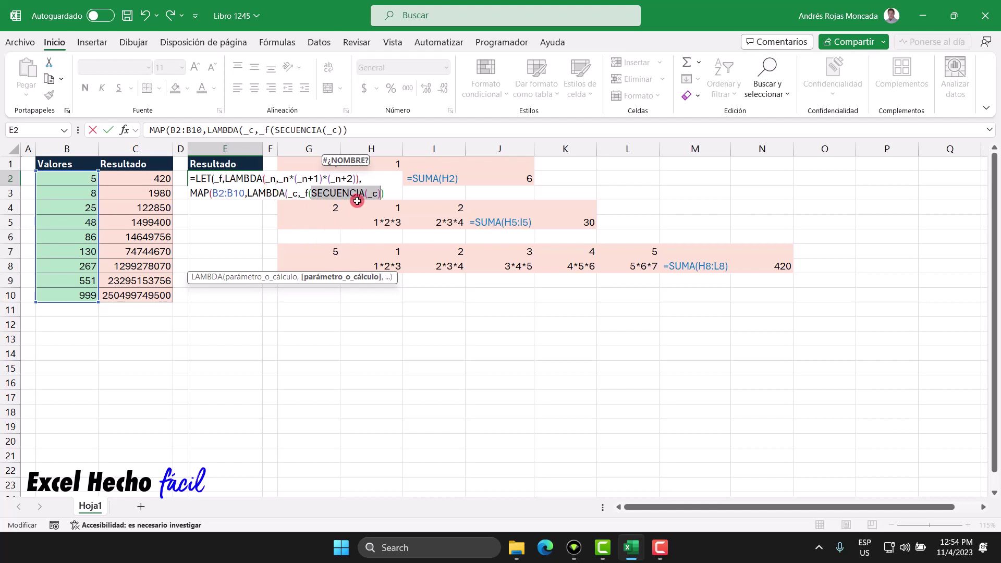
left_click_drag(310, 194, 386, 194)
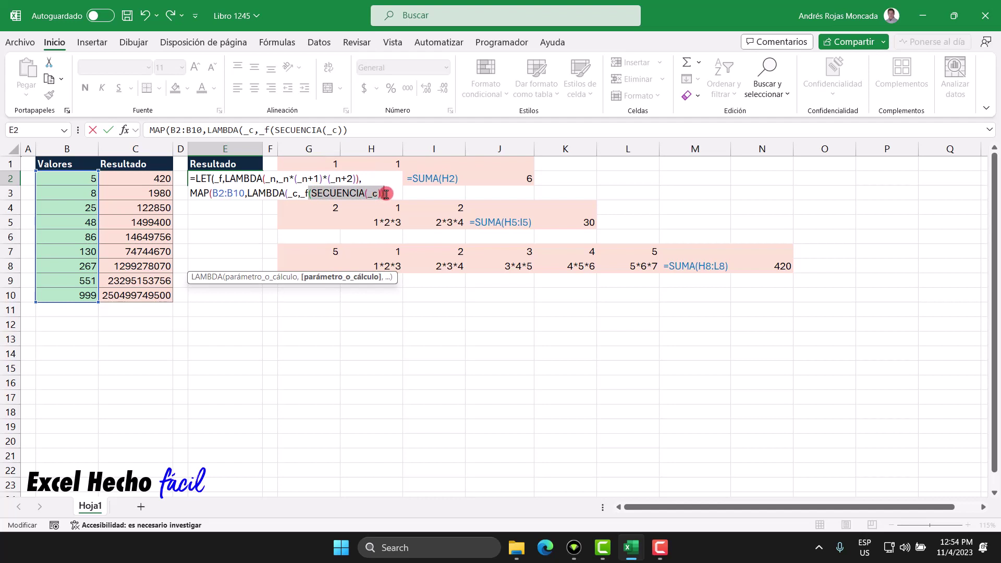
left_click(307, 193)
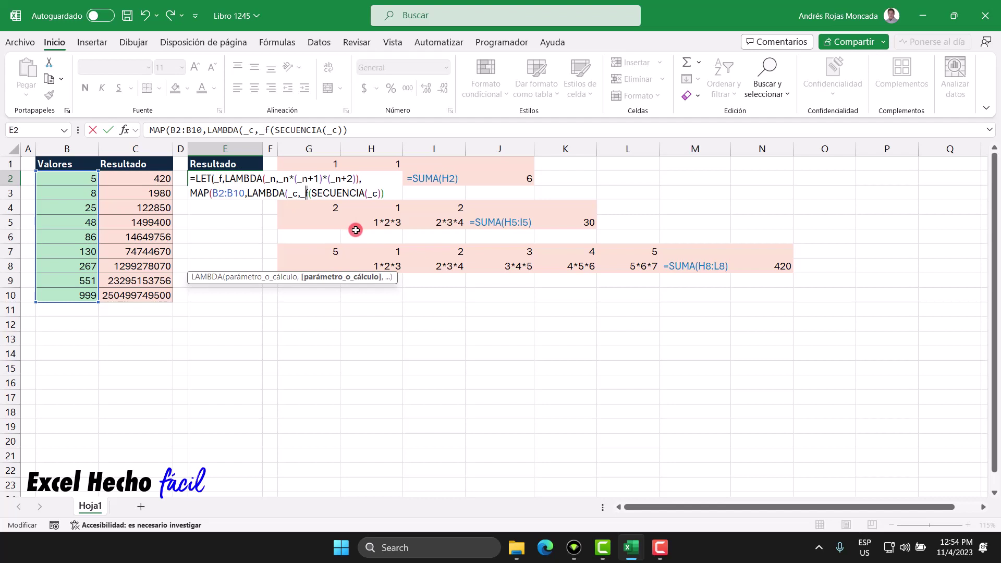
left_click_drag(384, 194, 301, 194)
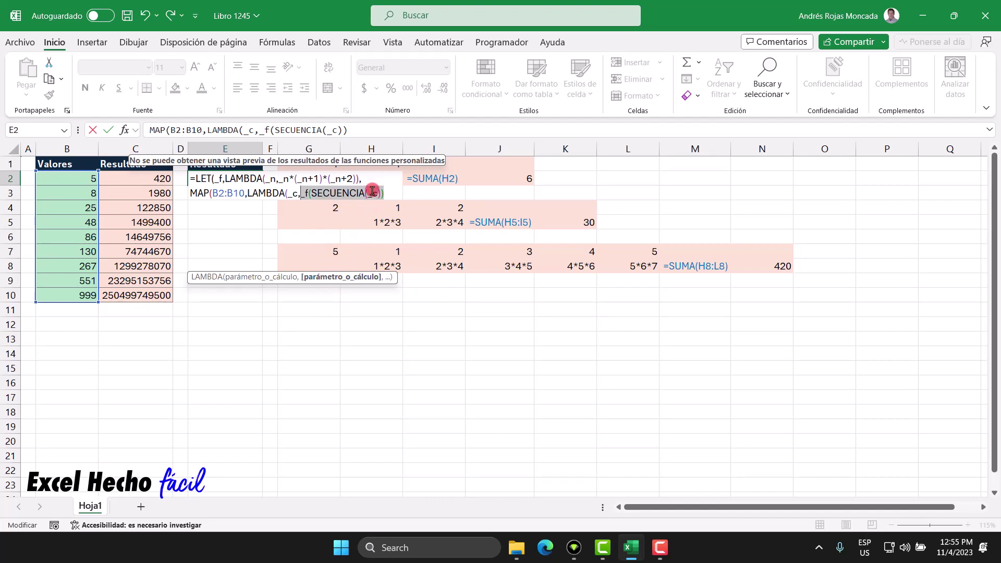
Wrap _f(SECUENCIA(_c)) in SUMA, balance the closing parentheses, and commit so results spill to E10.
left_click(301, 193)
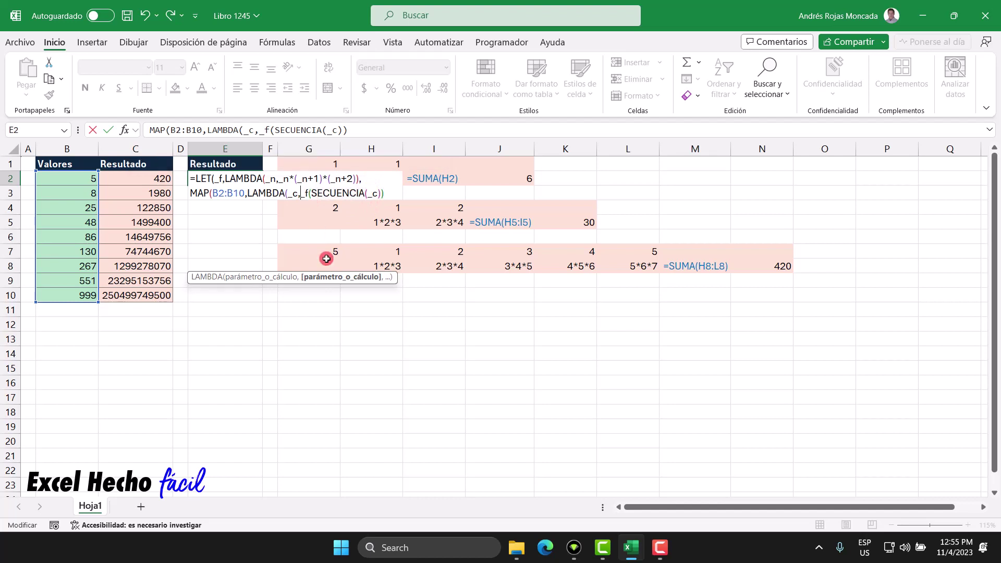
type("SUMA(")
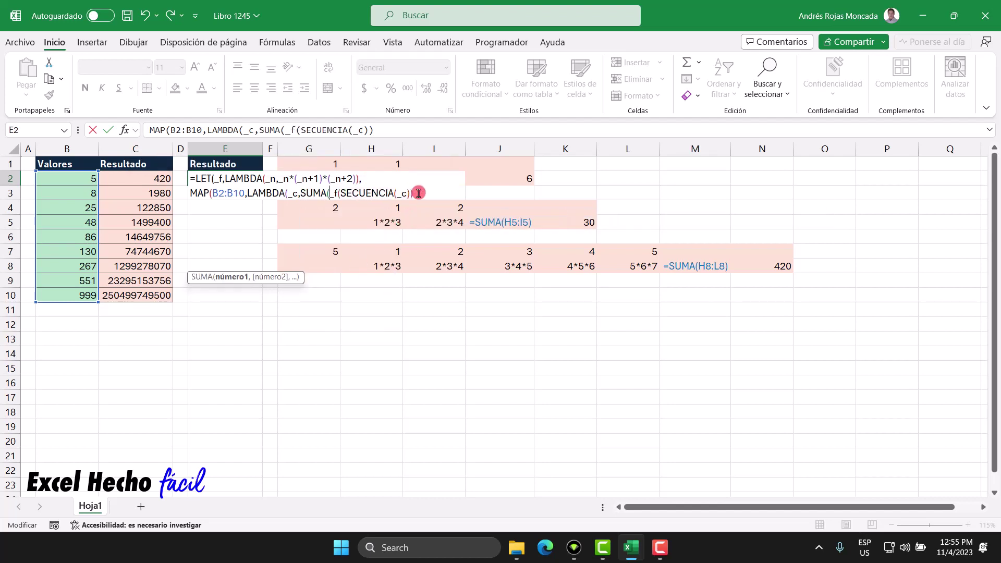
type(")")
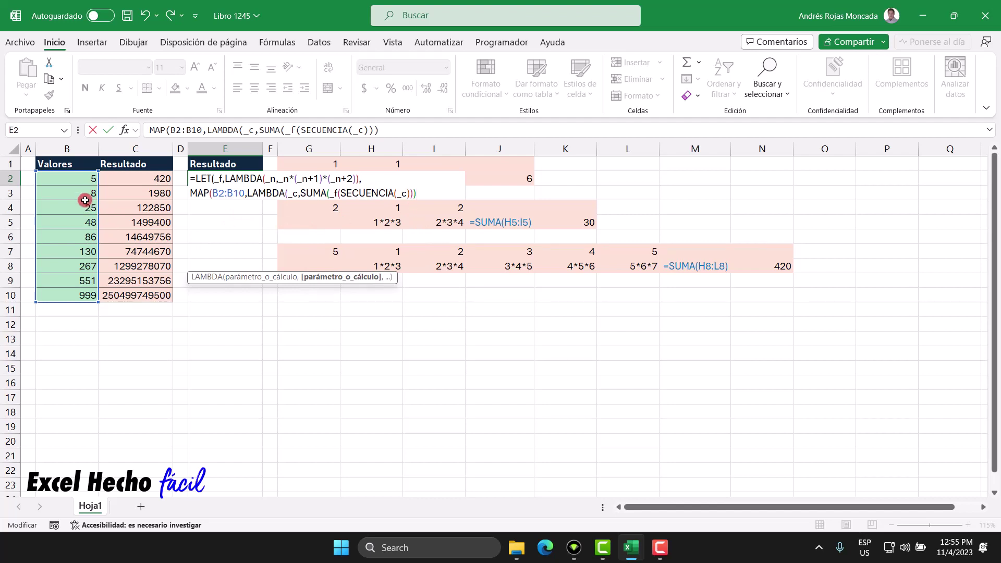
type(")")
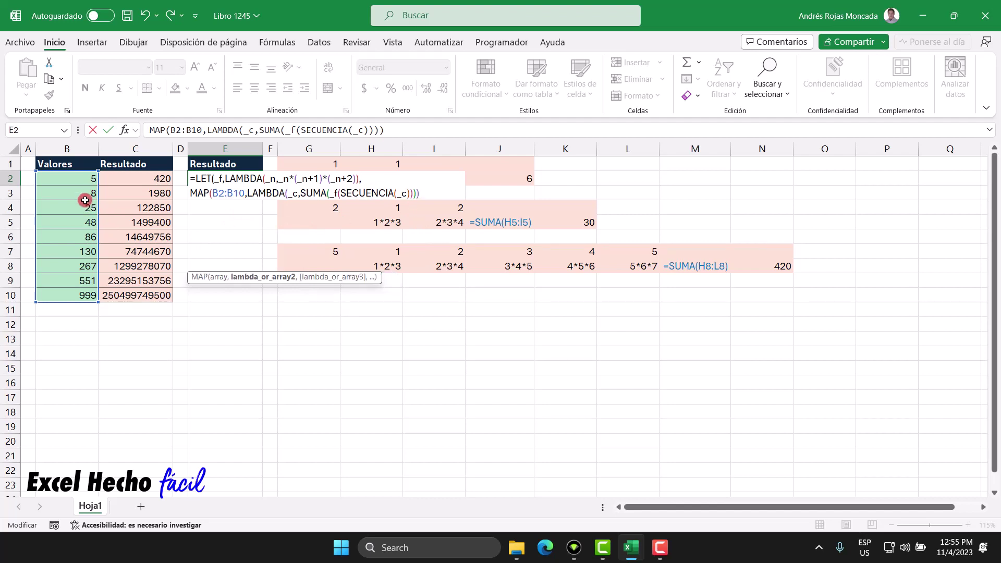
key("BackSpace")
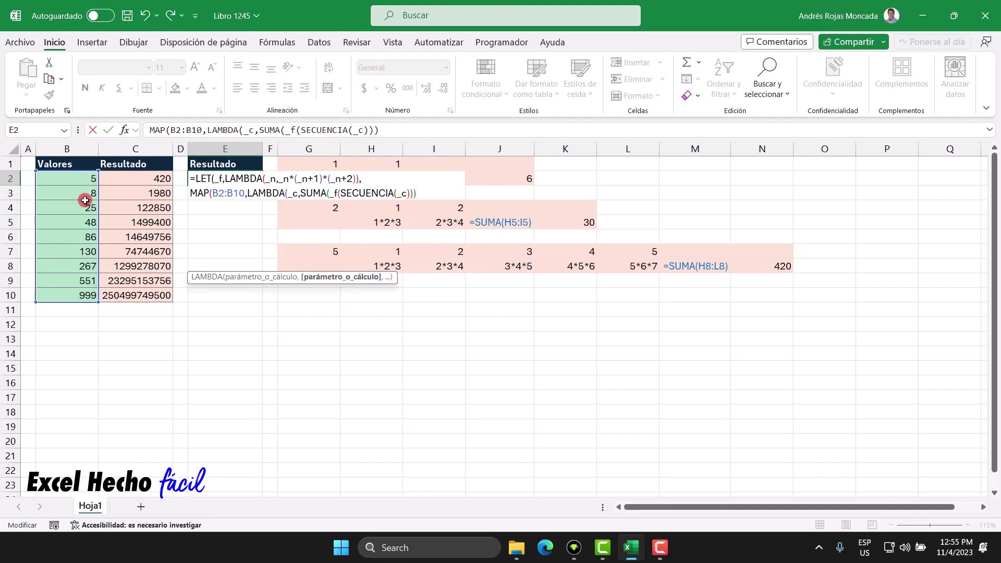
key("BackSpace")
key("BackSpace")
key("BackSpace")
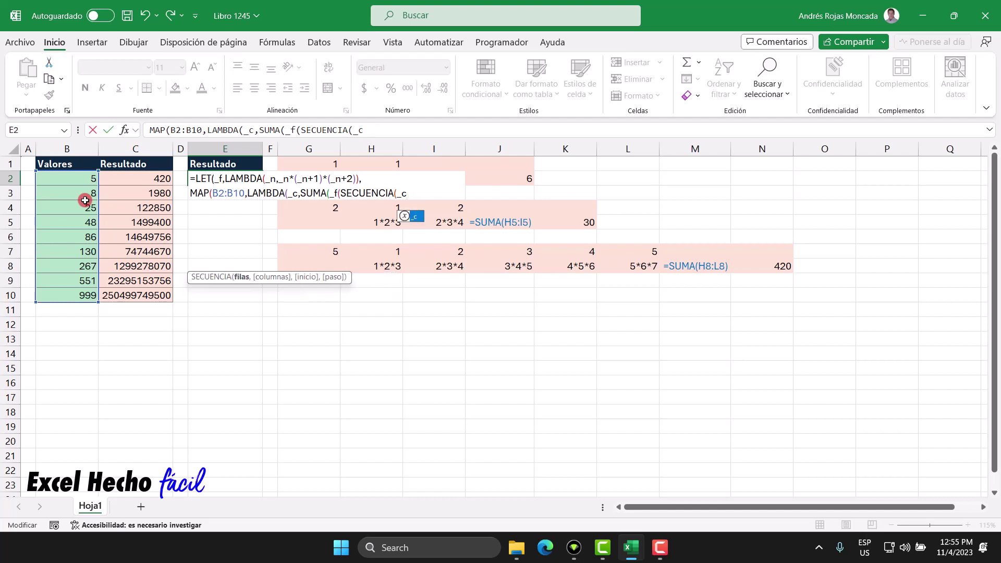
type("))")
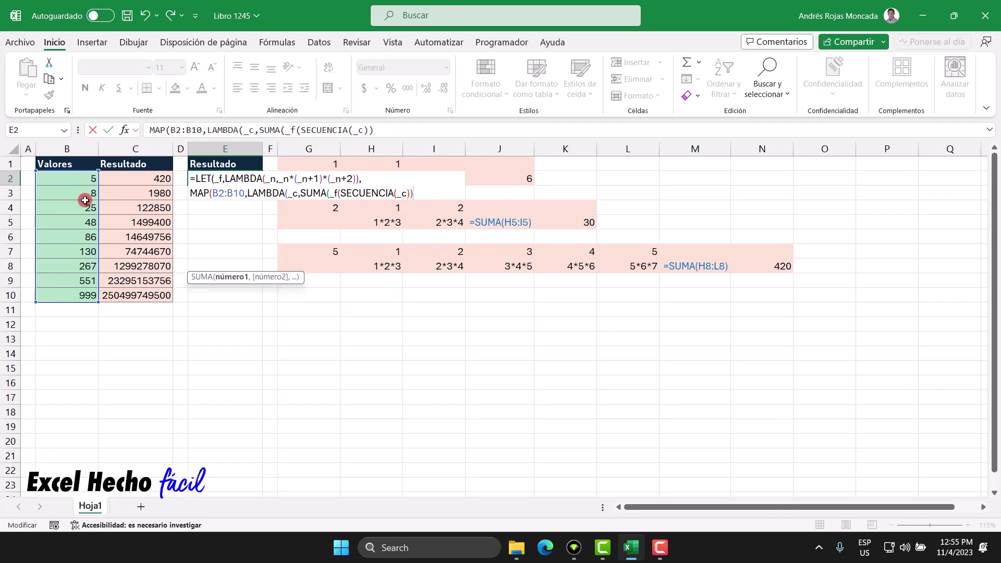
type(")")
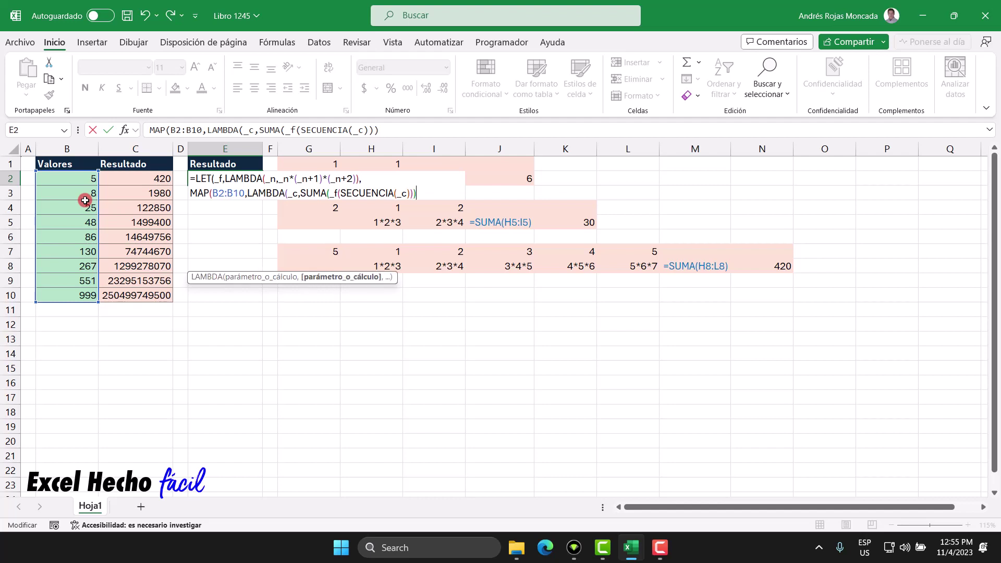
type(")")
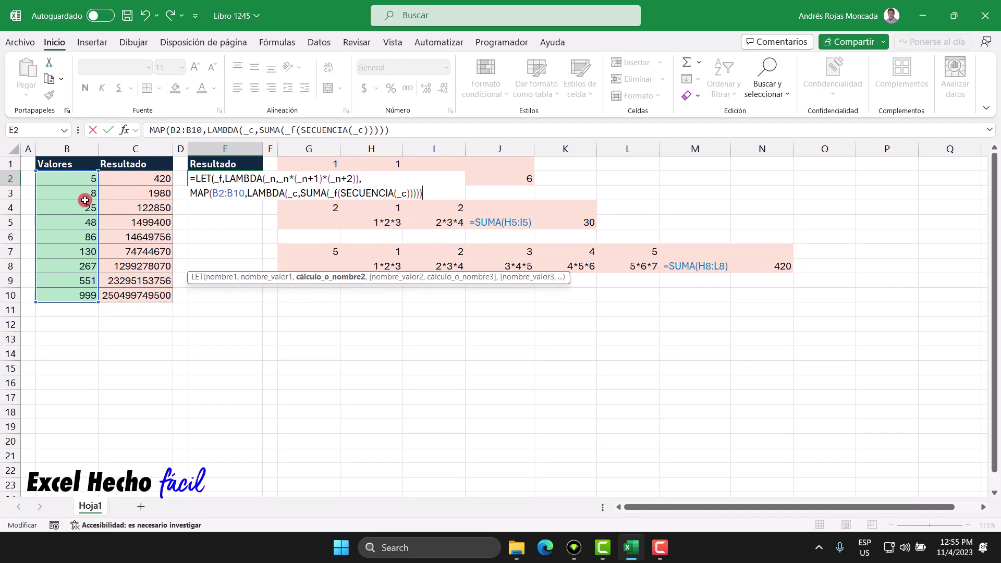
type(")")
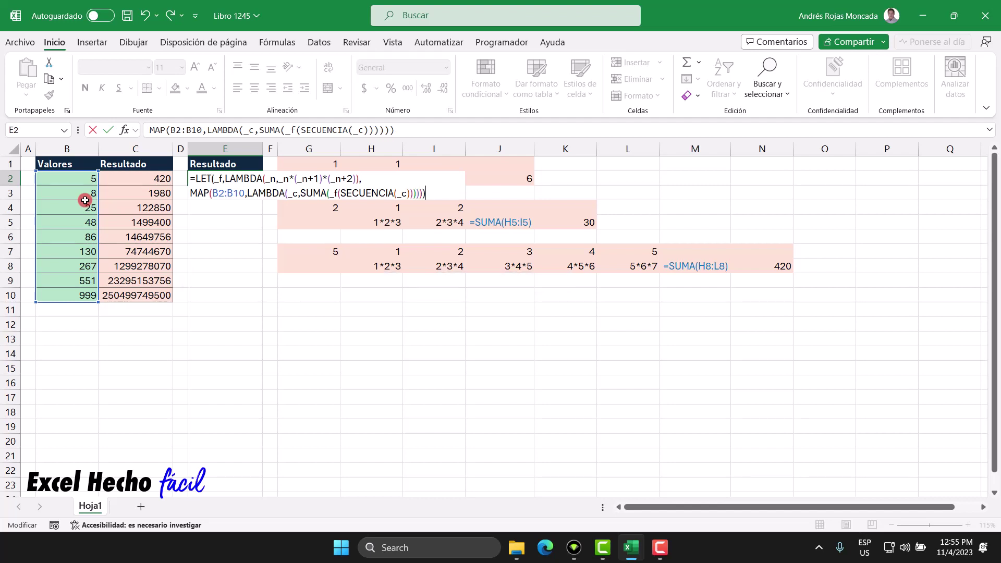
key("Return")
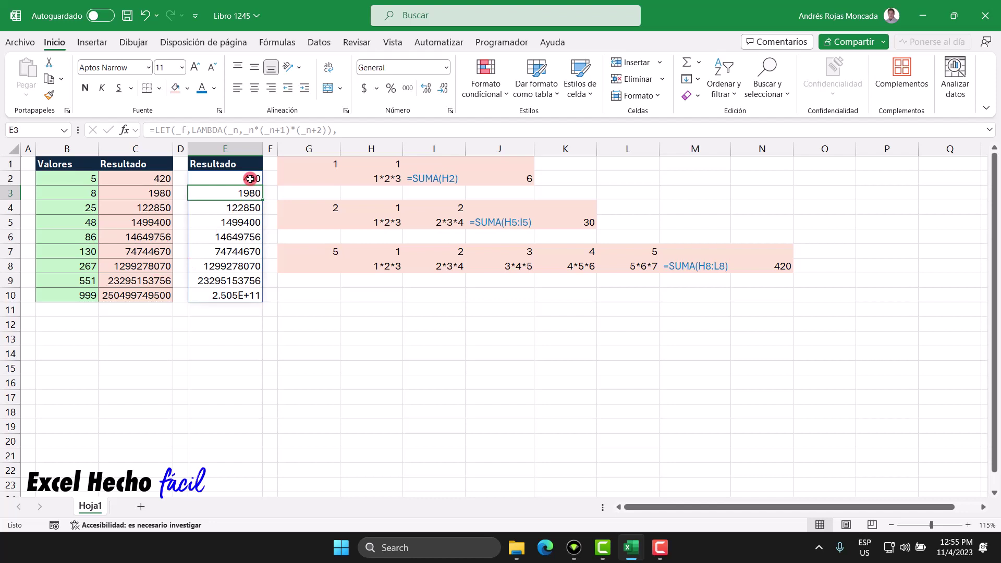
Select the spilled results and check the last value, 2.505E+11, in E10.
left_click_drag(250, 179, 250, 296)
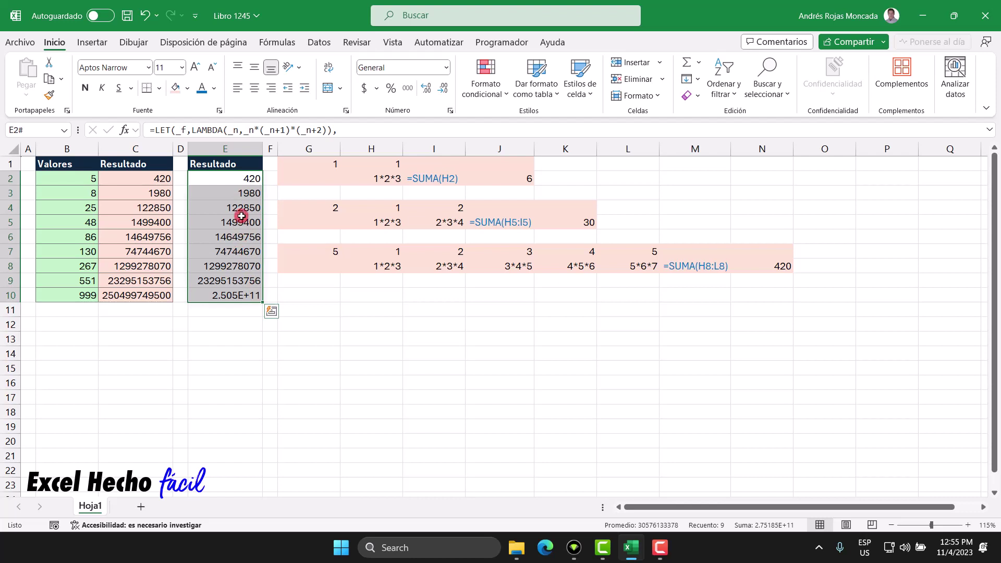
left_click(239, 179)
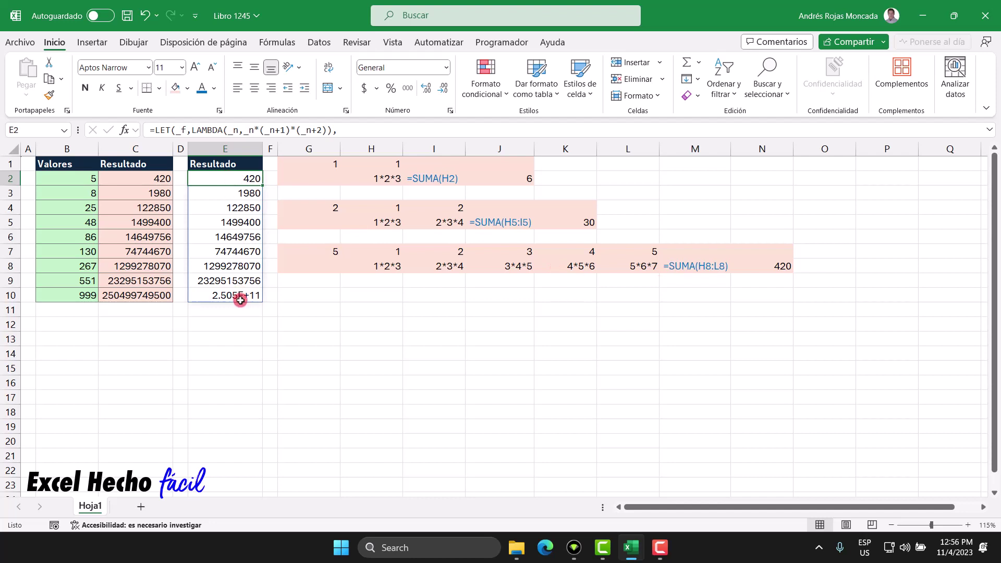
left_click(226, 302)
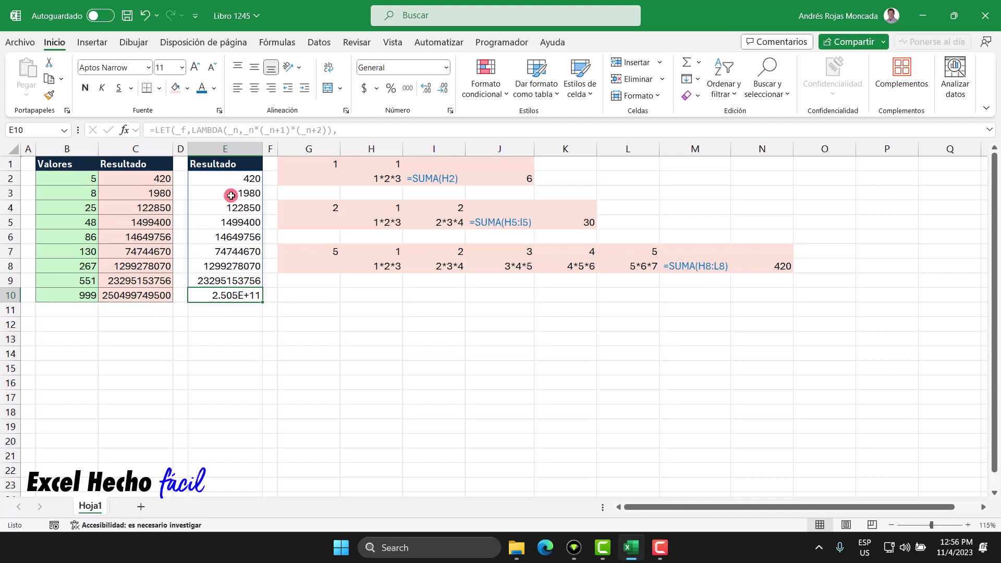
Format E2:E10 as Número with no decimal places.
left_click_drag(225, 179, 234, 295)
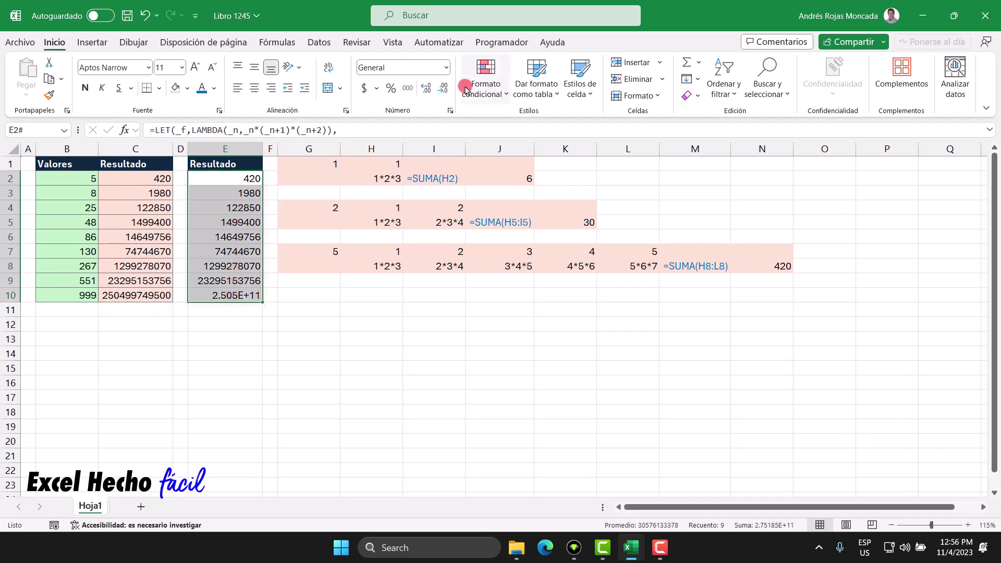
left_click(447, 67)
left_click(417, 129)
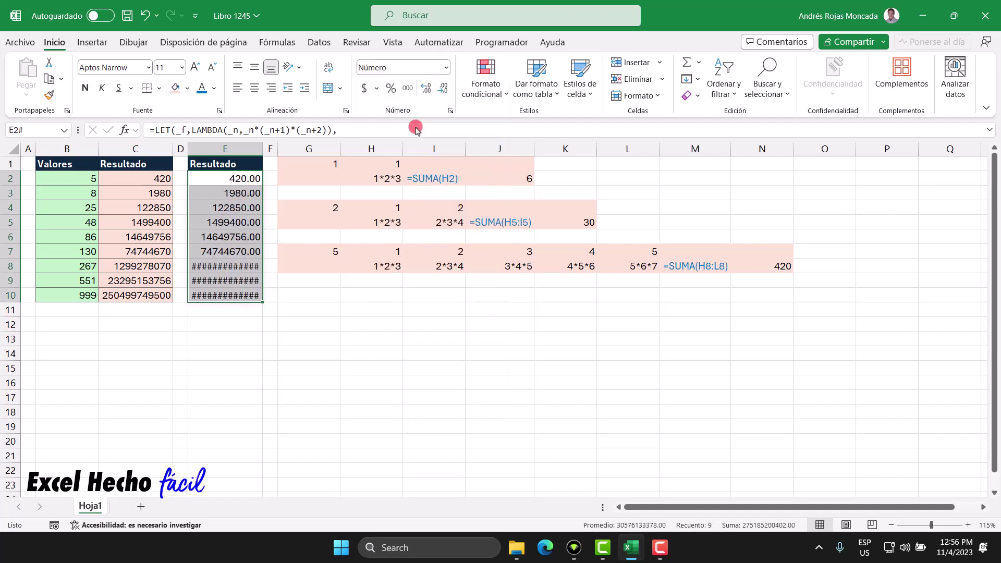
left_click(442, 89)
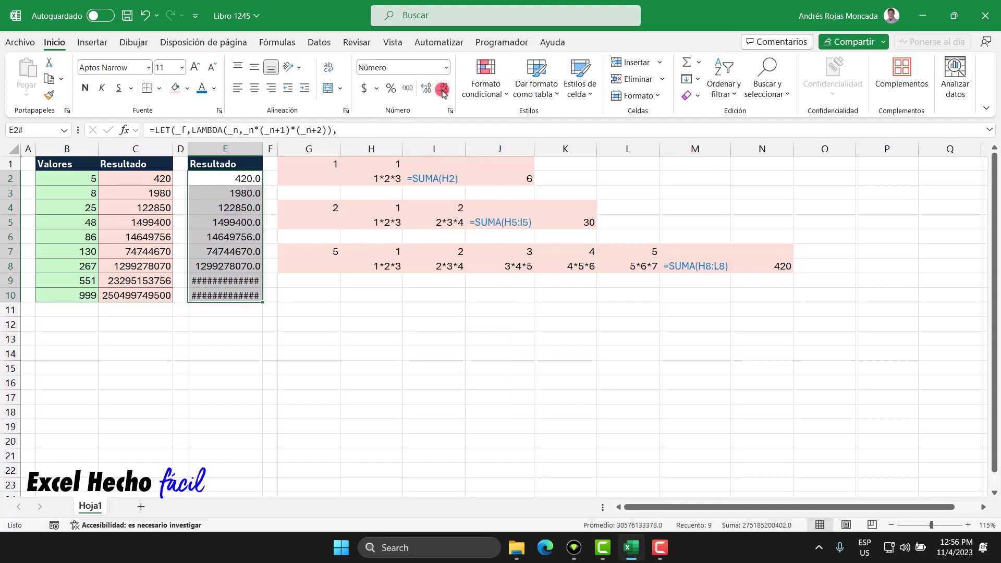
left_click(442, 90)
left_click_drag(228, 179, 232, 290)
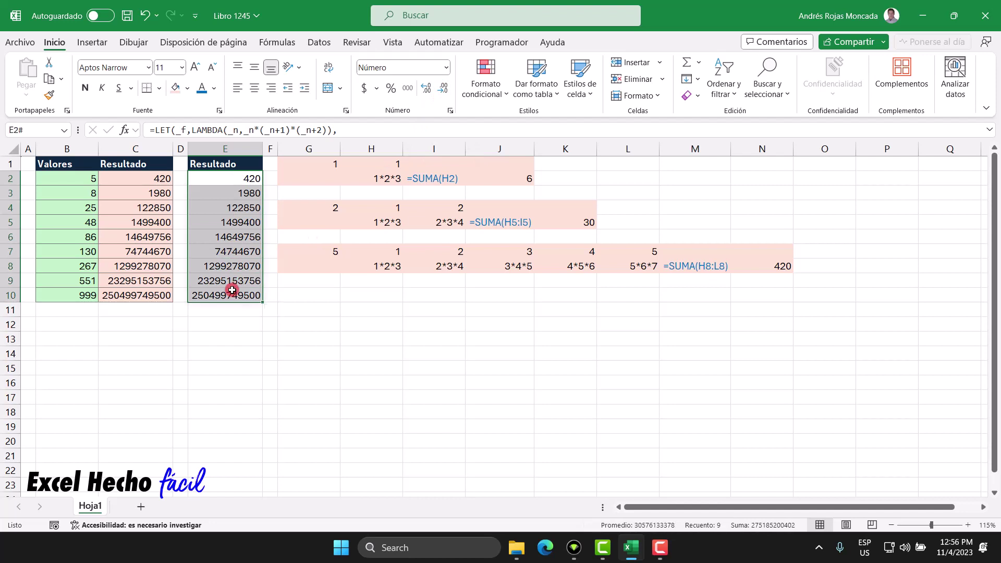
left_click(297, 295)
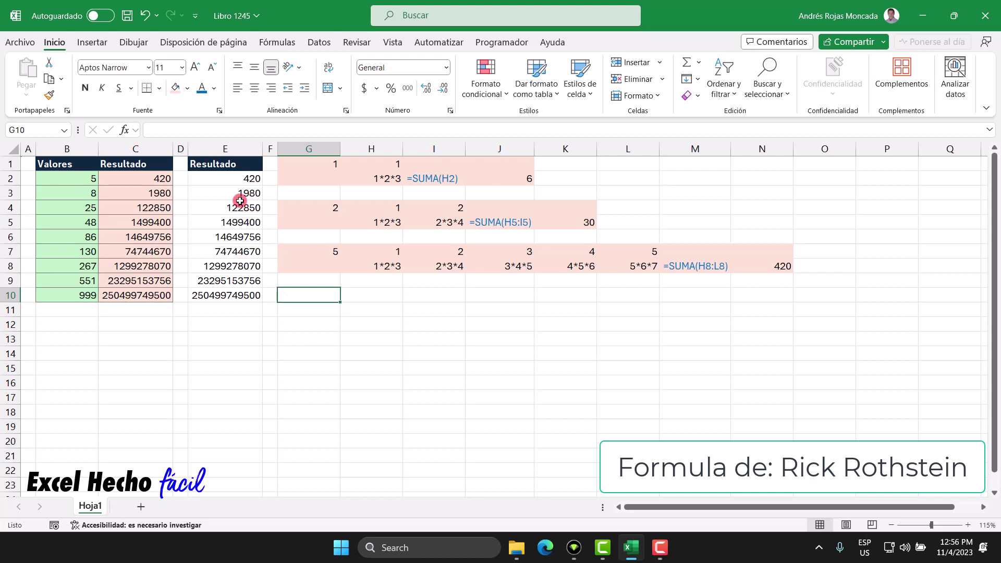
Open cell E2 in edit mode to show the full LET/MAP/SUMA formula.
left_click(243, 178)
double_click(242, 179)
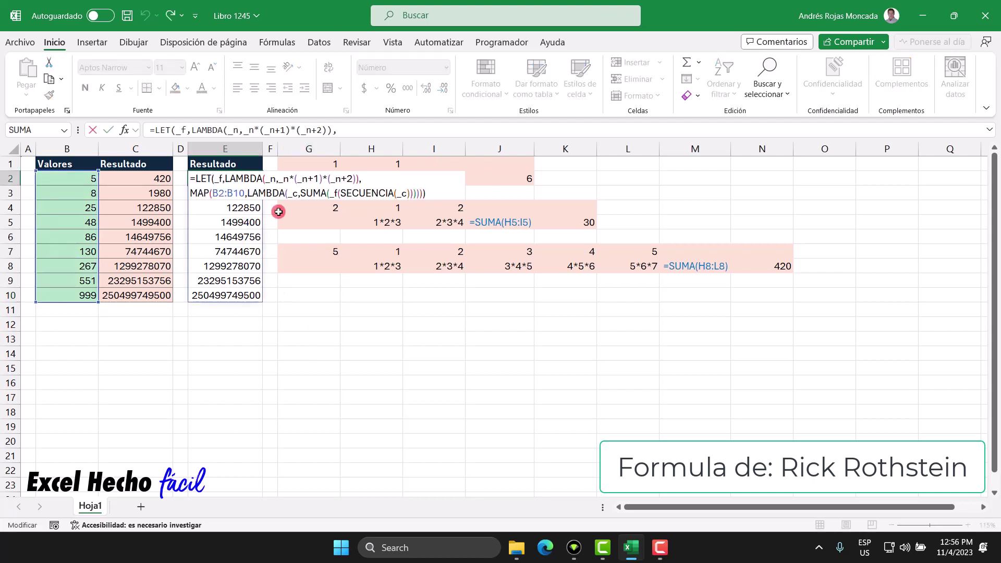